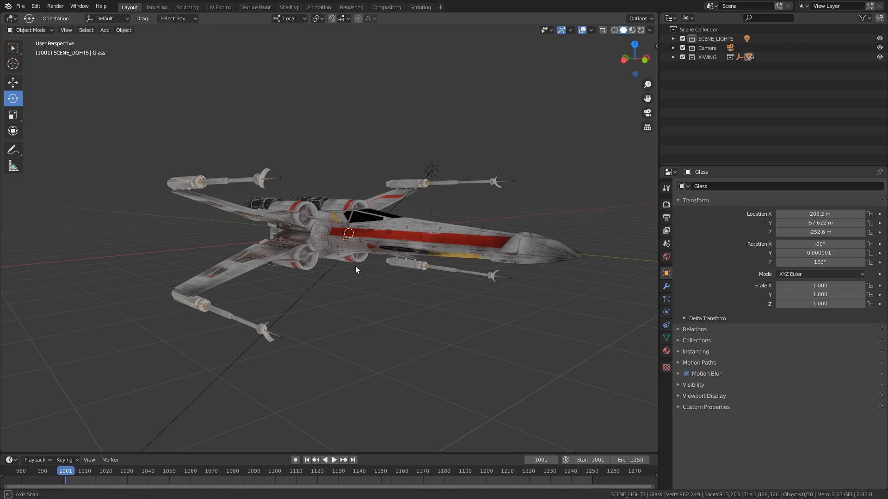
Exclude the X-WING collection from the view layer and move the camera along X to about -9.5 m
middle_click_drag(355, 265, 370, 282)
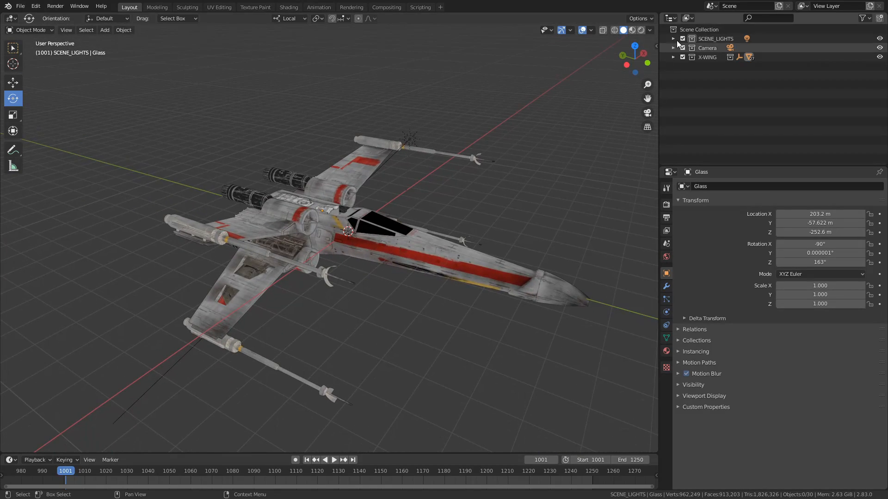
left_click(682, 57)
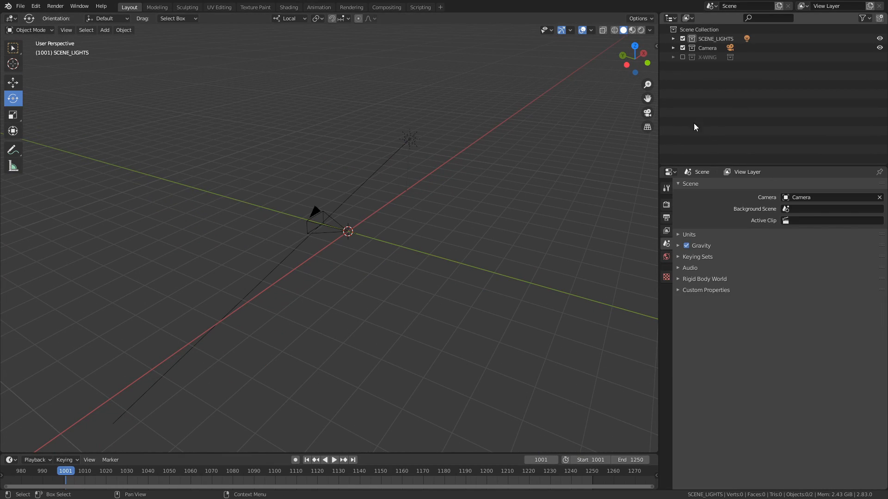
left_click(699, 56)
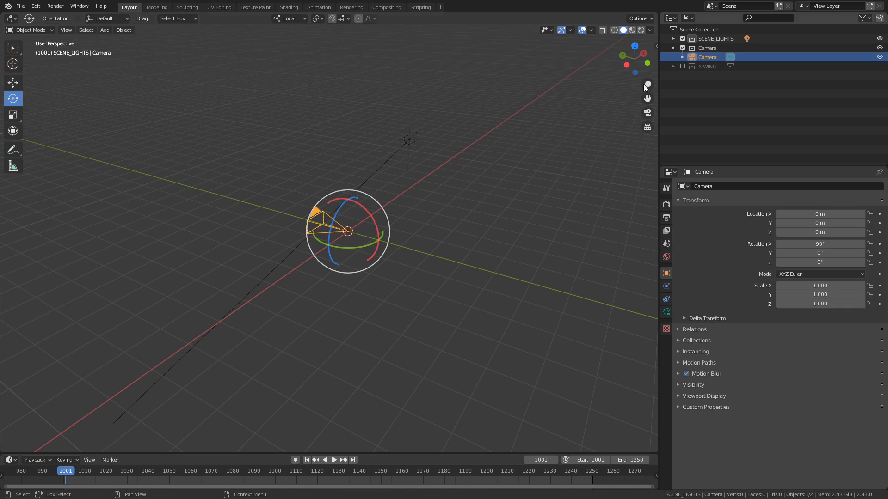
key("shift+space")
key("g")
left_click_drag(359, 222, 93, 370)
left_click(390, 265)
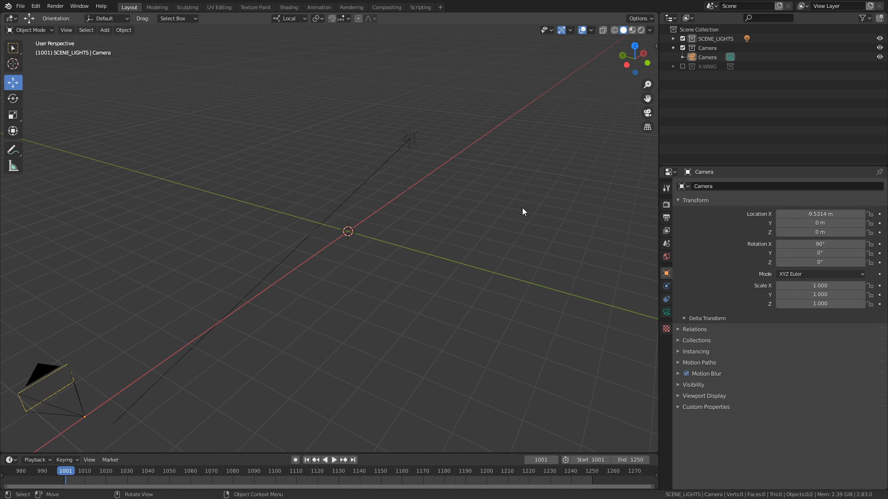
Add a plane mesh at the world origin, directly in the top-level Scene Collection
left_click(700, 30)
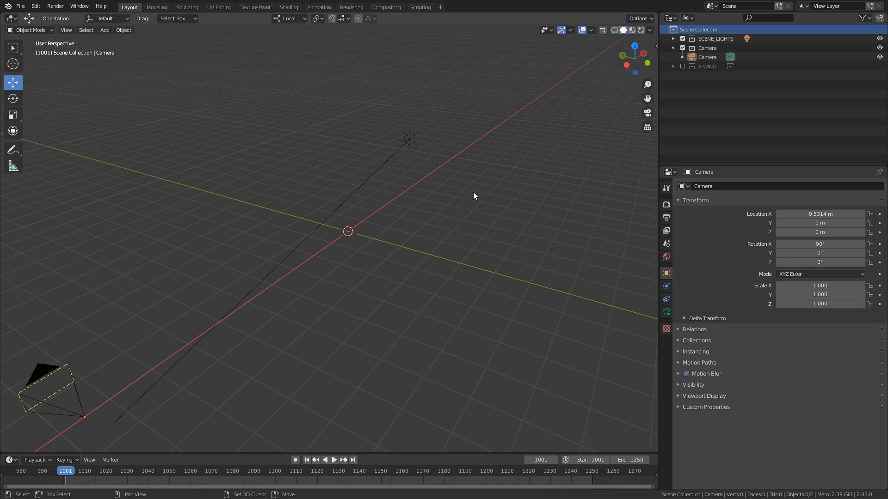
key("shift+a")
mouse_move(410, 93)
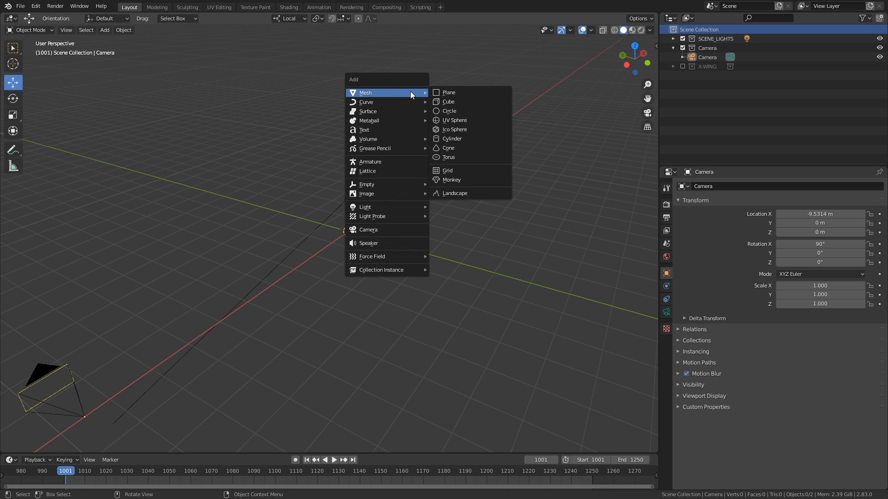
left_click(468, 94)
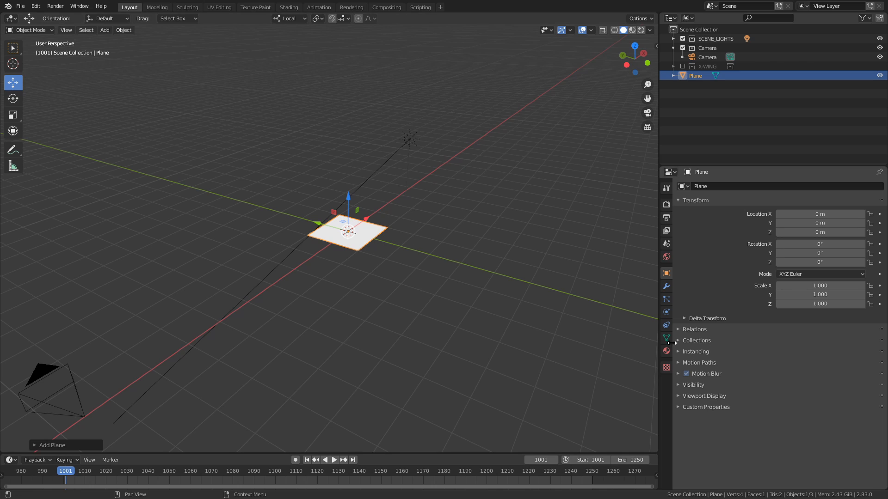
Stand the plane upright by setting its X rotation to 90°
key("n")
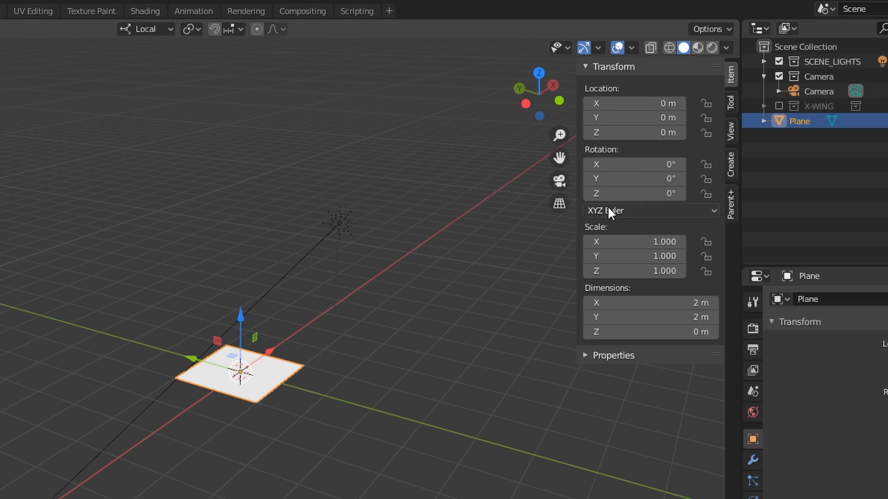
key("shift+space")
key("r")
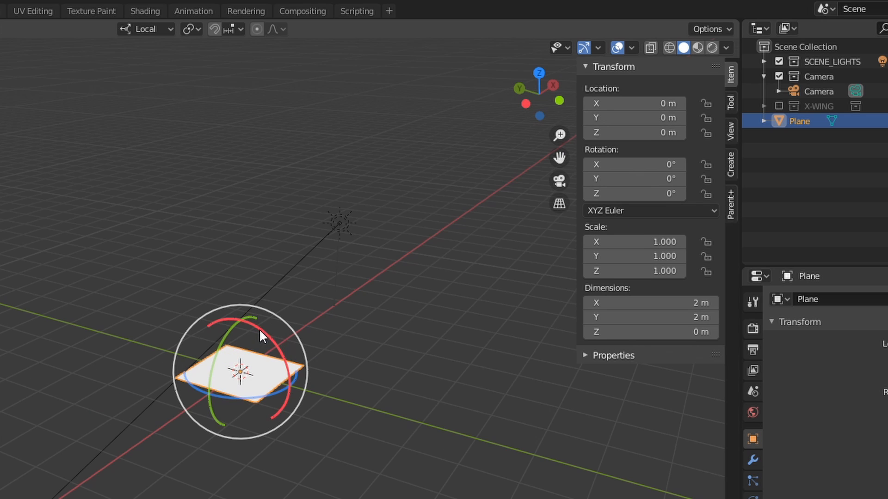
left_click_drag(259, 329, 300, 369)
left_click(650, 165)
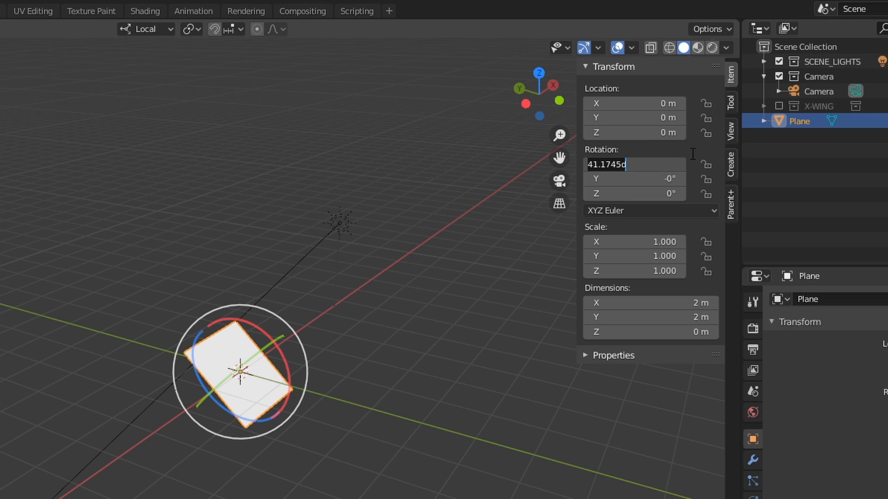
type("90")
key("Return")
left_click(531, 323)
middle_click_drag(531, 323, 47, 379)
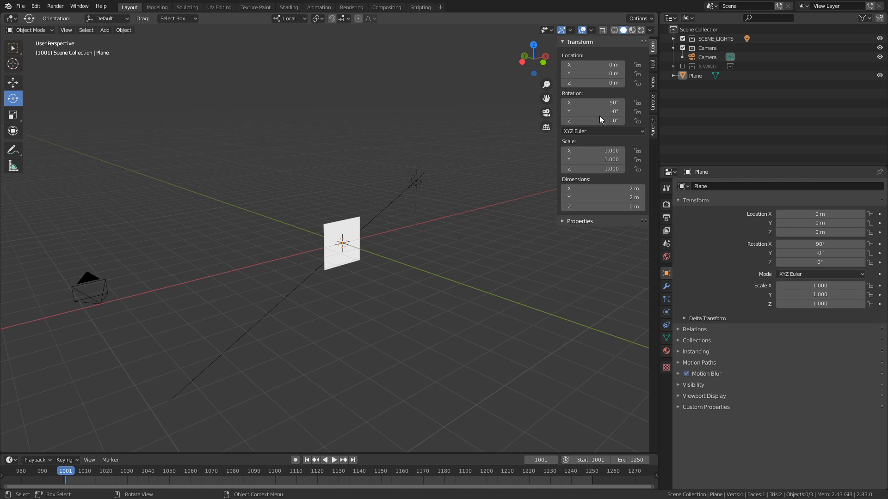
Rename the plane object as emitter
left_click(688, 76)
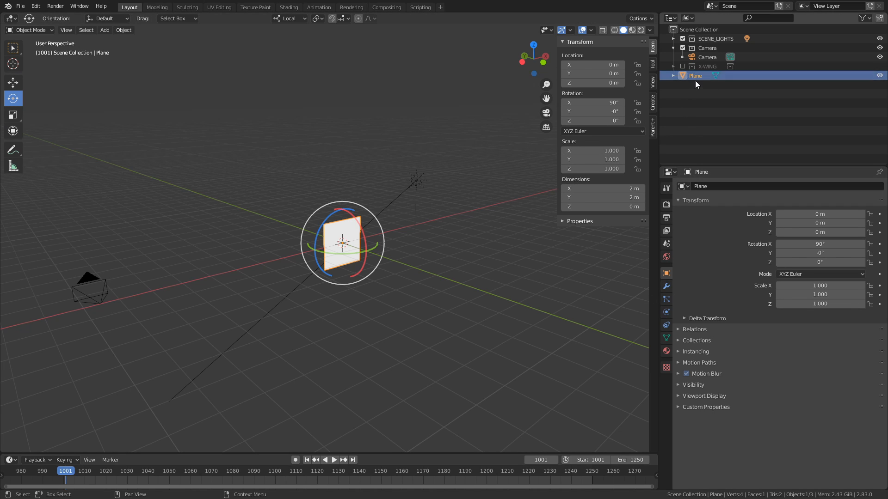
double_click(728, 75)
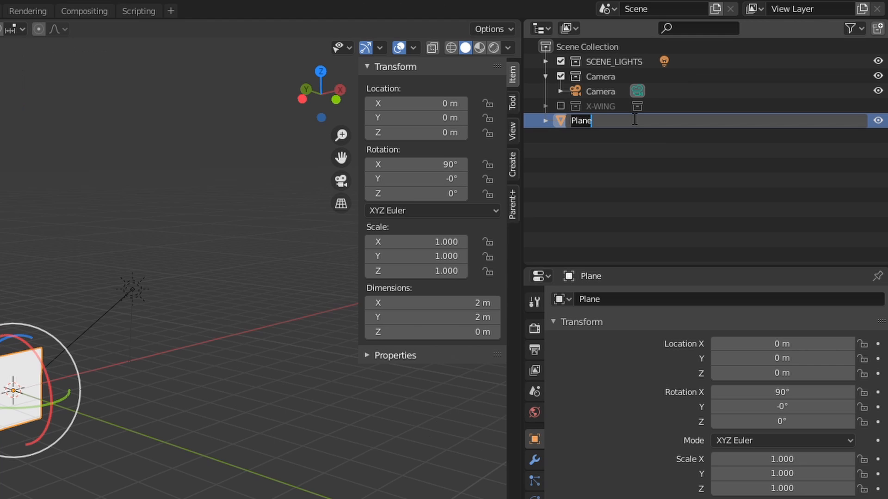
type("emitter")
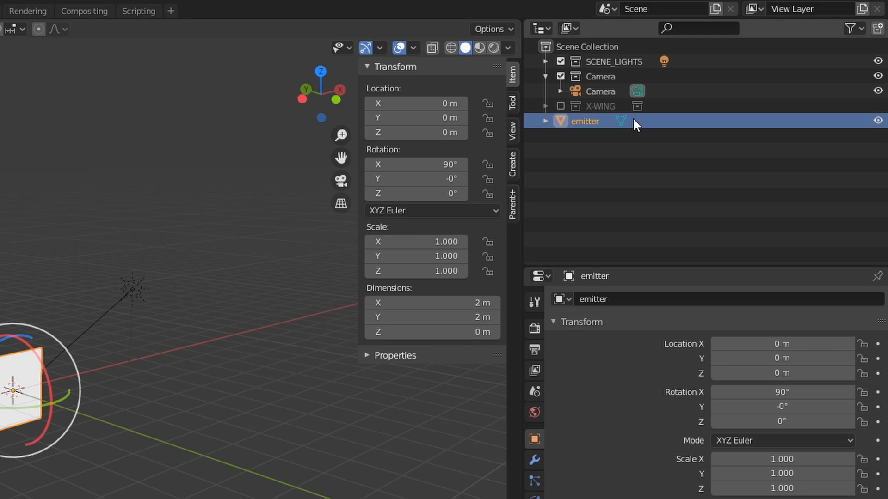
key("Return")
Add a particle system to the emitter plane and name its settings blasters
left_click(681, 163)
left_click(571, 121)
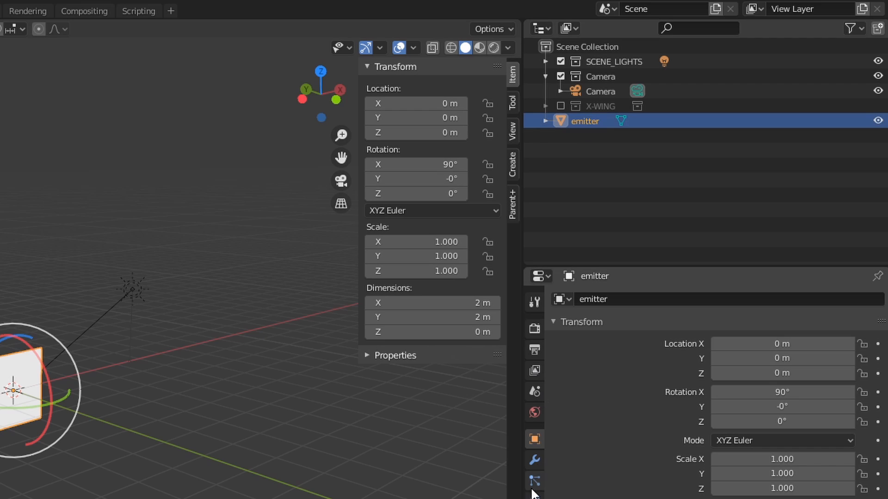
left_click(534, 481)
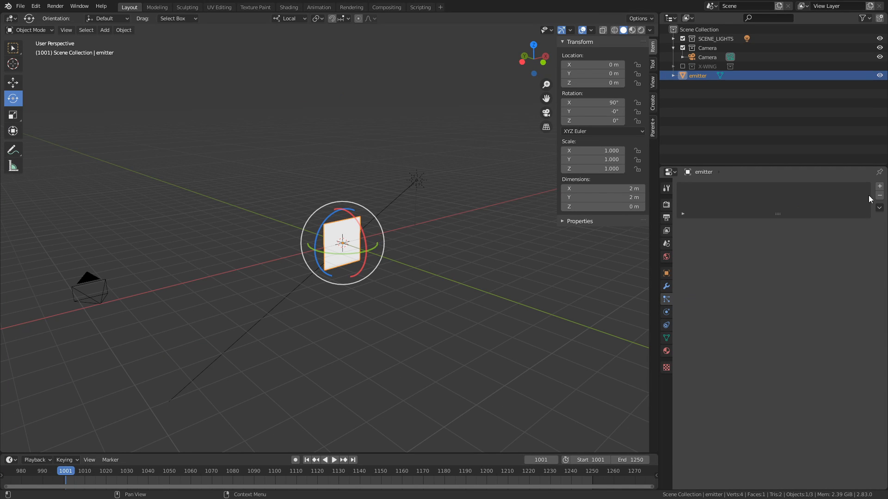
left_click(879, 186)
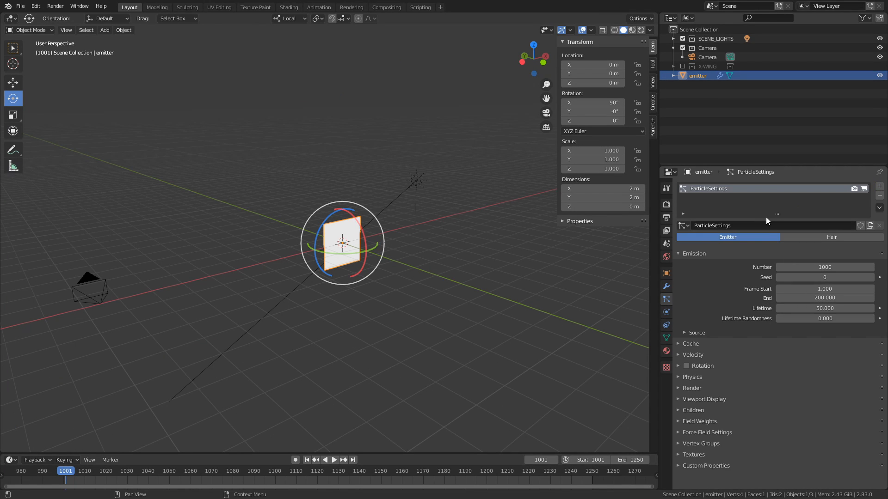
left_click(758, 223)
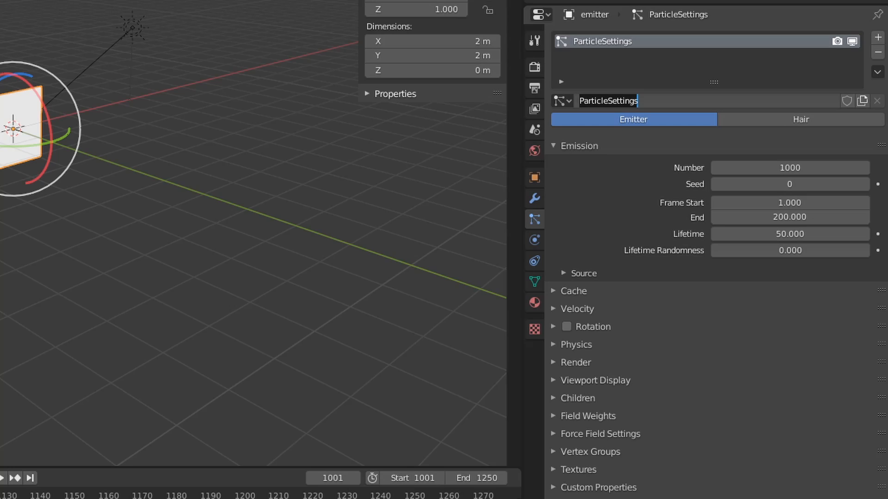
type("b")
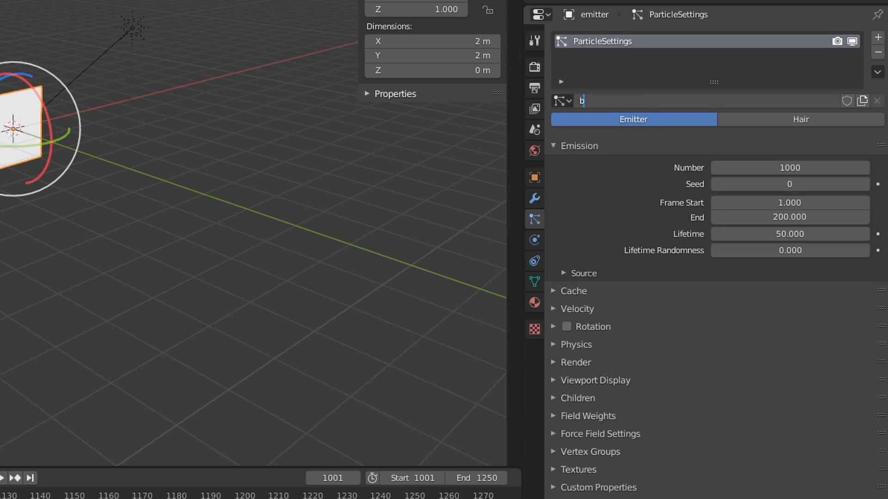
type("lasters")
key("Return")
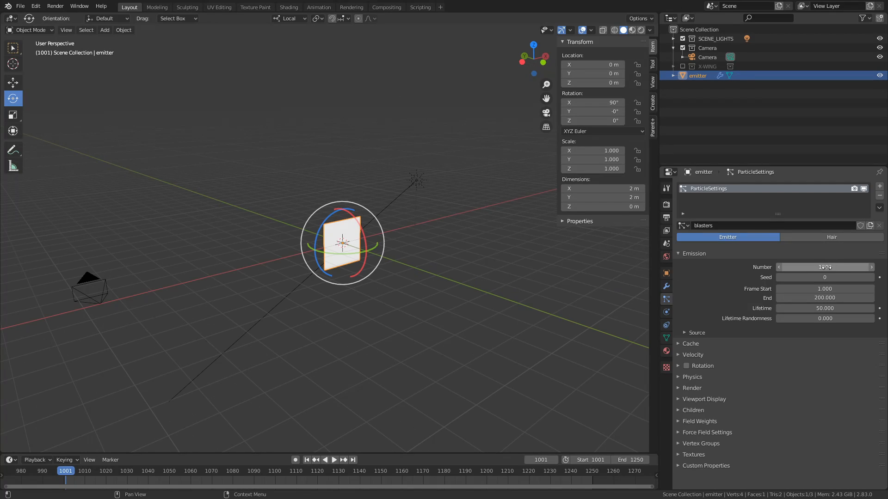
Play the animation to check the particle emission, and return the timeline to the first frame
left_click(334, 460)
left_click(335, 461)
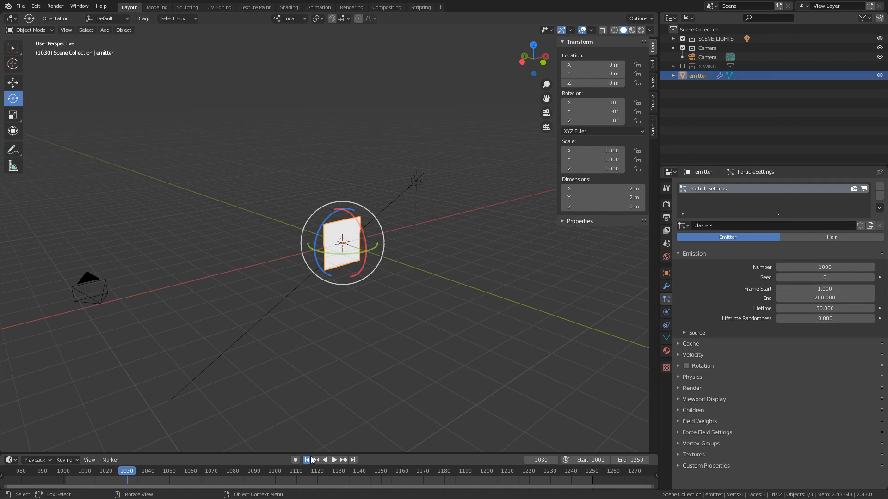
left_click(310, 459)
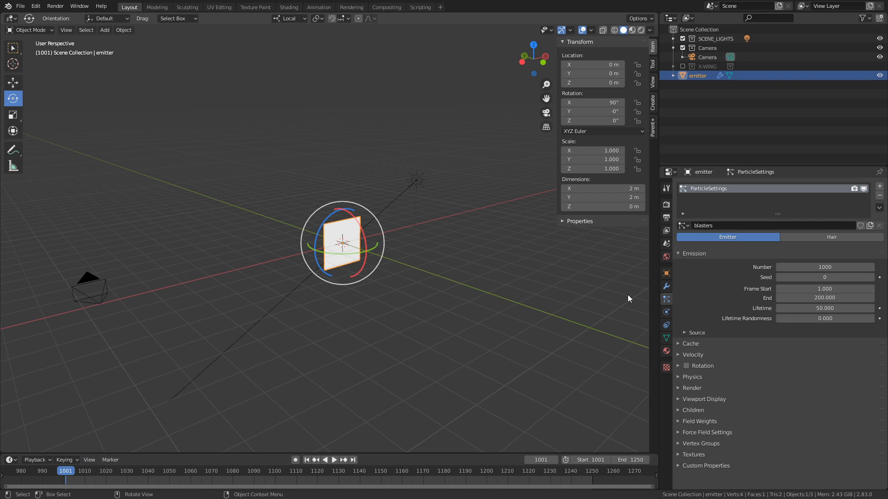
Set the particle emission to start at frame 1001 and end at frame 1250
left_click(835, 290)
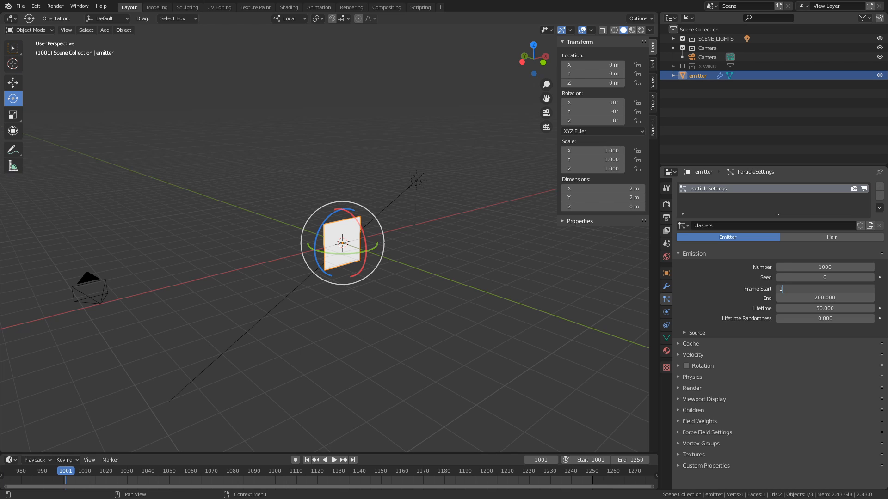
type("1001")
key("Tab")
key("Tab")
key("Return")
Play the animation and view the particles leaving the plane from another angle
left_click(334, 460)
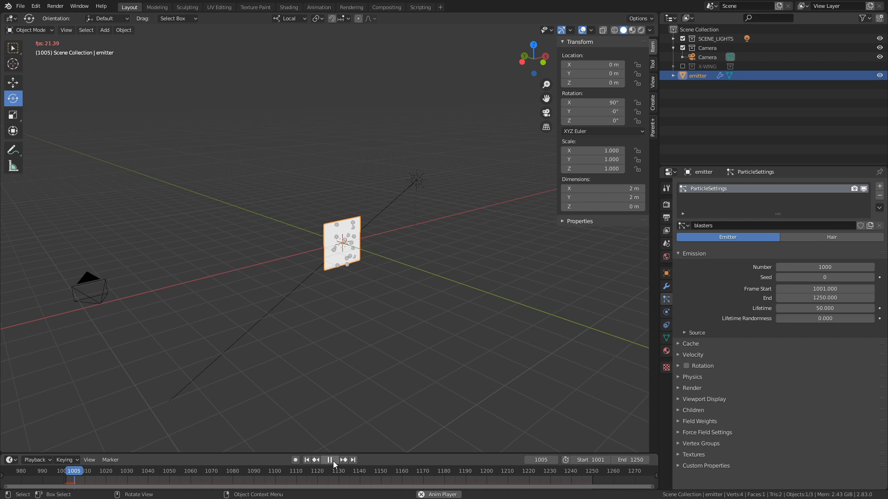
middle_click_drag(335, 428, 382, 273)
key("Escape")
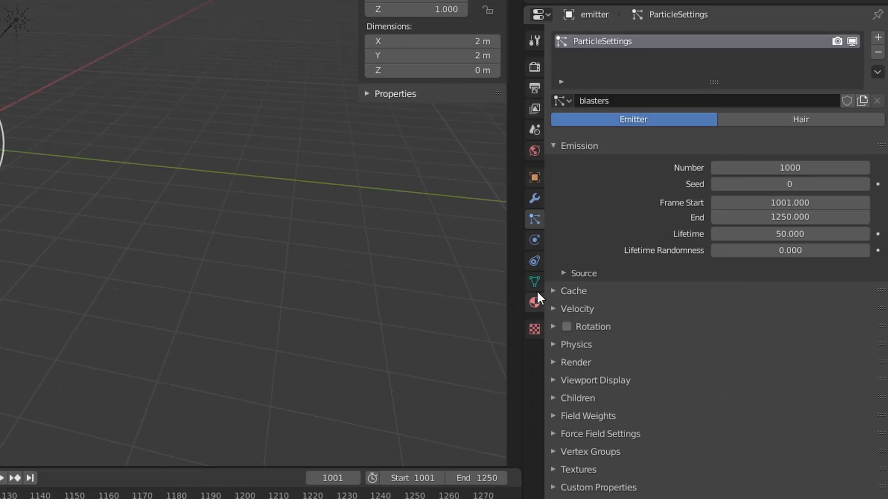
Turn off gravity for the scene and play the animation to check the particles' path
left_click(534, 127)
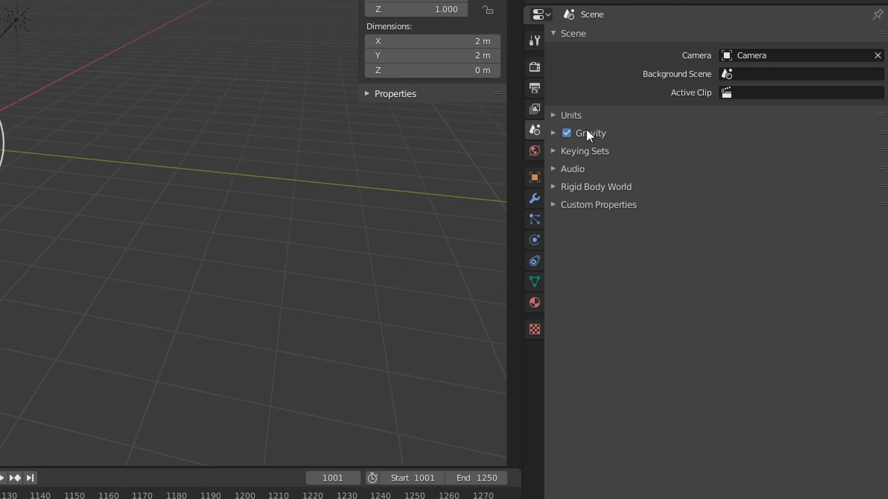
left_click(565, 132)
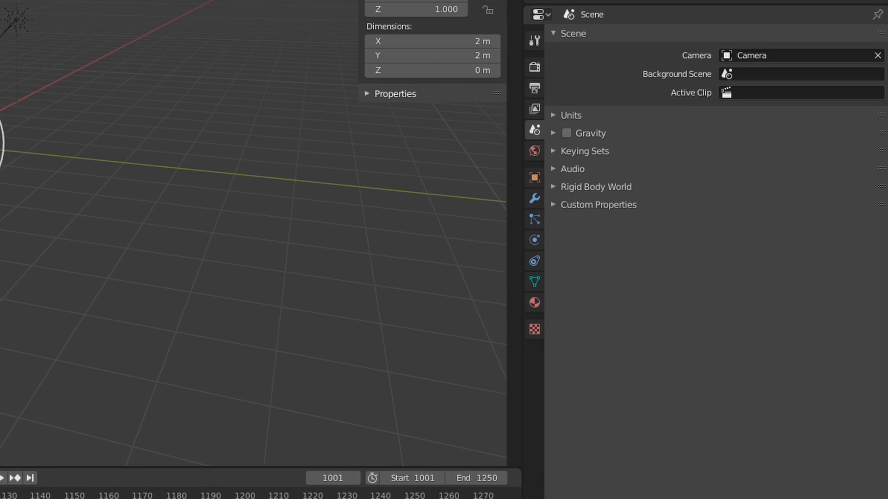
left_click(336, 460)
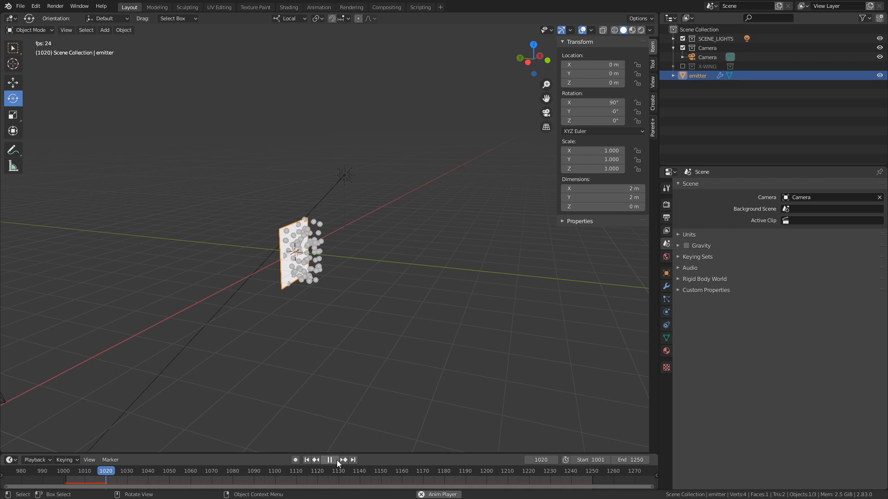
left_click(332, 459)
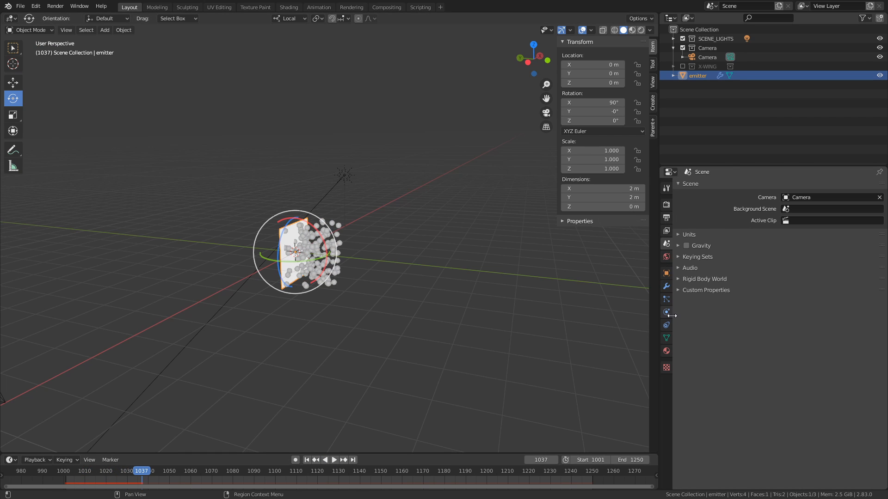
Reduce the blasters emission number to 100 particles and expand its emission source settings
left_click(666, 300)
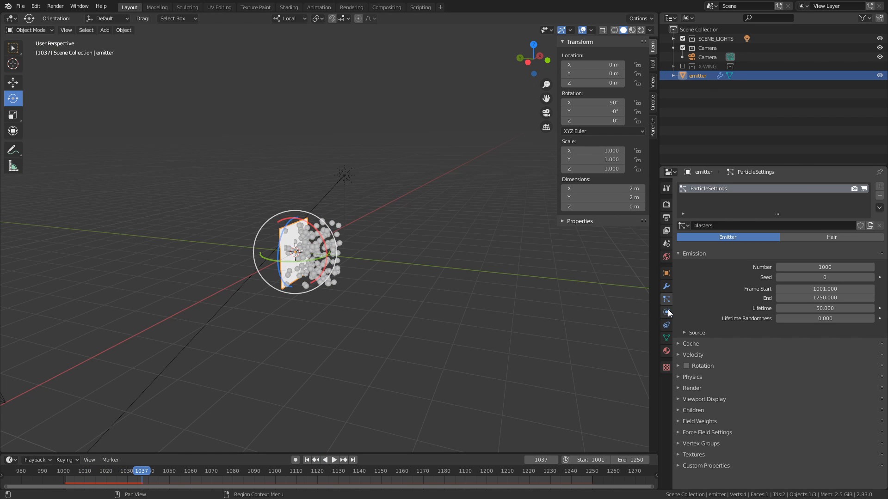
left_click(681, 332)
left_click(821, 267)
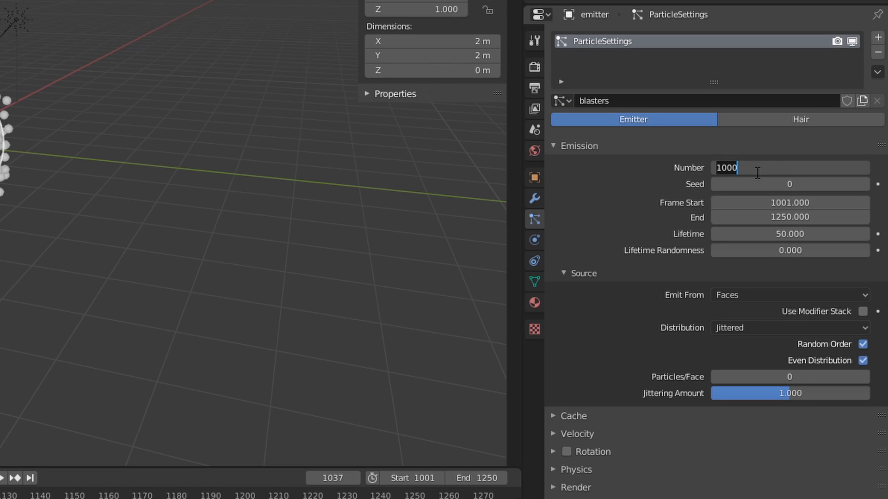
key("Return")
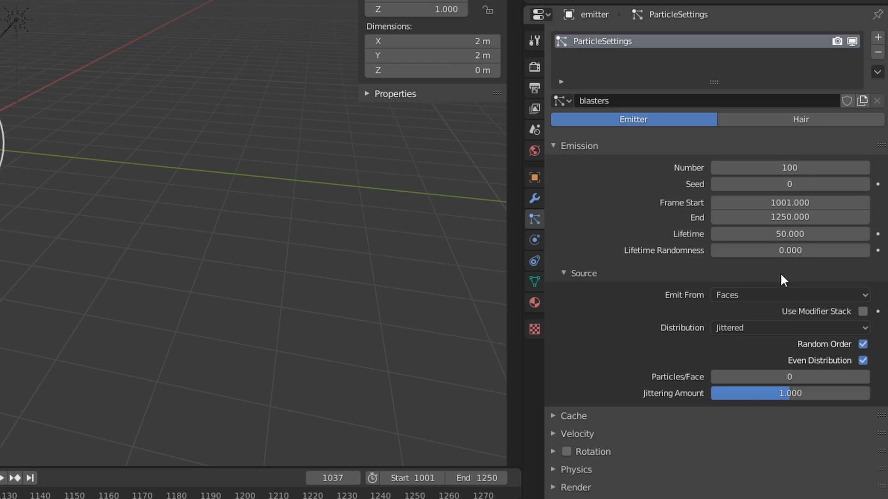
Set the emission source to 1 particle per face and preview the emission, finishing on the first frame
scroll(780, 275, "down", 3)
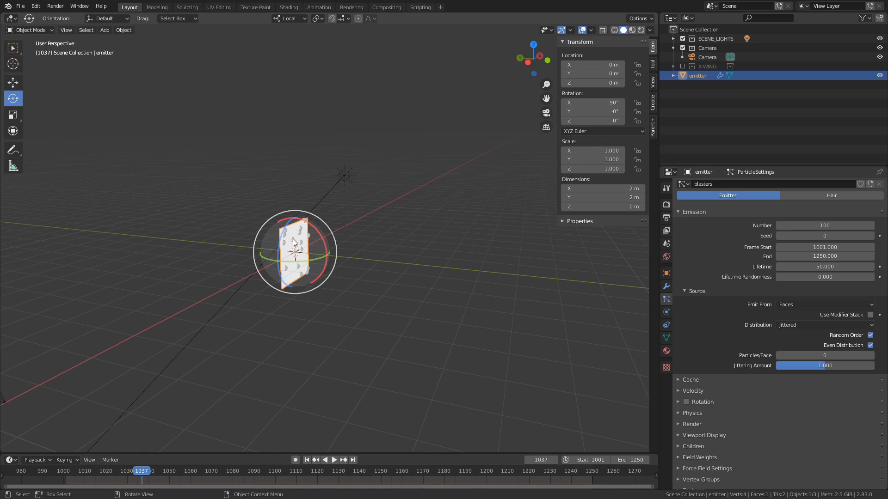
left_click(822, 356)
type("1")
key("Return")
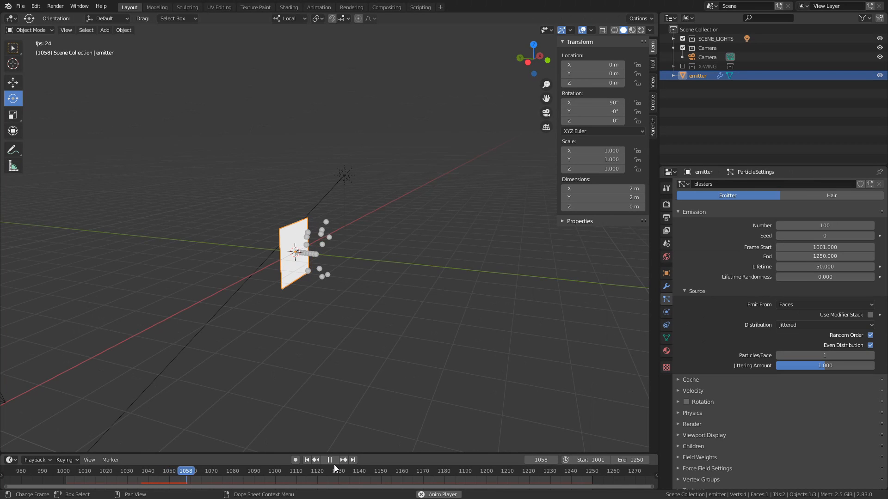
left_click(329, 460)
left_click(307, 459)
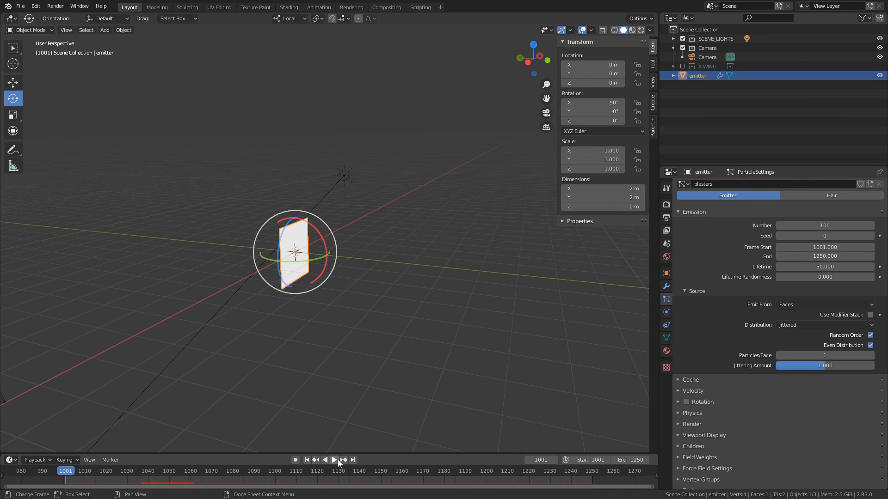
Play the animation and examine the particle stream leaving the emitter plane from a closer view
left_click(330, 460)
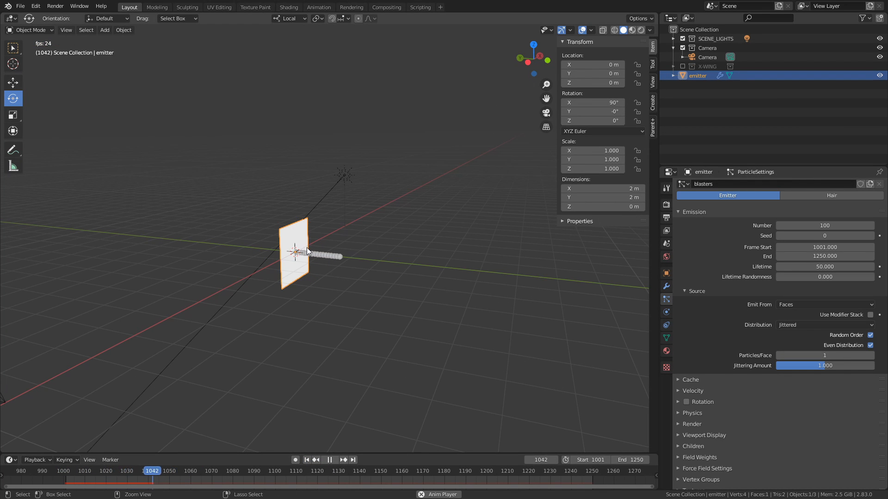
middle_click_drag(398, 218, 449, 139, "ctrl")
middle_click_drag(250, 299, 209, 451)
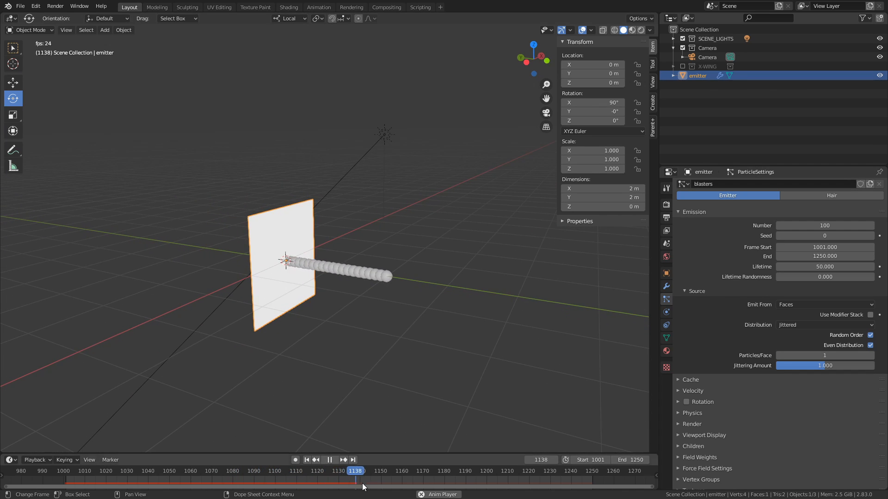
left_click(330, 460)
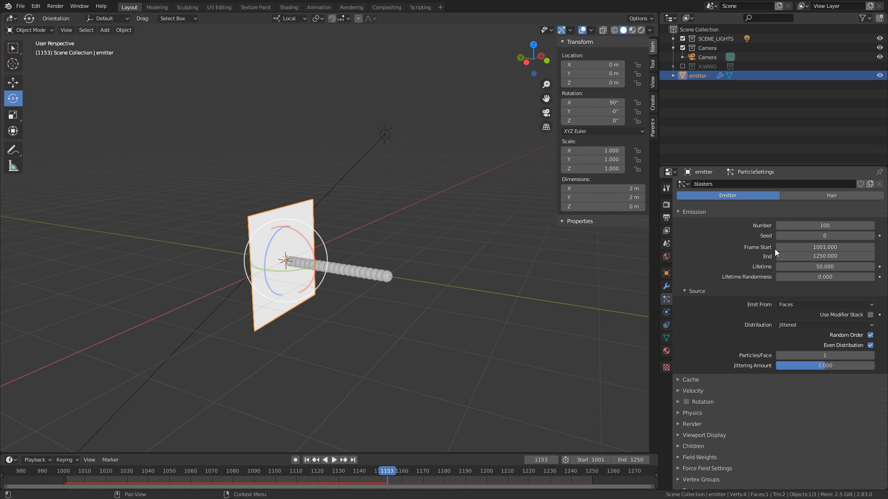
Set the blasters particles' normal velocity to 300 m/s
left_click(686, 291)
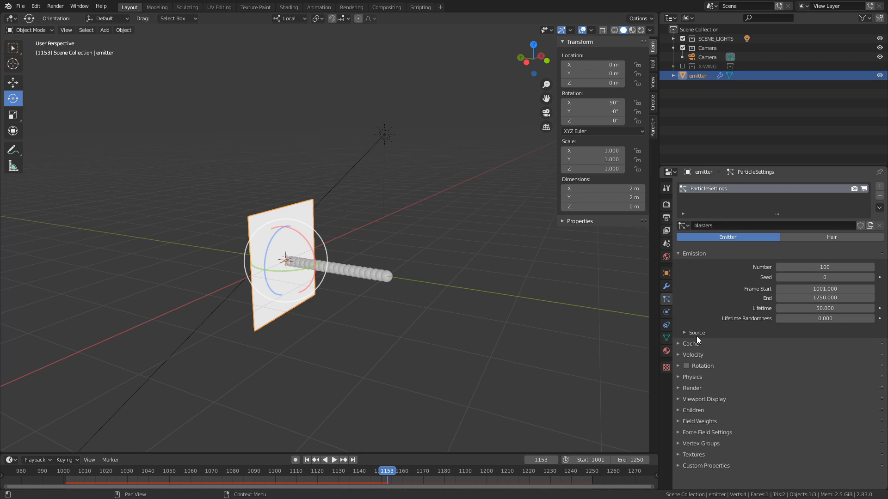
left_click(677, 354)
left_click(825, 368)
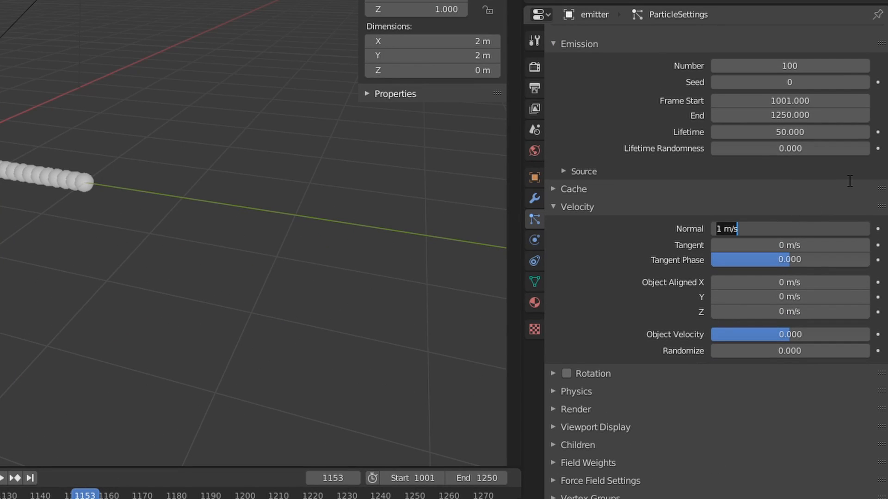
type("300")
key("Tab")
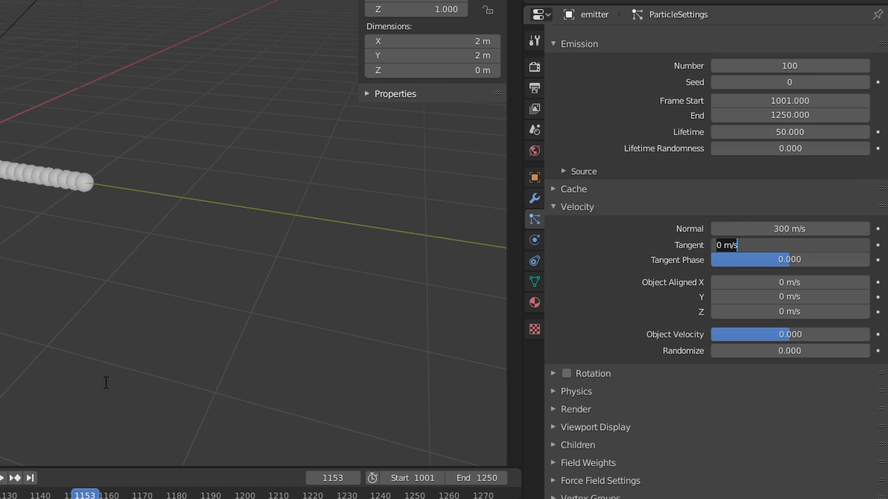
Replay the animation from the first frame and check the faster particles from the side of the emitter plane
left_click(306, 460)
left_click(306, 460)
left_click(336, 460)
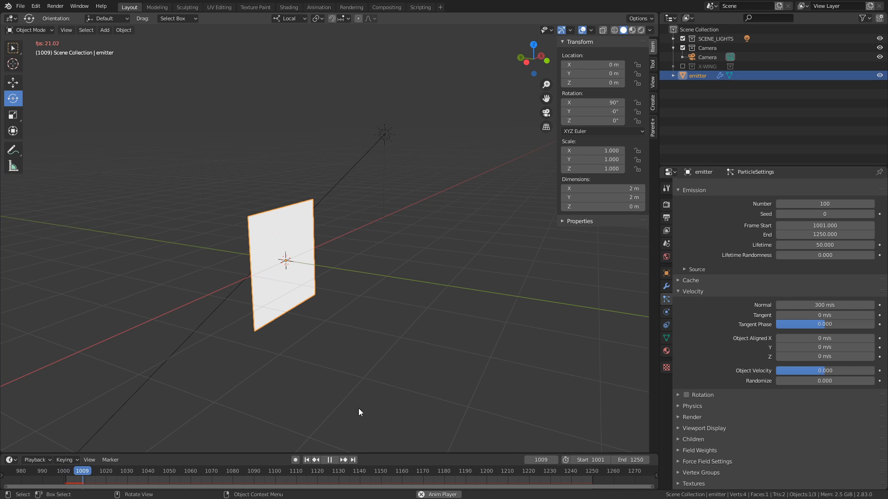
middle_click_drag(368, 319, 287, 296)
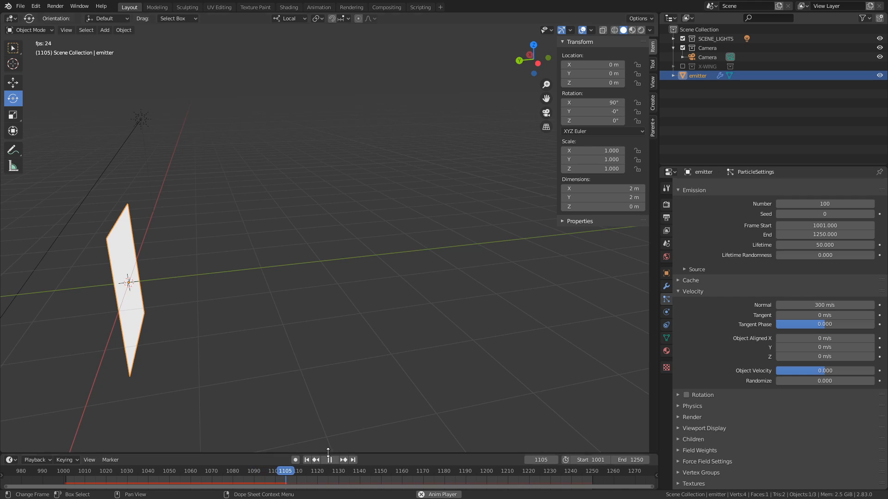
left_click(330, 460)
middle_click_drag(259, 342, 260, 310)
Add a cylinder mesh to the main Scene Collection and switch the viewport lighting to Studio
left_click(729, 102)
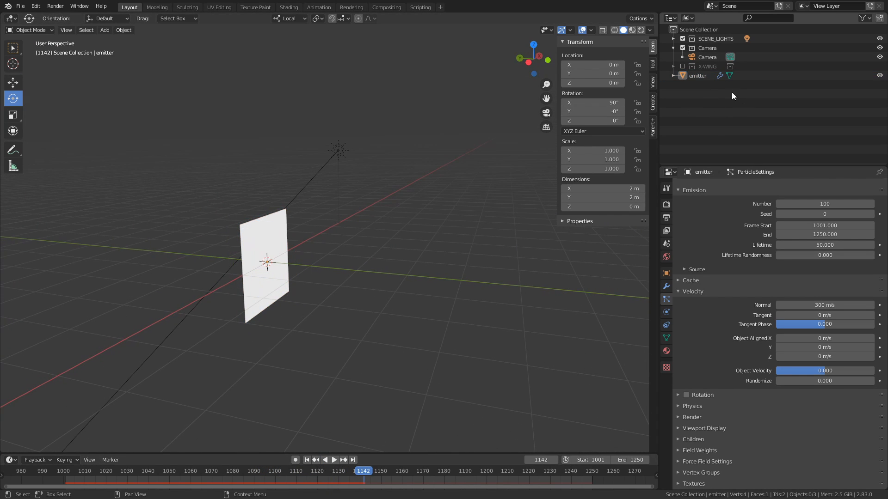
left_click(697, 29)
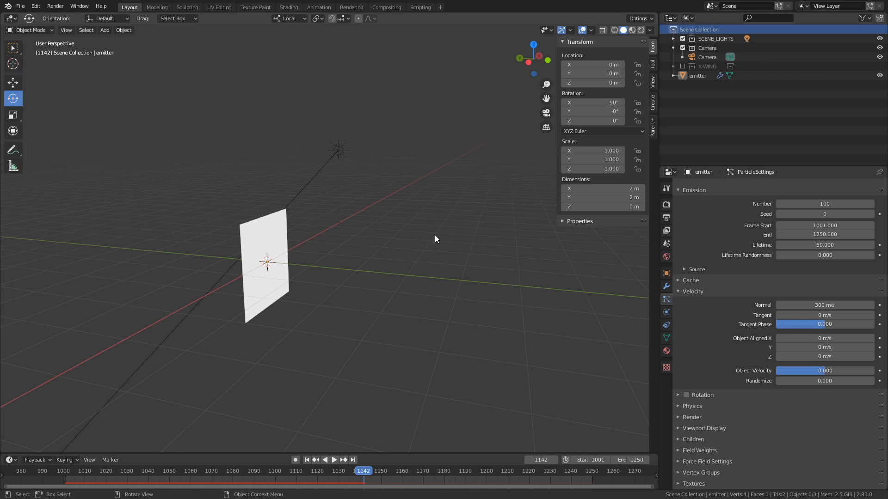
key("shift+a")
mouse_move(429, 240)
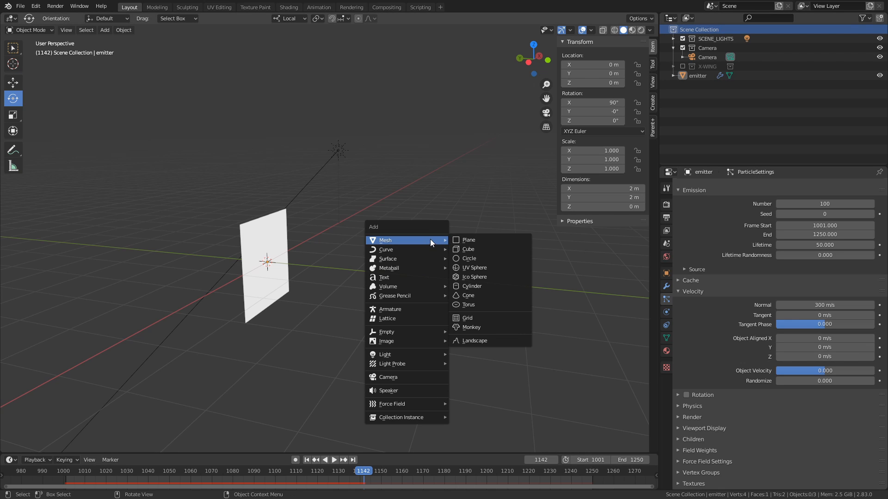
left_click(481, 286)
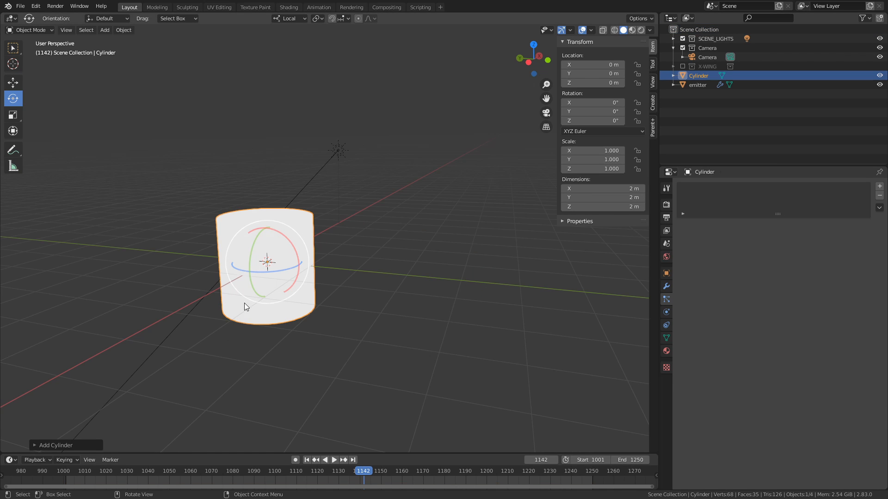
left_click(649, 30)
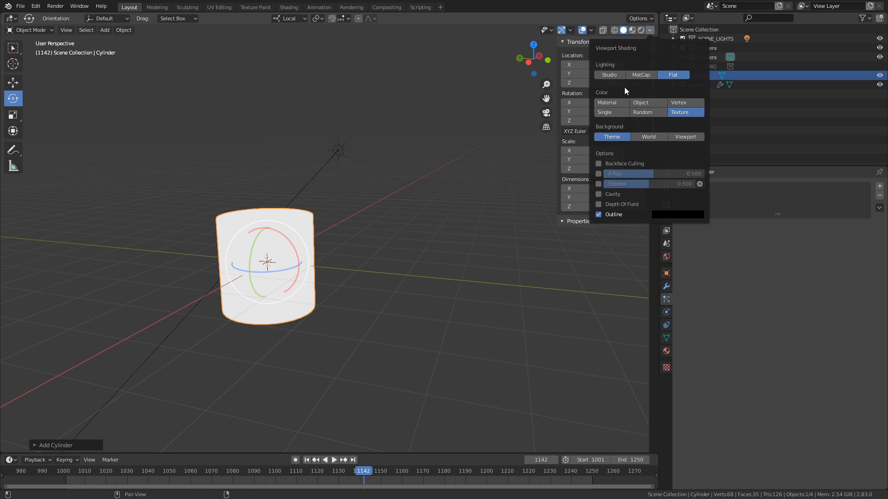
left_click(609, 75)
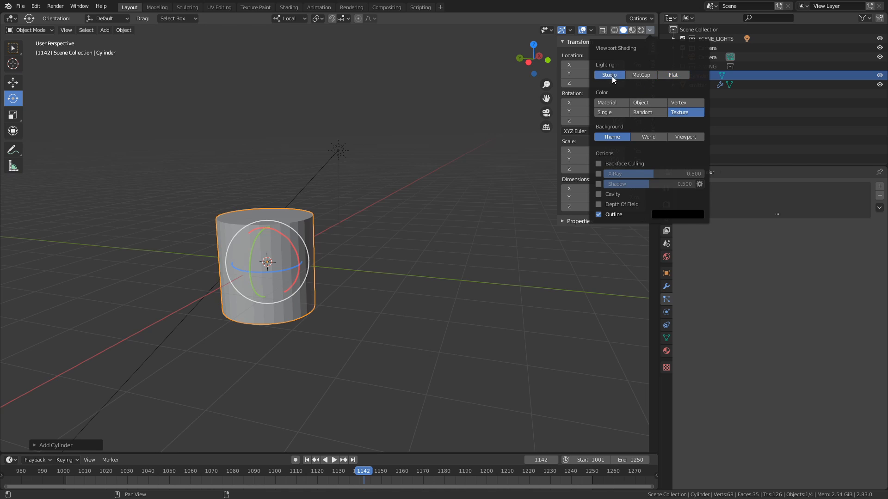
Give the new cylinder a radius of 0.05 m, a depth of 4 m and a lower vertex count
left_click(42, 446)
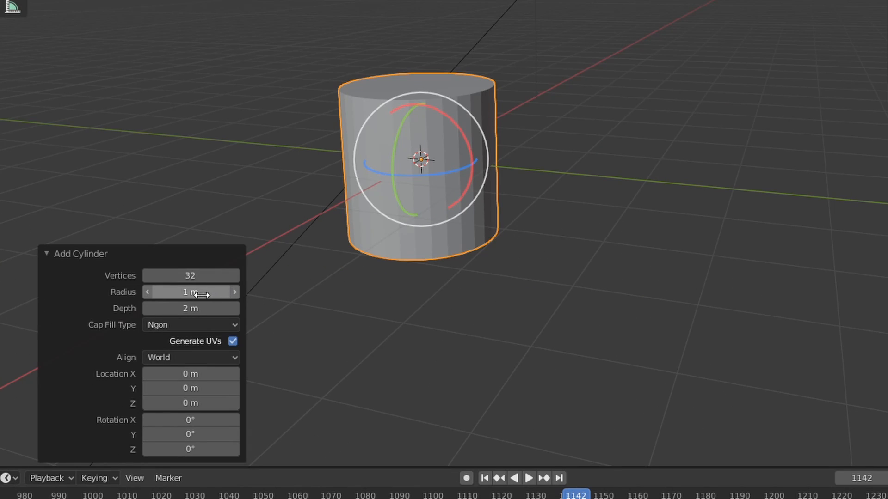
left_click_drag(201, 295, 99, 308)
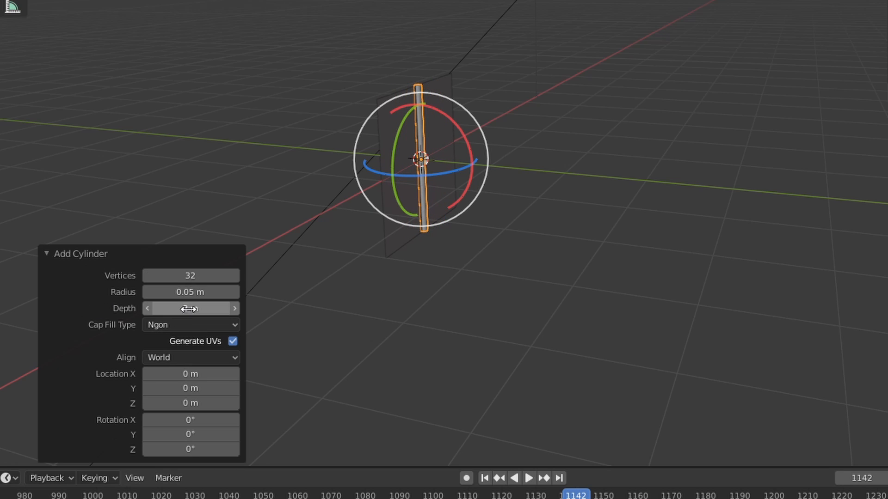
left_click(189, 309)
key("Return")
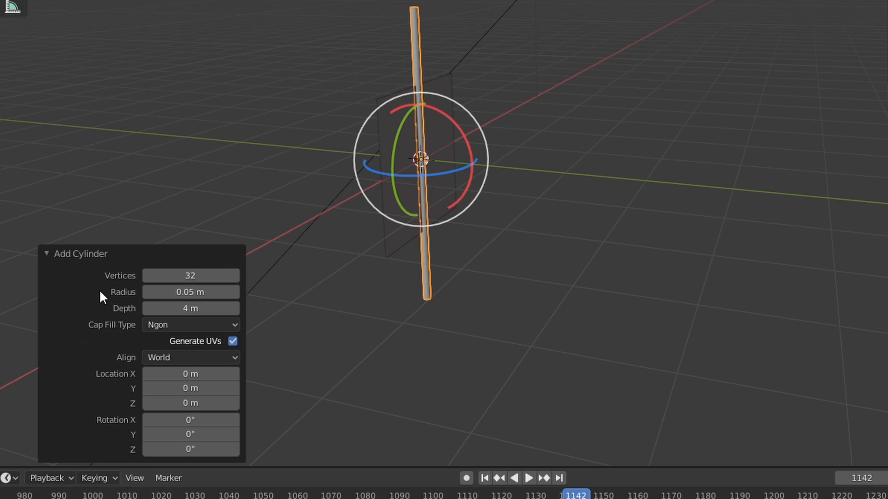
left_click(188, 276)
left_click(453, 36)
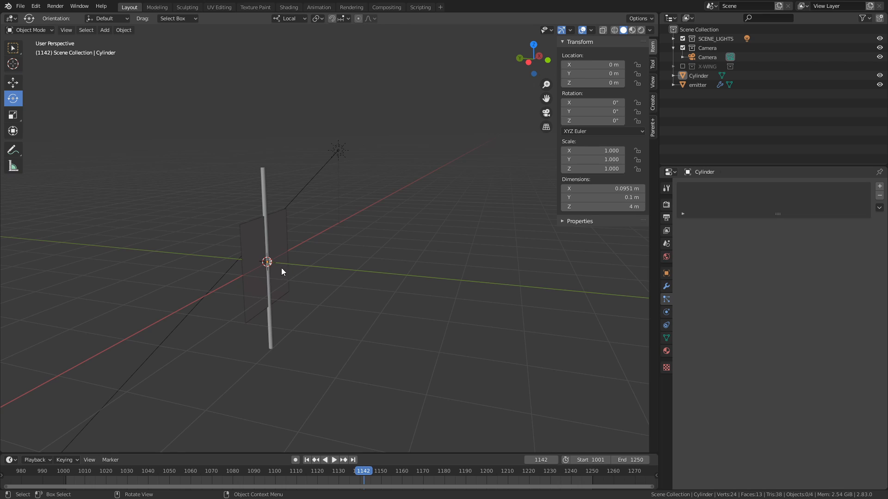
Move the cylinder into a new collection named BLAST
left_click(707, 80)
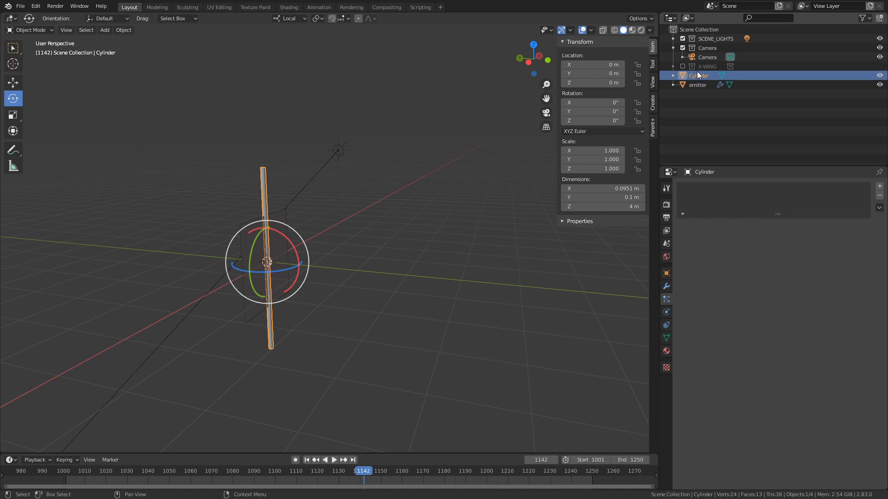
key("m")
left_click(655, 81)
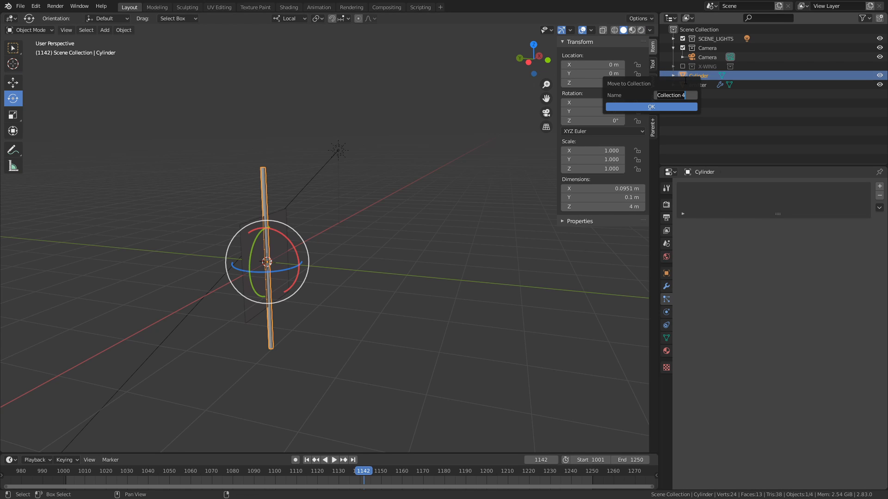
key("Return")
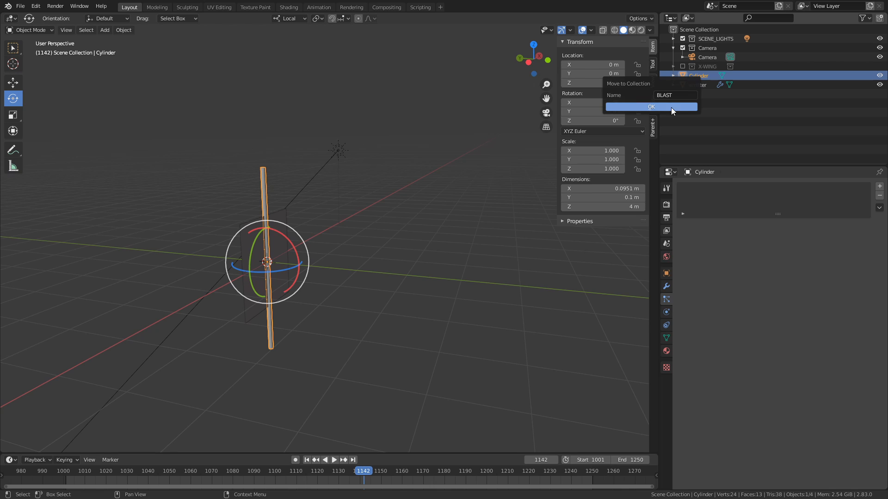
left_click(670, 106)
left_click(672, 74)
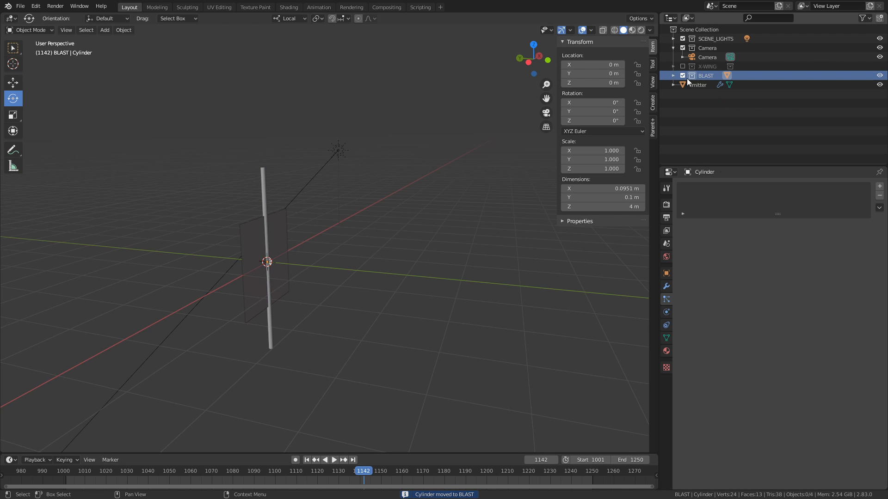
Set the emitter's blasters particles to render as Collection
left_click(696, 85)
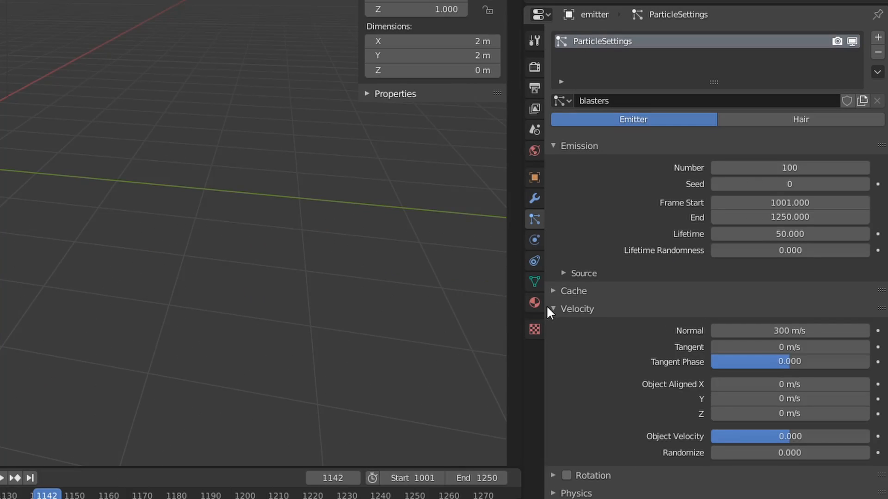
left_click(678, 355)
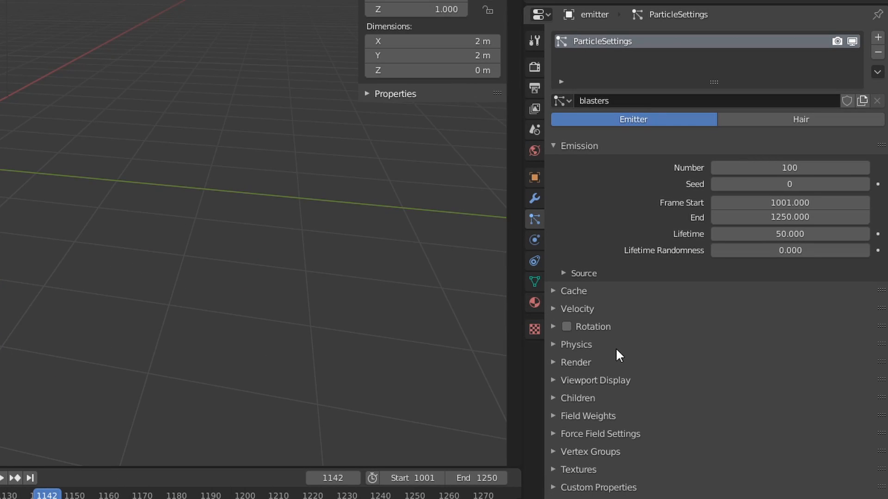
left_click(553, 364)
scroll(703, 173, "down", 5)
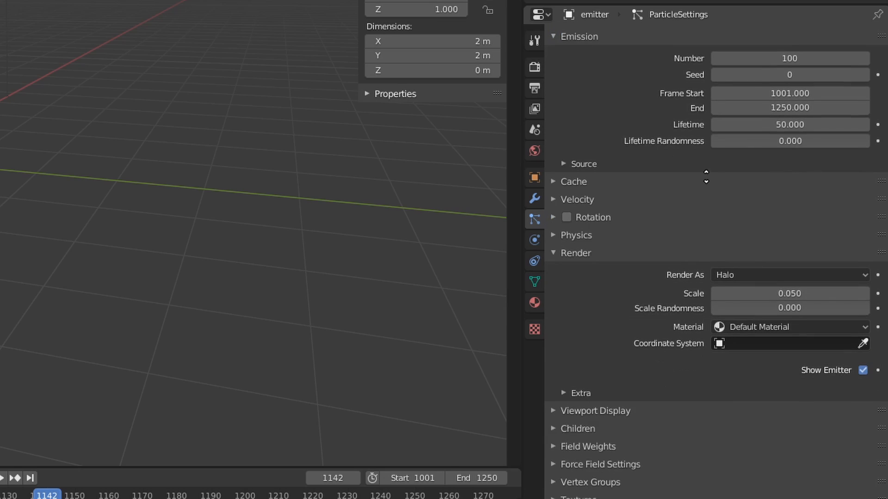
scroll(663, 311, "up", 6)
scroll(714, 377, "down", 5)
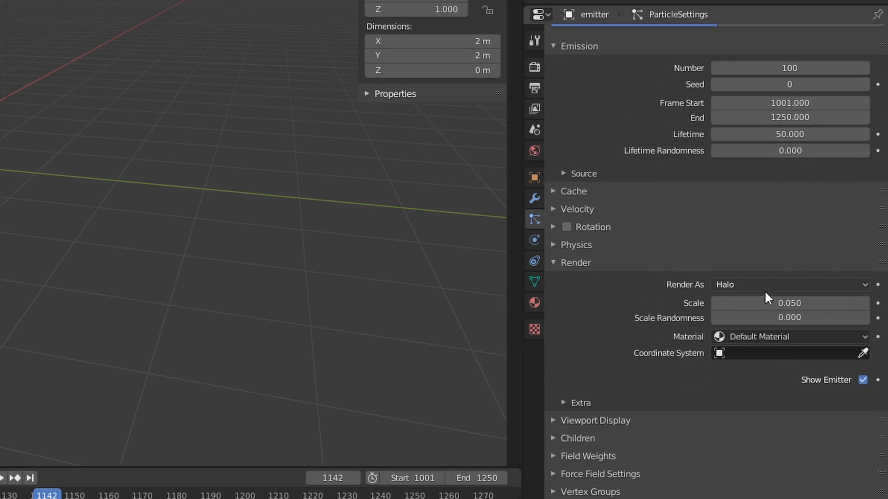
left_click(755, 285)
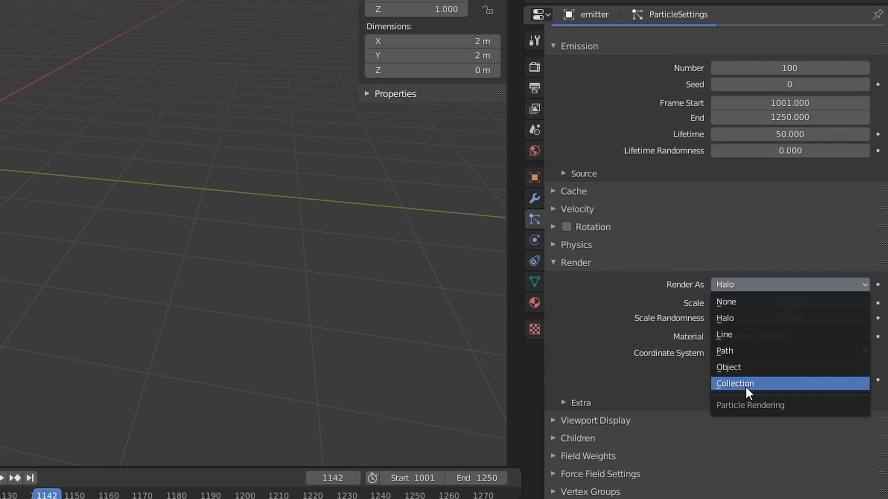
left_click(730, 386)
Use BLAST as the particles' instance collection with Whole Collection enabled, and set the render scale to 1.000
left_click(771, 394)
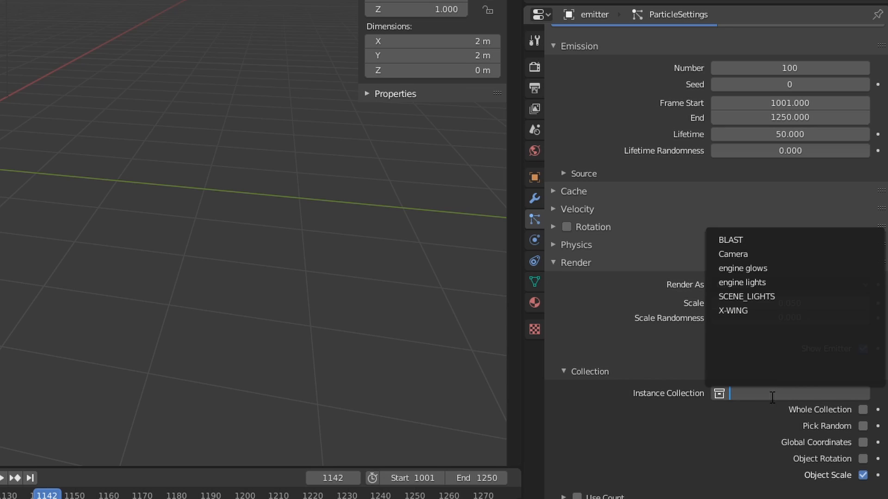
left_click(737, 243)
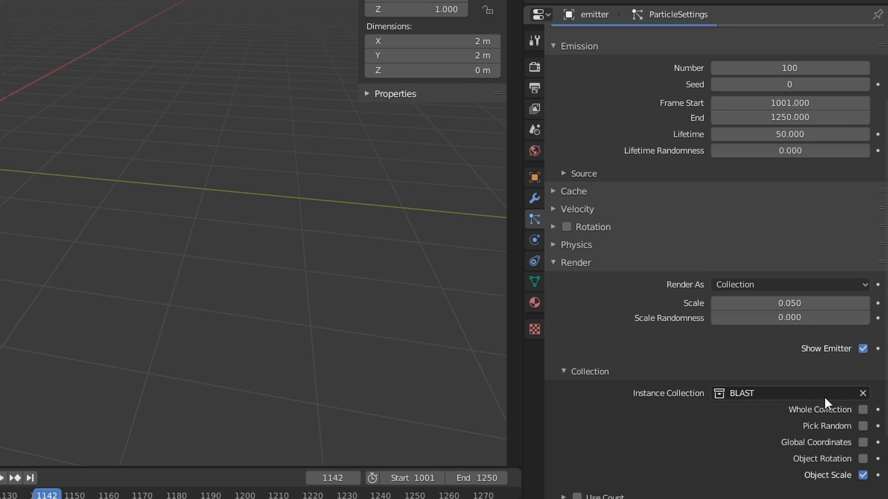
left_click(862, 410)
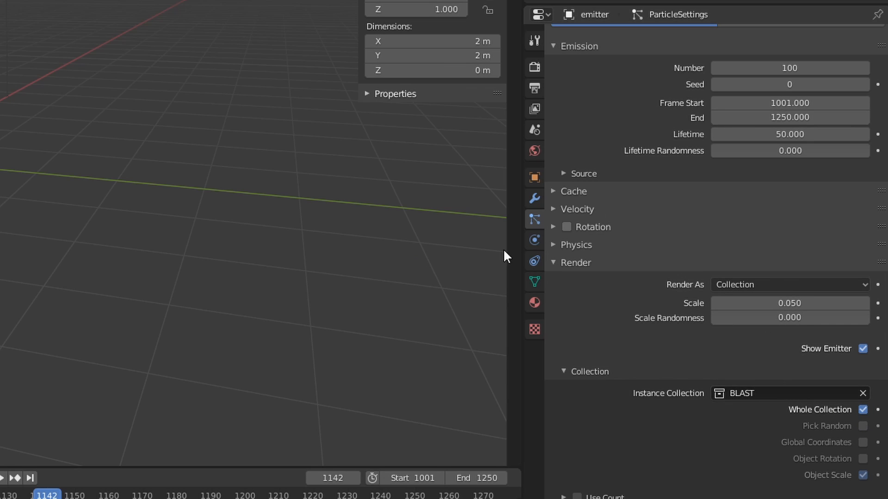
left_click(808, 303)
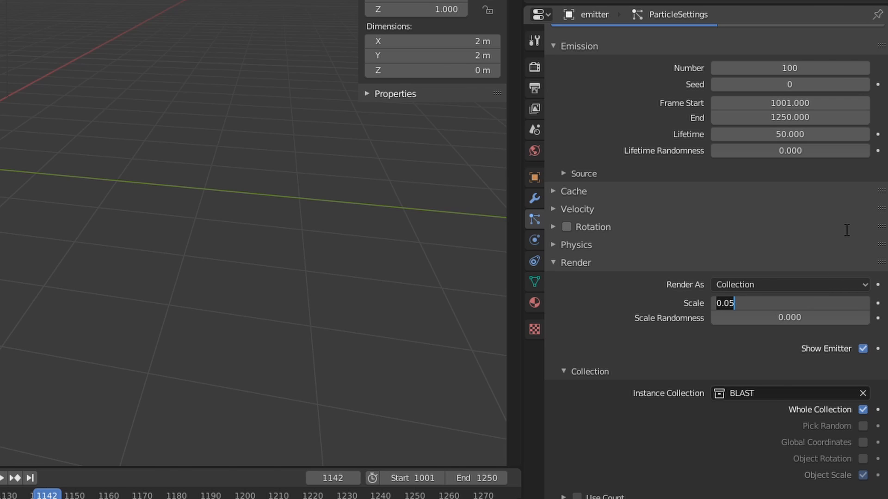
key("Escape")
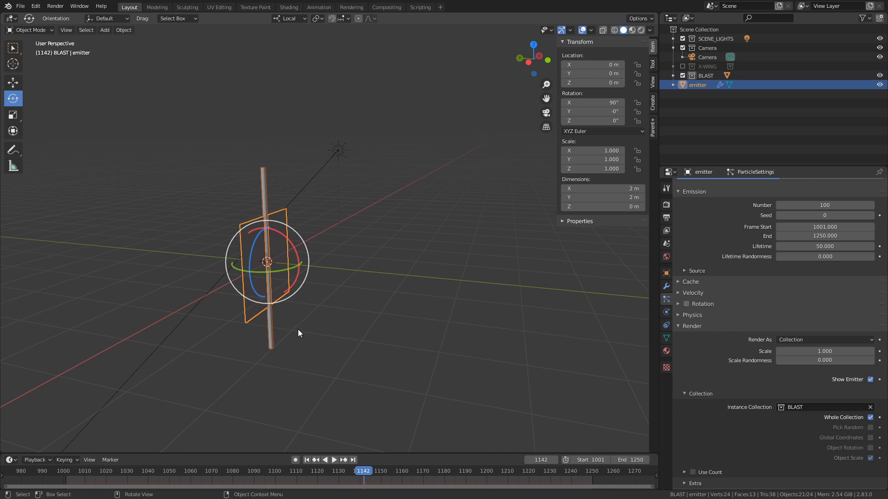
Play the animation briefly and inspect the orientation of the emitted cylinders from different angles
left_click(705, 129)
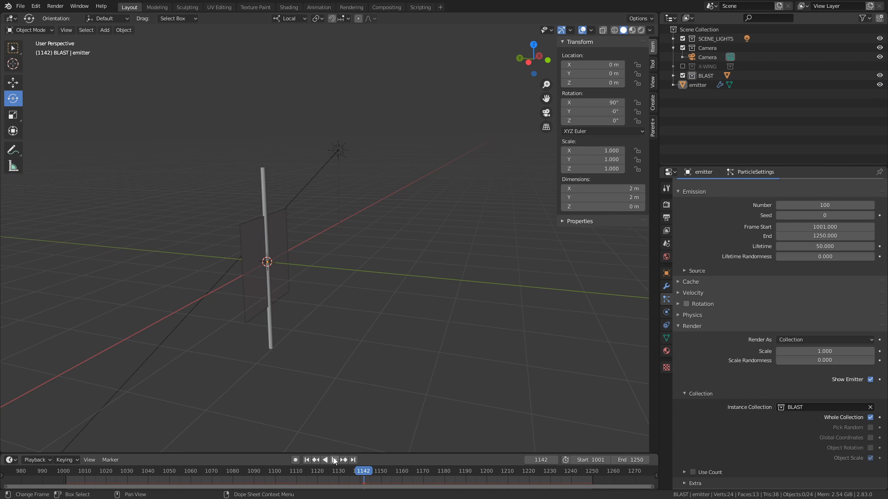
key("space")
middle_click_drag(312, 351, 220, 279)
key("space")
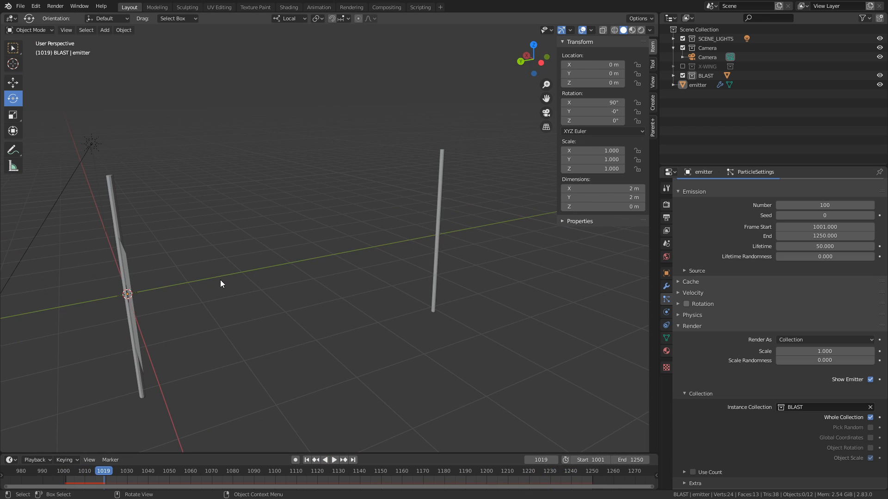
middle_click_drag(443, 281, 188, 340)
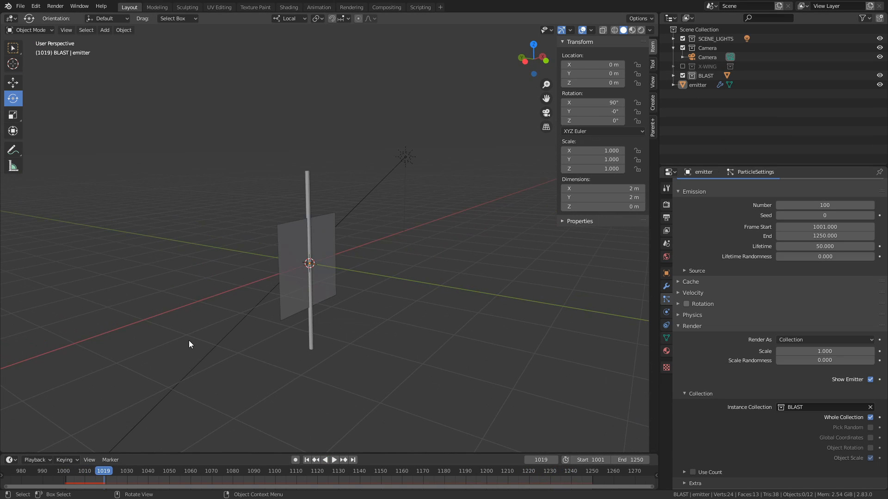
Set the X rotation of the cylinder in the BLAST collection to 90° and play the animation briefly to check it
left_click(674, 75)
left_click(711, 84)
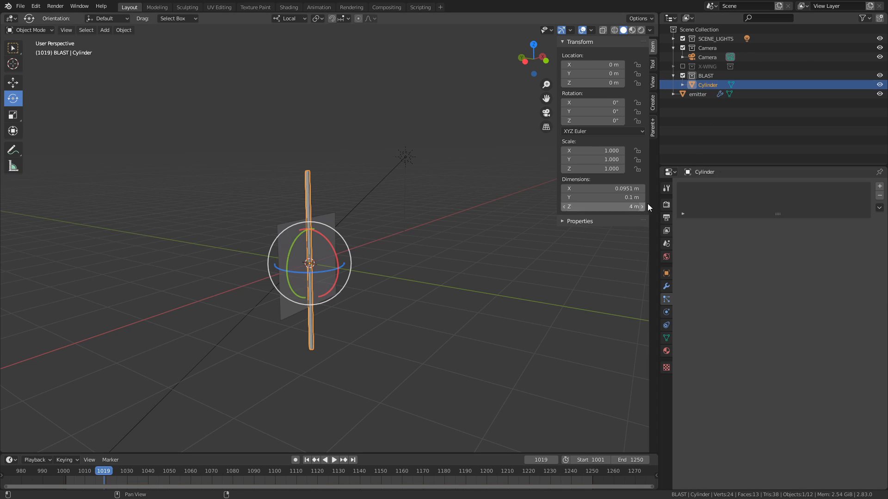
left_click_drag(610, 103, 690, 98)
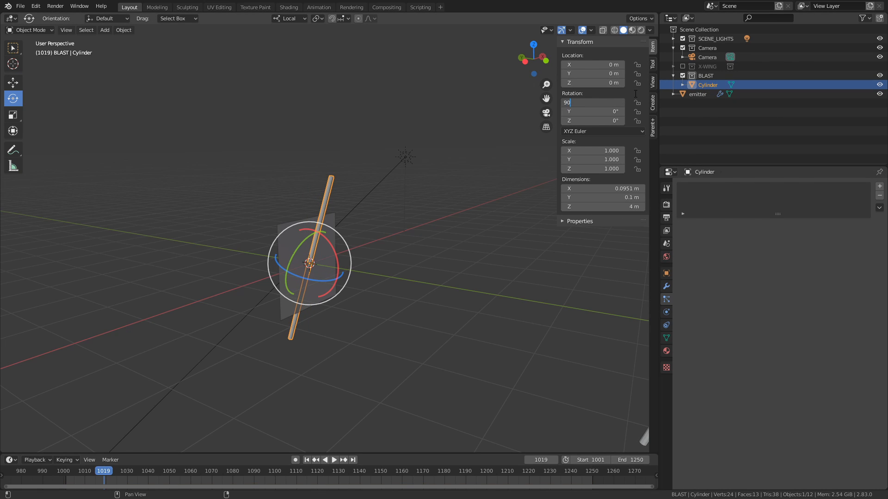
key("Return")
left_click(334, 459)
middle_click_drag(361, 407, 441, 309)
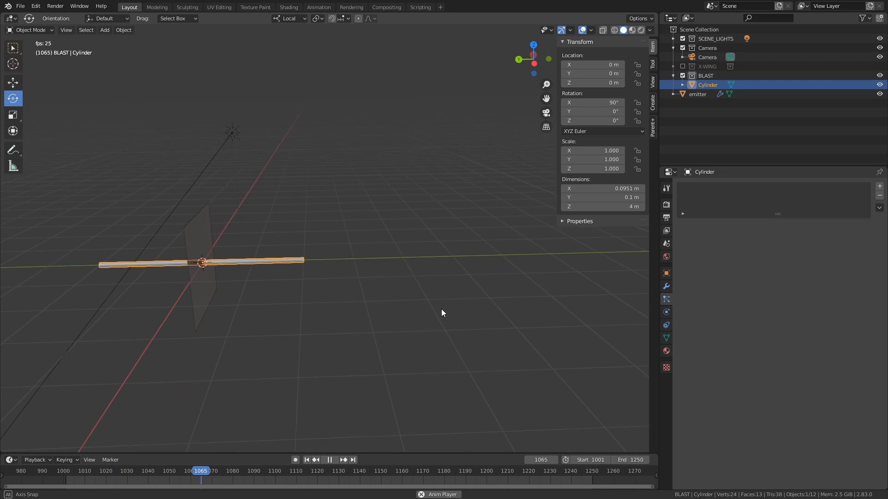
left_click(332, 460)
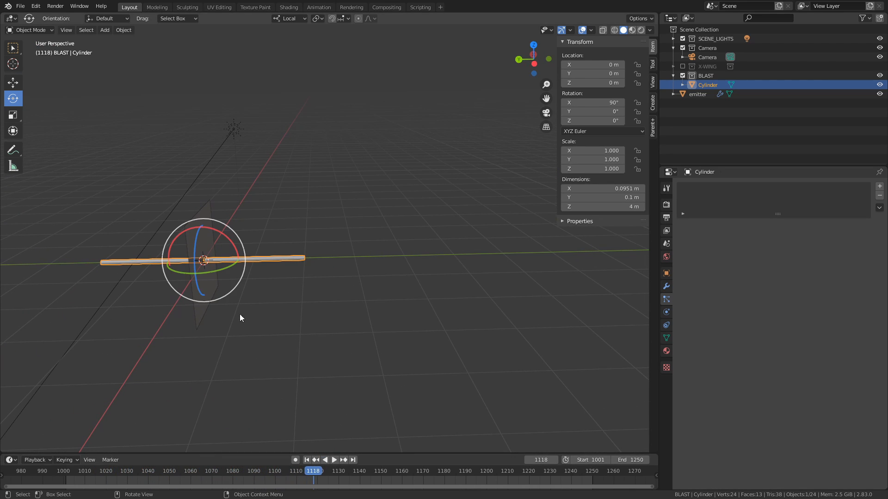
Play the emitter's animation with the BLAST collection temporarily excluded from the view layer, then return to frame 1001 and include the collection again
left_click(706, 114)
left_click(694, 94)
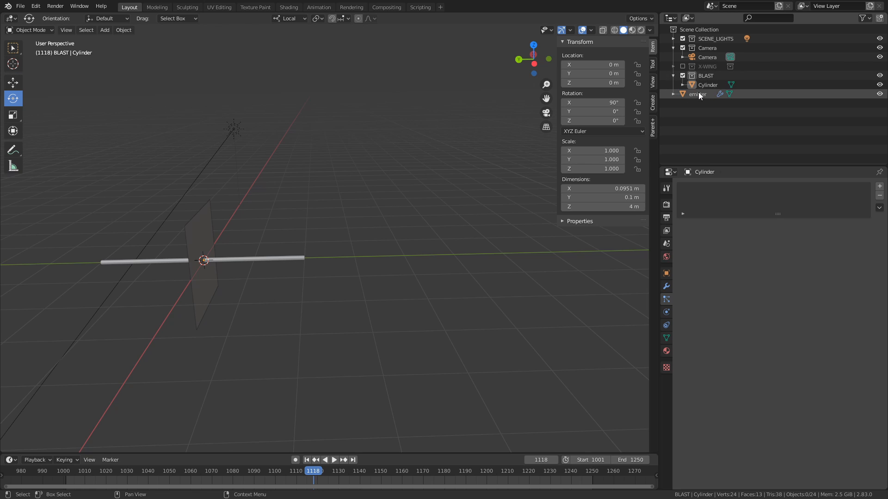
left_click(683, 76)
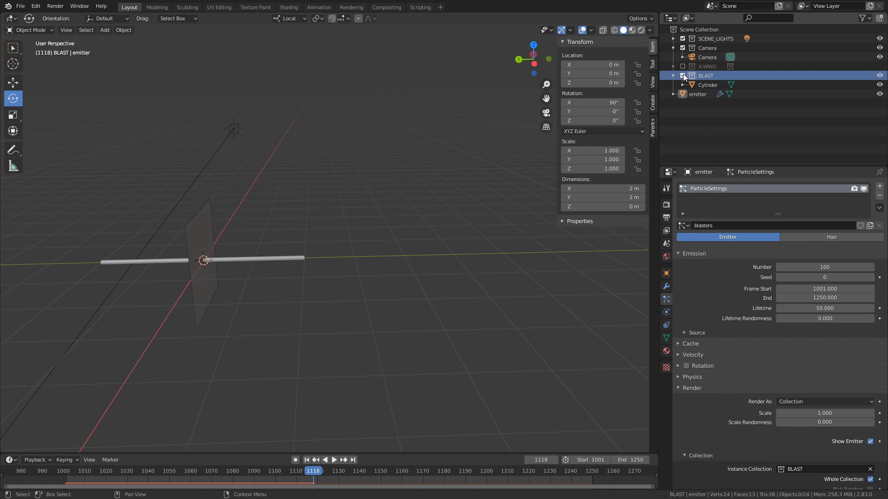
left_click(307, 460)
left_click(337, 461)
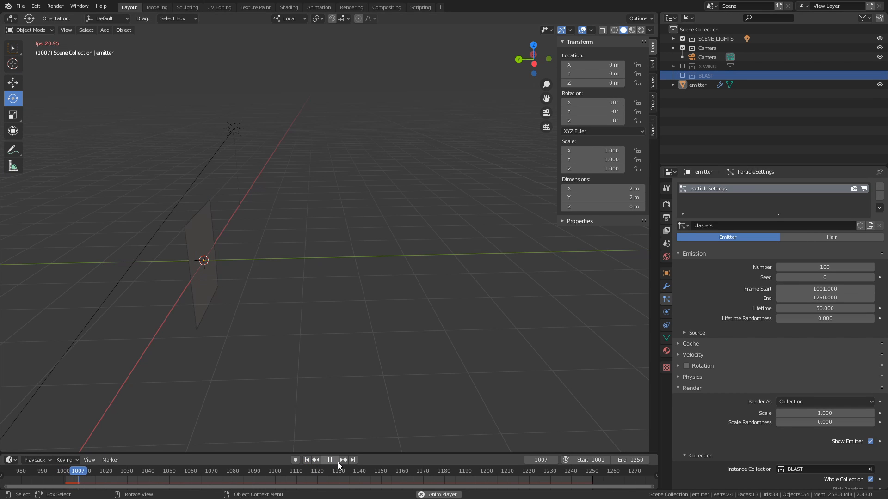
middle_click_drag(307, 425, 354, 408)
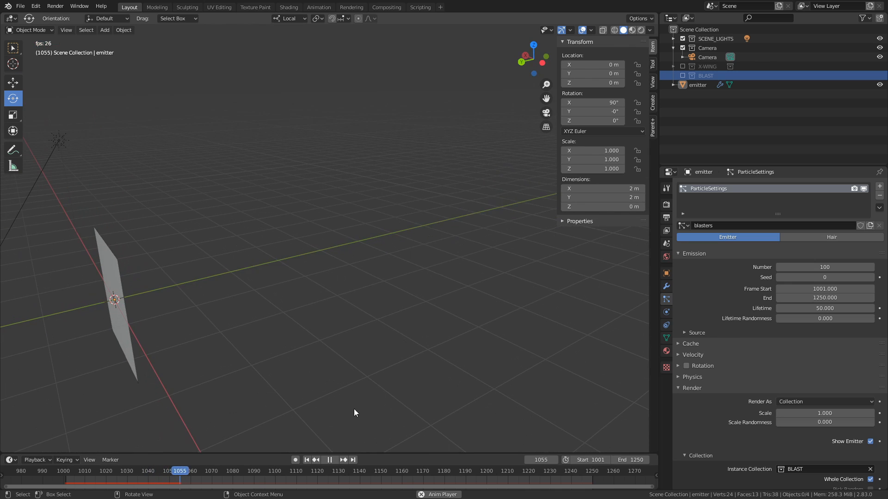
left_click(331, 460)
left_click(308, 460)
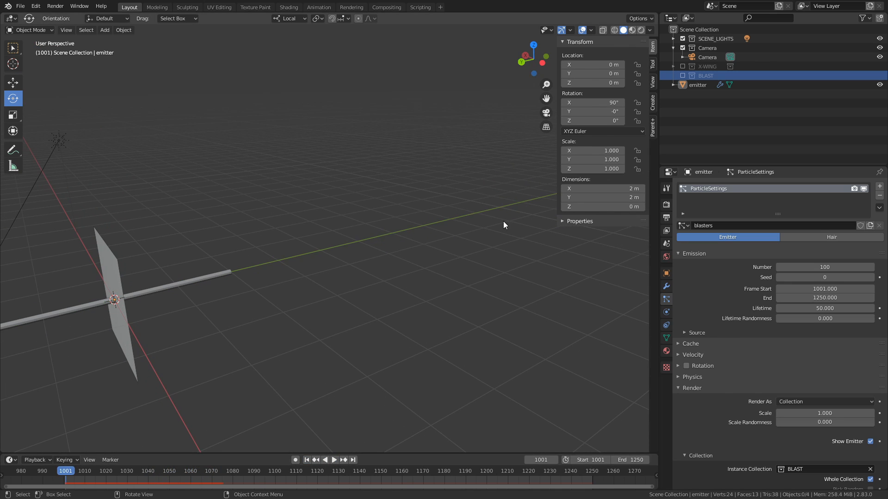
left_click(683, 76)
Try moving the cylinder about 2 m along its local Z axis, play the animation, and undo the move
middle_click_drag(259, 222, 306, 276)
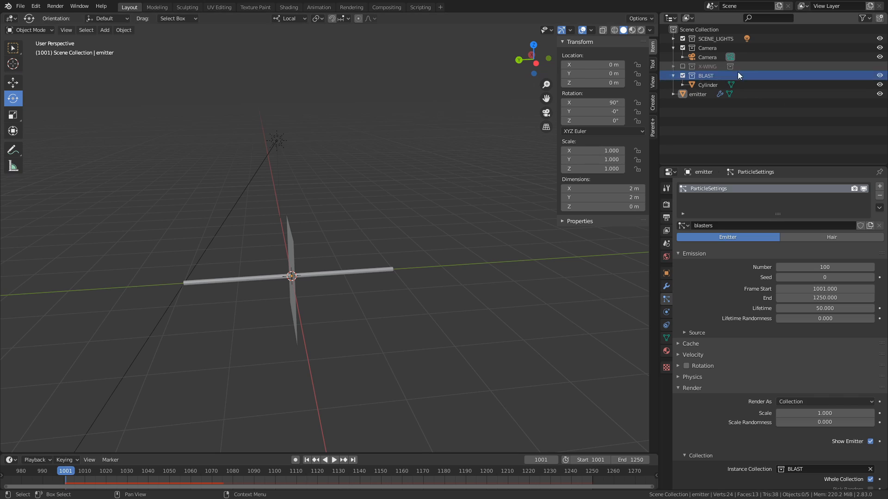
left_click(706, 85)
key("shift+space")
key("g")
left_click_drag(327, 274, 430, 269)
left_click(334, 459)
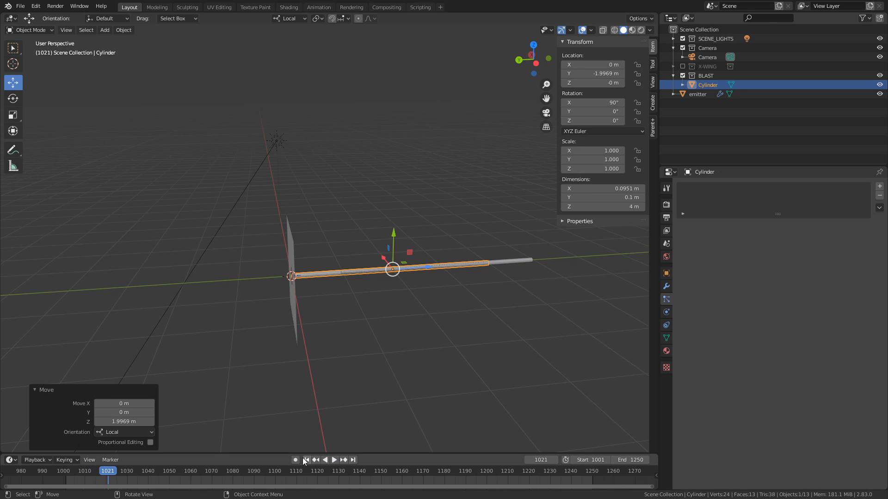
key("ctrl+z")
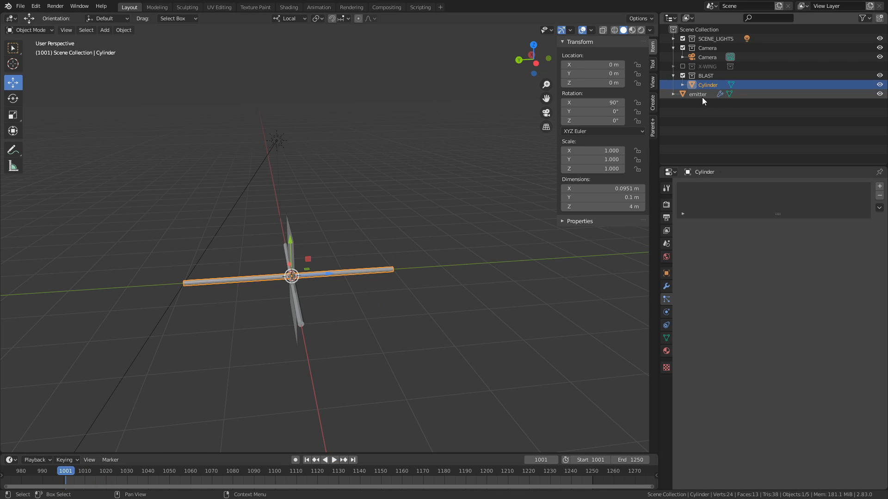
key("ctrl+z")
In top view, move the cylinder along its length until its near end sits on the world origin
left_click(701, 85)
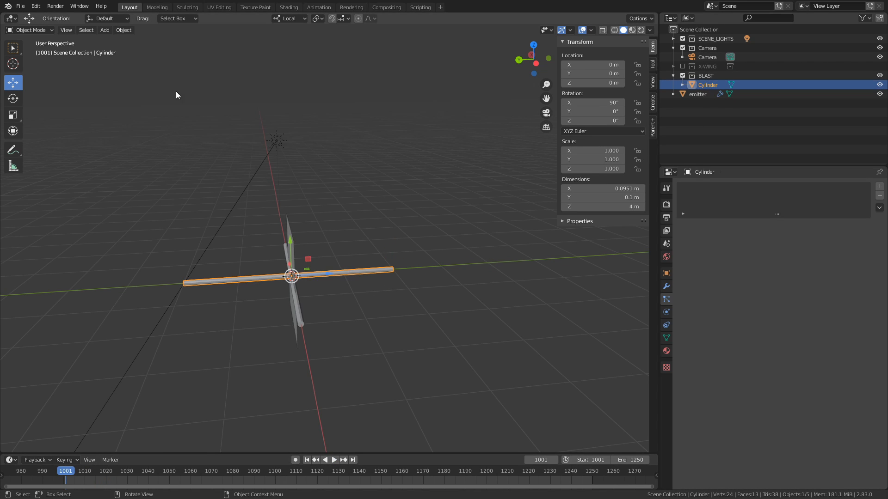
key("KP_7")
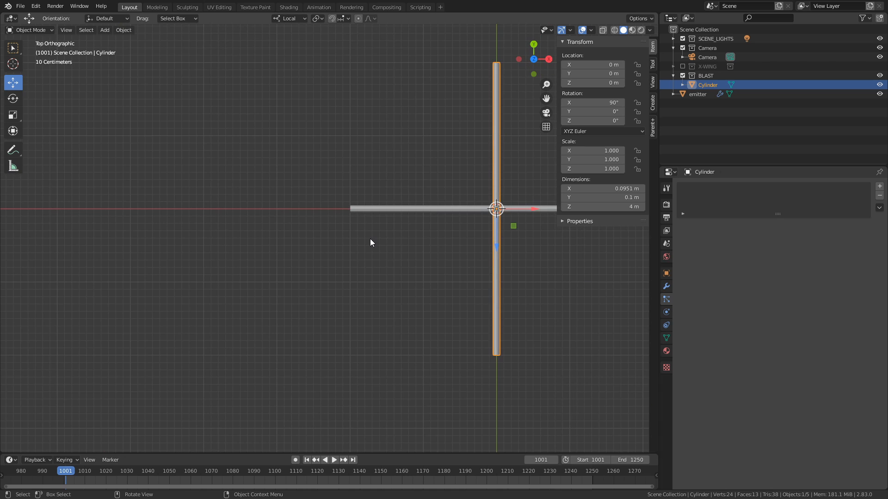
middle_click_drag(506, 214, 446, 224, "shift")
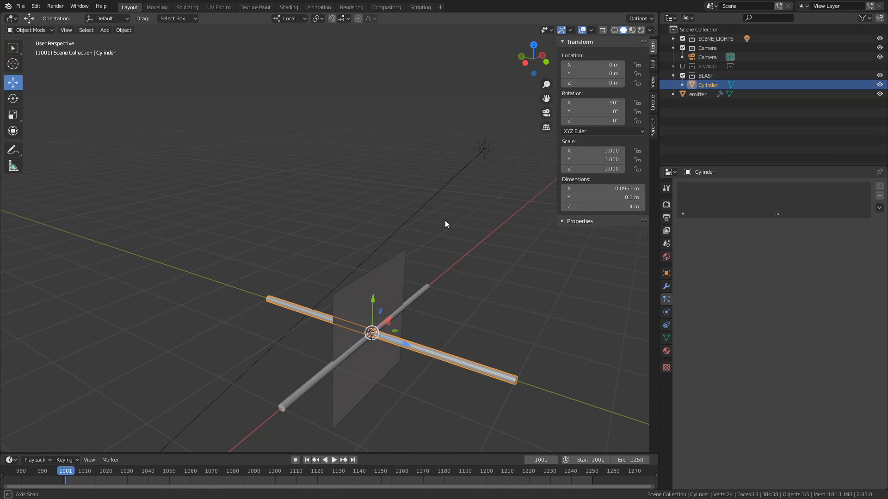
left_click(333, 460)
left_click(333, 460)
key("KP_7")
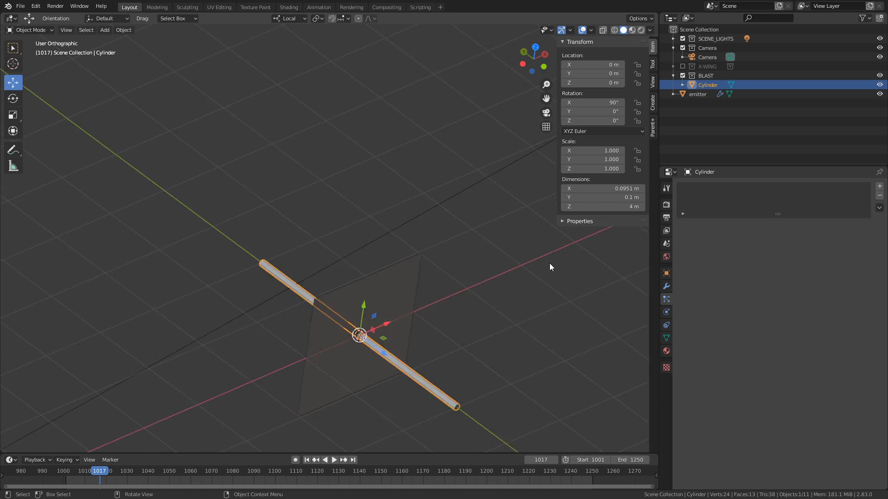
left_click_drag(350, 303, 351, 396)
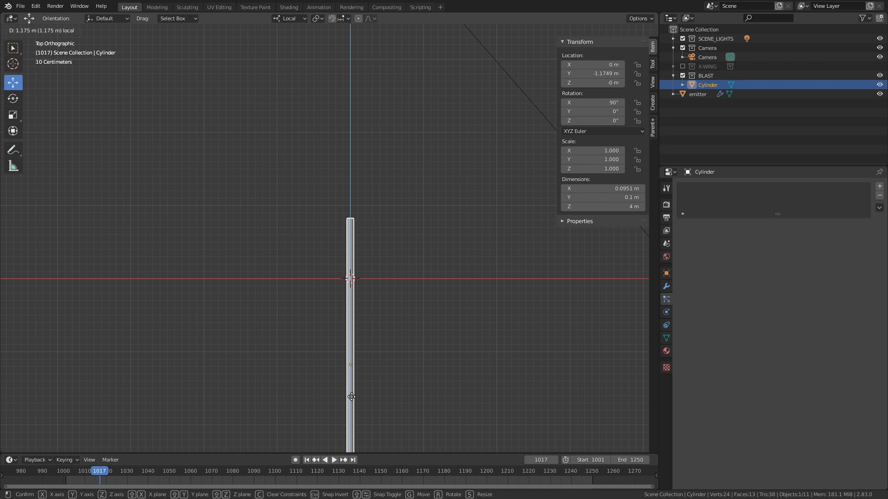
left_click_drag(343, 446, 351, 448)
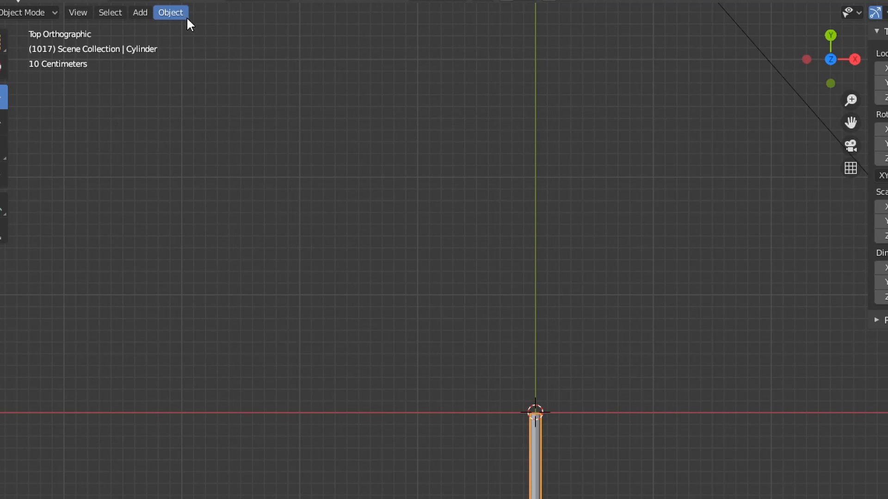
Set the cylinder's origin to the 3D cursor at its end
left_click(126, 30)
mouse_move(213, 45)
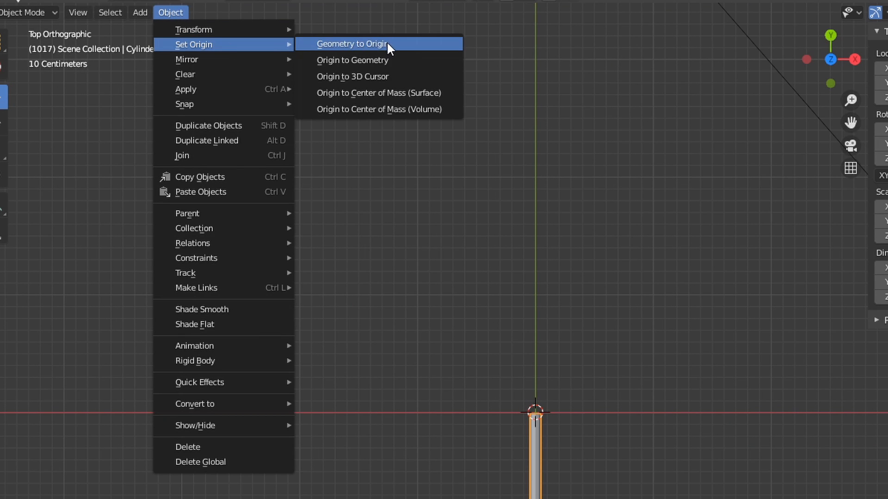
left_click(381, 77)
middle_click_drag(522, 416, 643, 303)
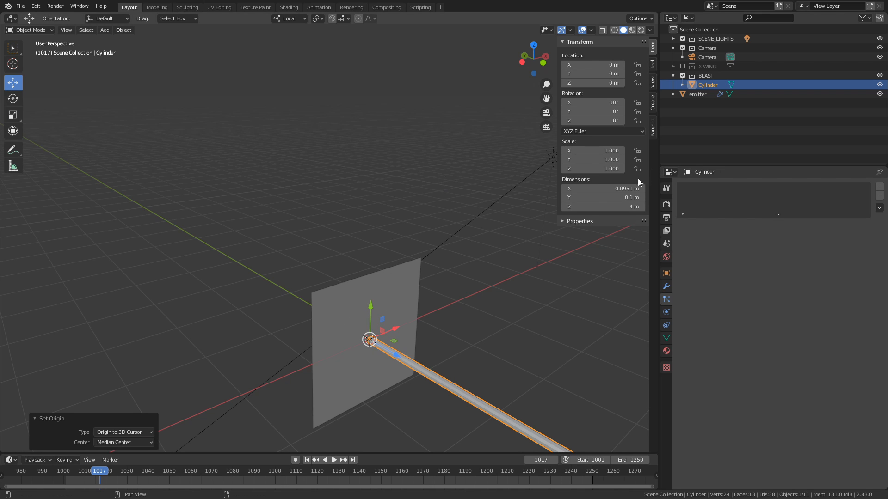
middle_click_drag(407, 337, 530, 259)
Exclude the BLAST collection from the view layer and play the animation to check the emitted cylinders, ending back at frame 1001
left_click(682, 75)
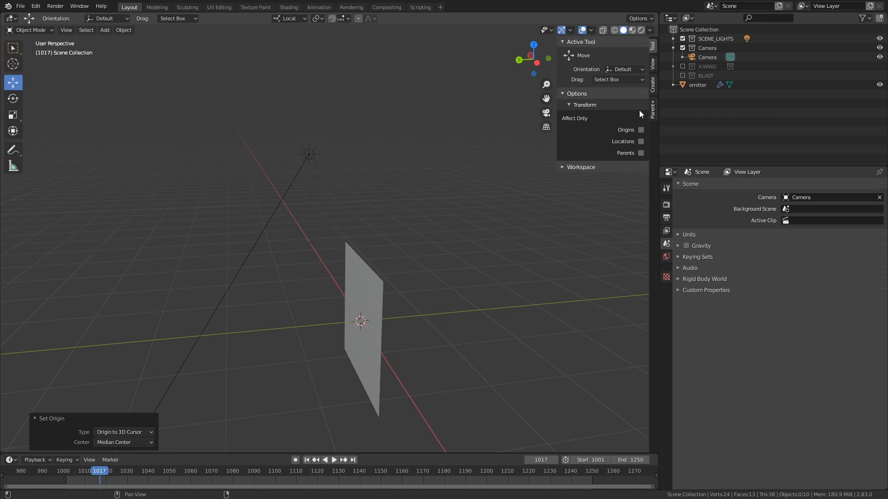
middle_click_drag(355, 443, 402, 412)
left_click(335, 459)
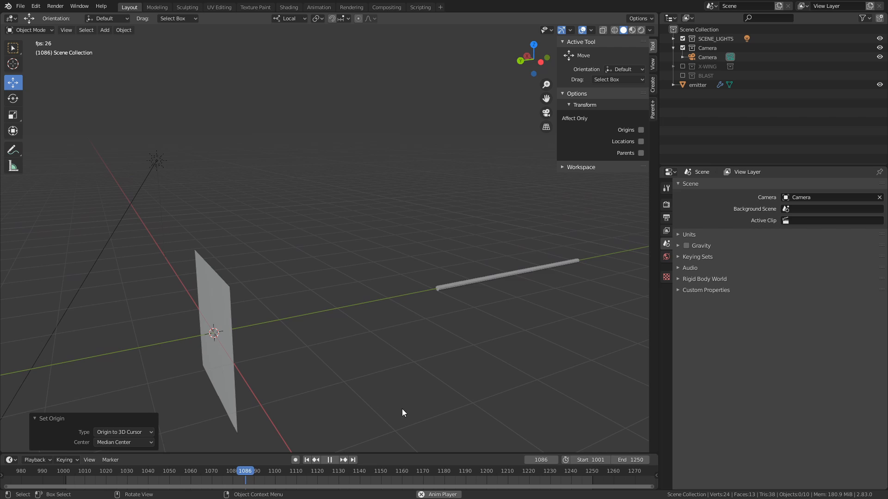
left_click(329, 460)
middle_click_drag(409, 357, 445, 341)
left_click(306, 459)
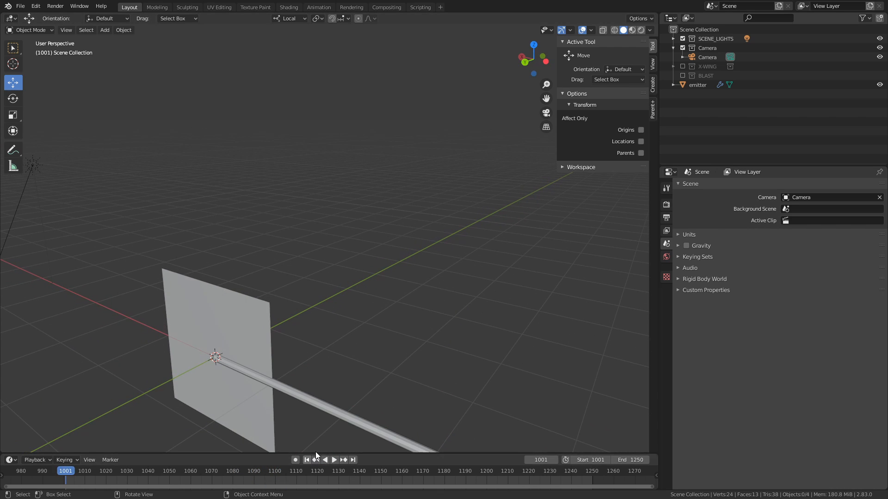
Rotate the emitter 51.6° around its local Y axis and play the animation to check the direction of the emitted cylinders
left_click(704, 84)
key("shift+space")
key("r")
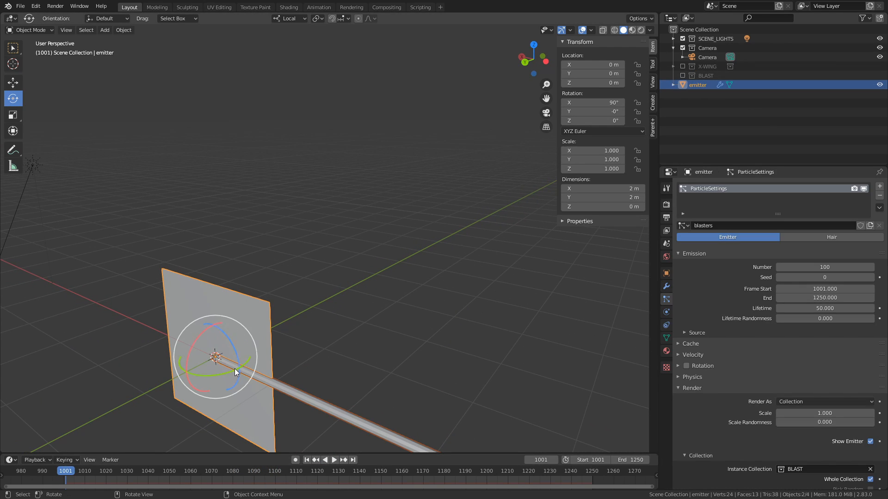
left_click_drag(226, 373, 254, 366)
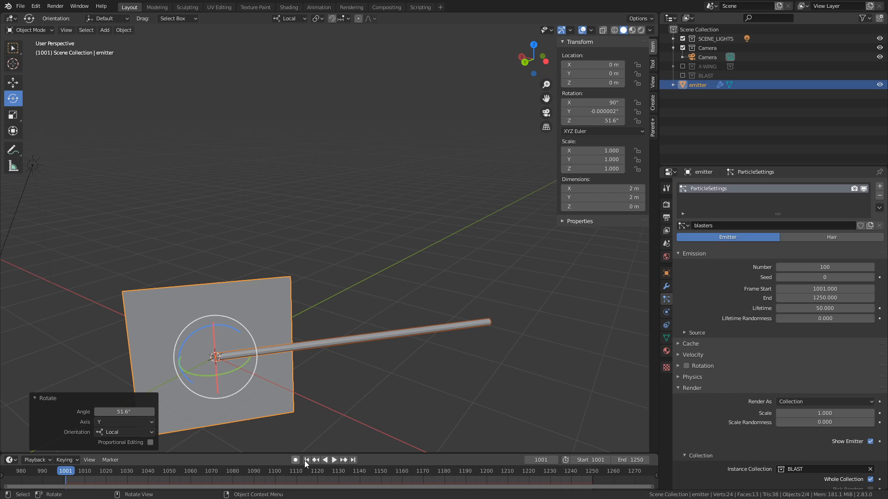
left_click(333, 459)
middle_click_drag(298, 296, 245, 306)
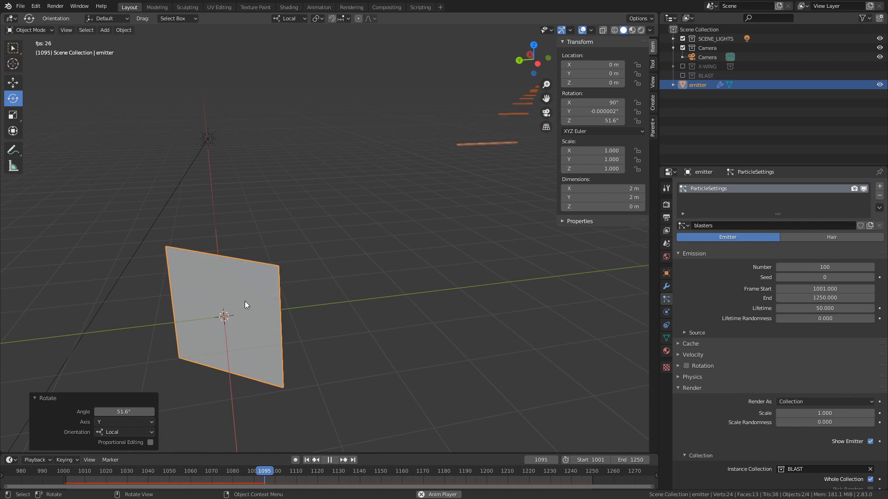
left_click(329, 459)
left_click(306, 459)
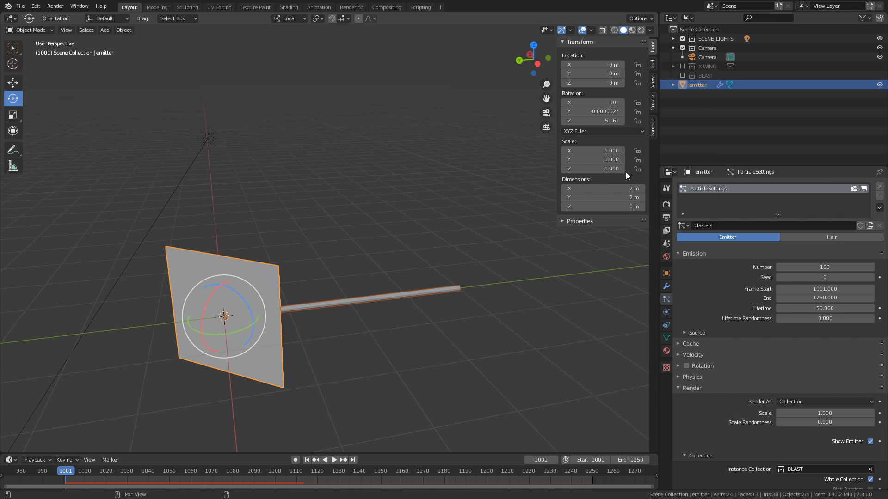
Reset the emitter's Z rotation to 0°
left_click(611, 120)
type("0")
key("Return")
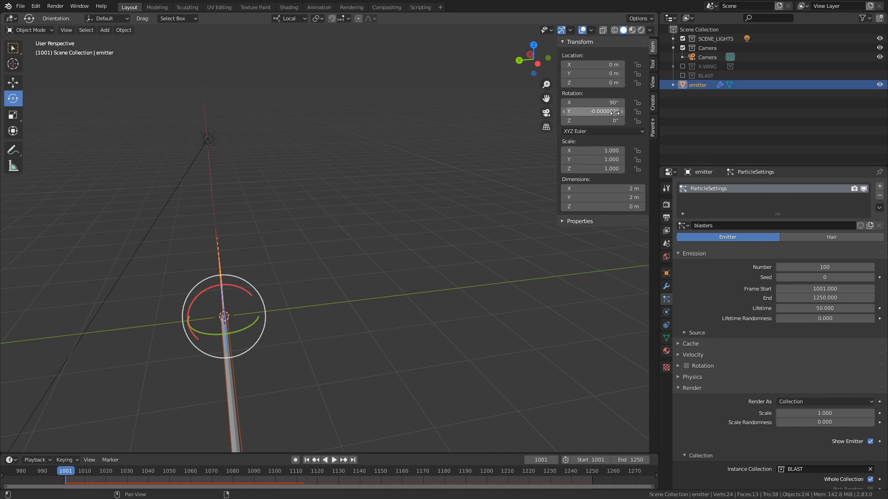
Enable Rotation for the emitter's blasters particles and expand its settings
middle_click_drag(351, 282, 268, 269)
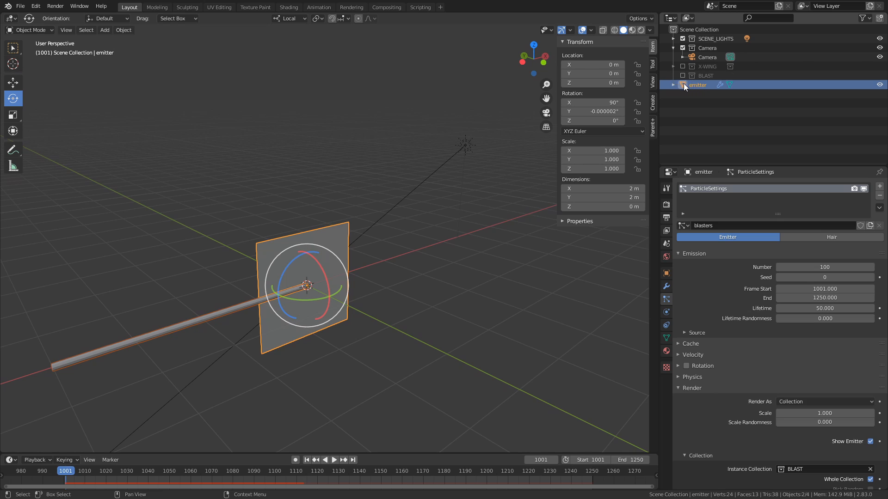
scroll(694, 324, "down", 4)
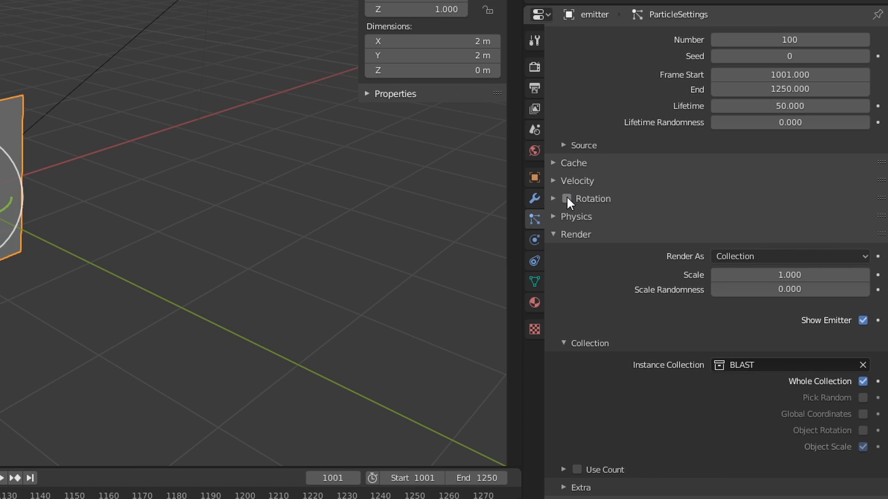
left_click(568, 199)
left_click(553, 198)
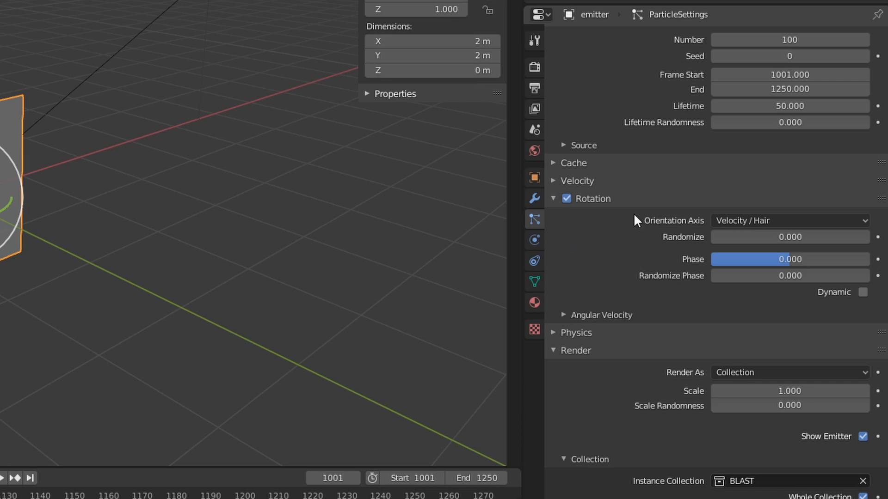
Play the animation and examine the emitted cylinders' orientation relative to their travel direction from different angles
left_click(0, 479)
left_click(0, 478)
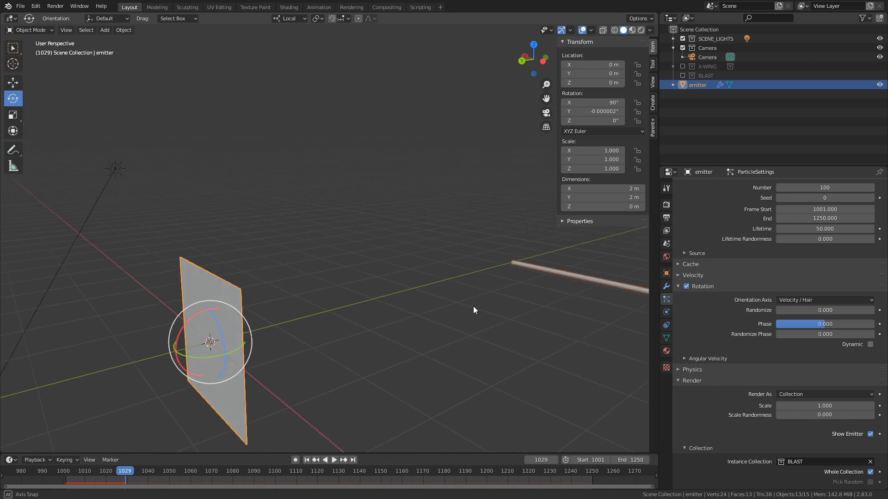
middle_click_drag(473, 307, 235, 411)
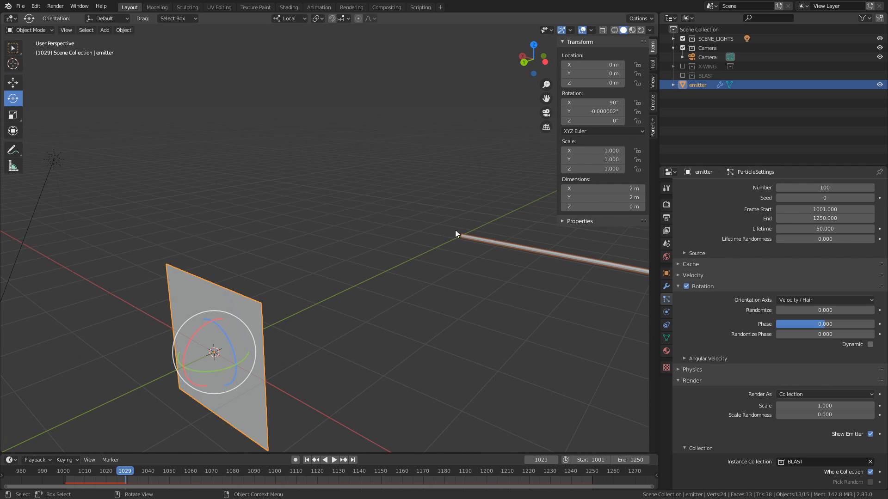
left_click(307, 459)
key("space")
middle_click_drag(377, 348, 405, 362)
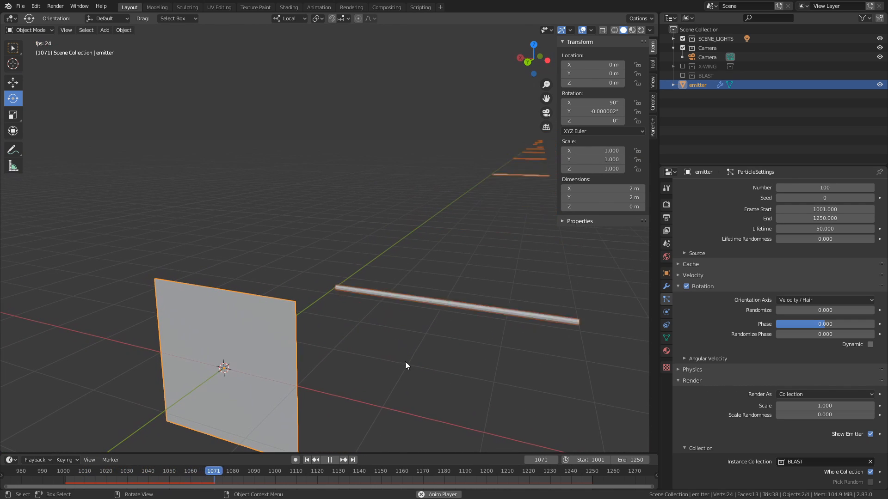
key("space")
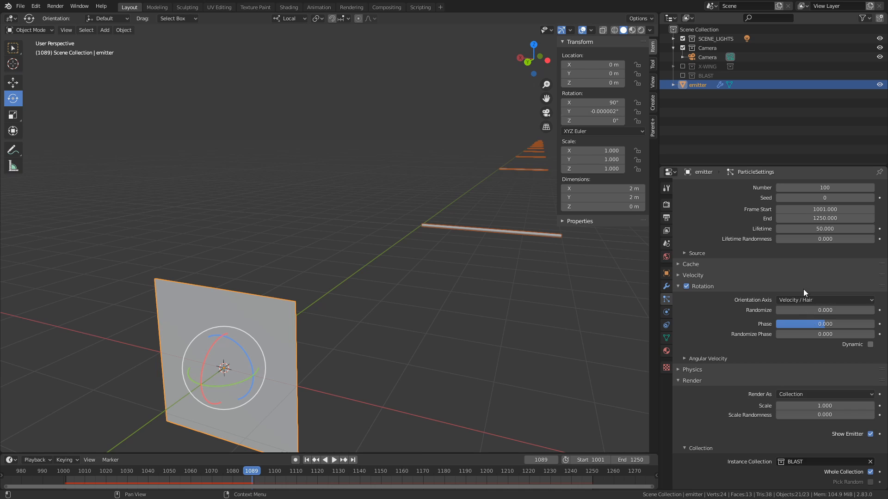
Include the BLAST collection in the view layer again and select its Cylinder object
scroll(793, 302, "up", 2)
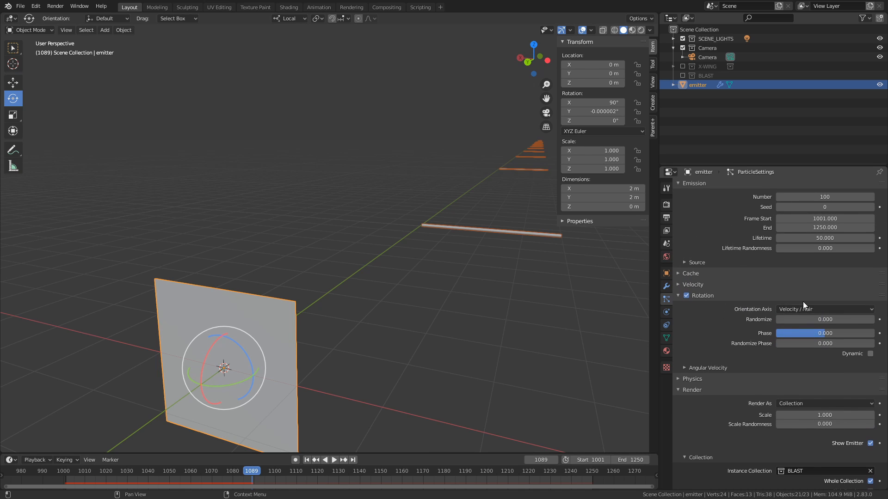
left_click(673, 85)
left_click(673, 85)
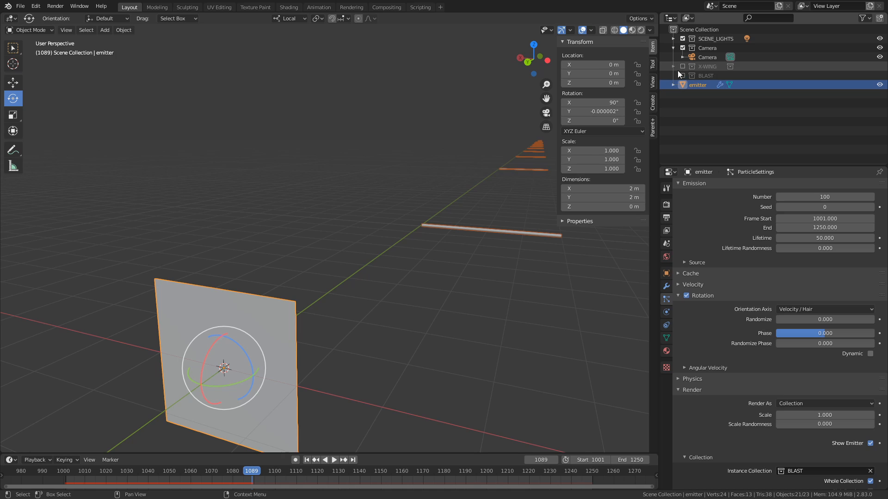
left_click(683, 75)
left_click(690, 85)
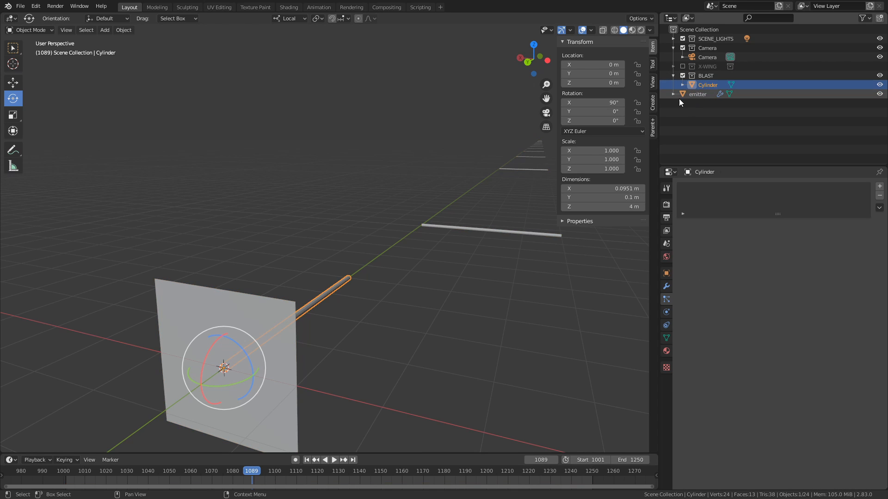
Try a 90° Y rotation on the Cylinder and return it to 0°
left_click(607, 111)
type("9")
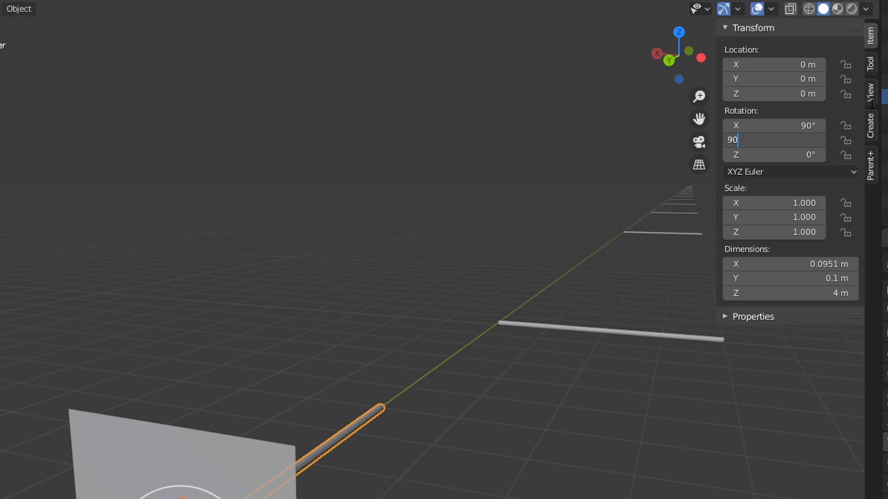
key("Return")
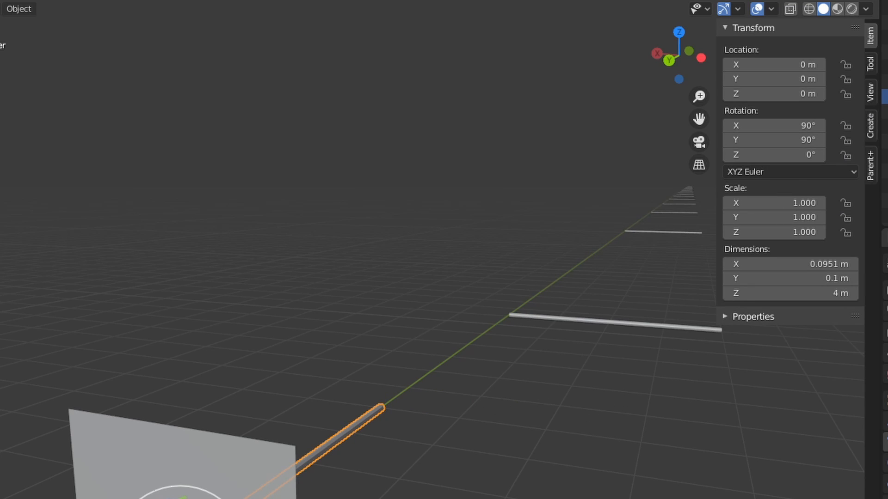
left_click(786, 140)
type("0")
key("Return")
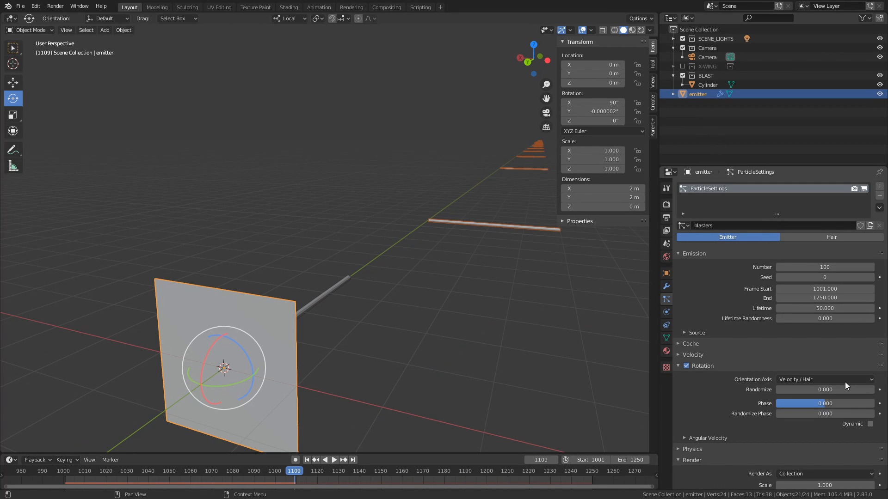
Set the emitter's particle rotation Orientation Axis to Normal-Tangent and play the animation from the first frame
left_click(803, 379)
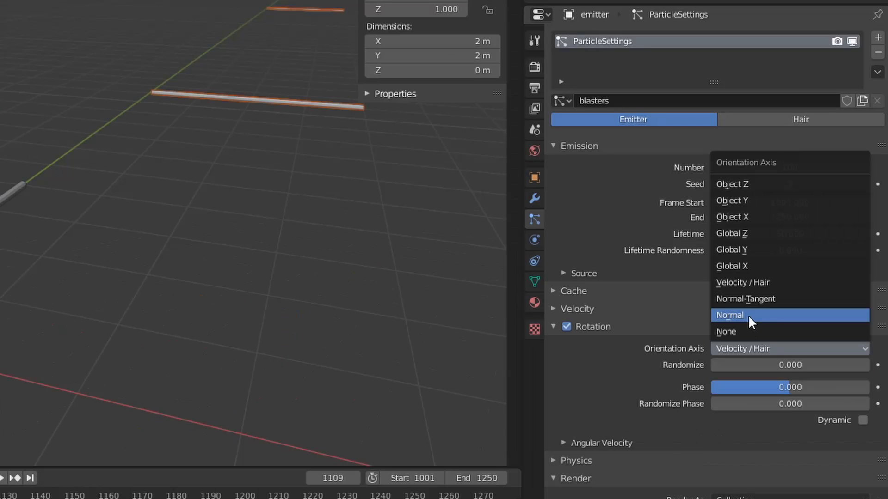
left_click(798, 348)
key("shift+Left")
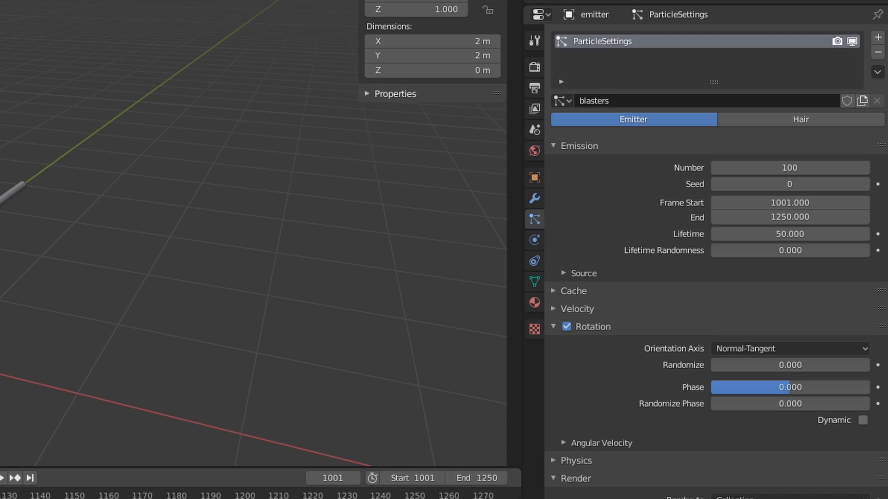
left_click(2, 479)
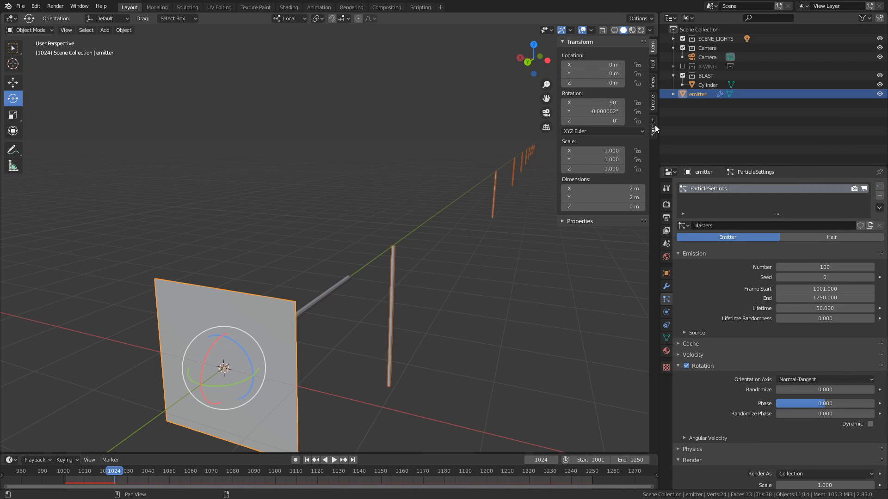
Set the BLAST Cylinder's Y rotation to 90° and replay the animation from the start
left_click(689, 83)
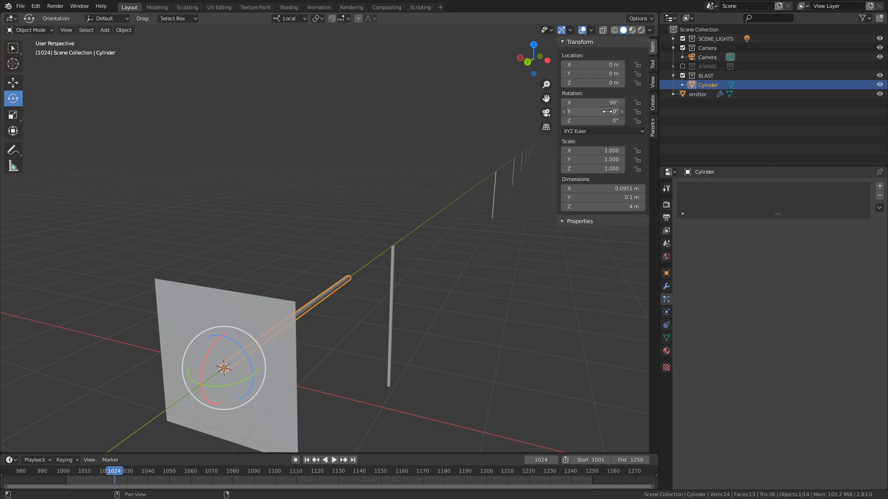
type("90")
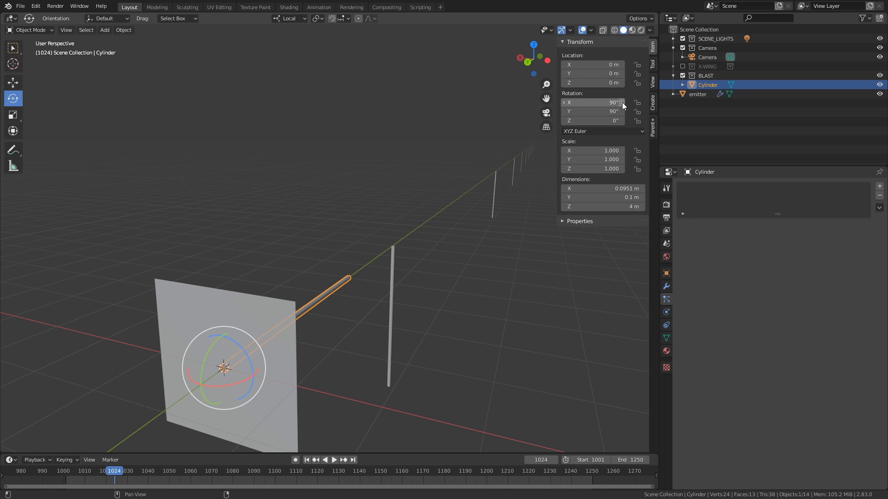
key("Return")
left_click(307, 460)
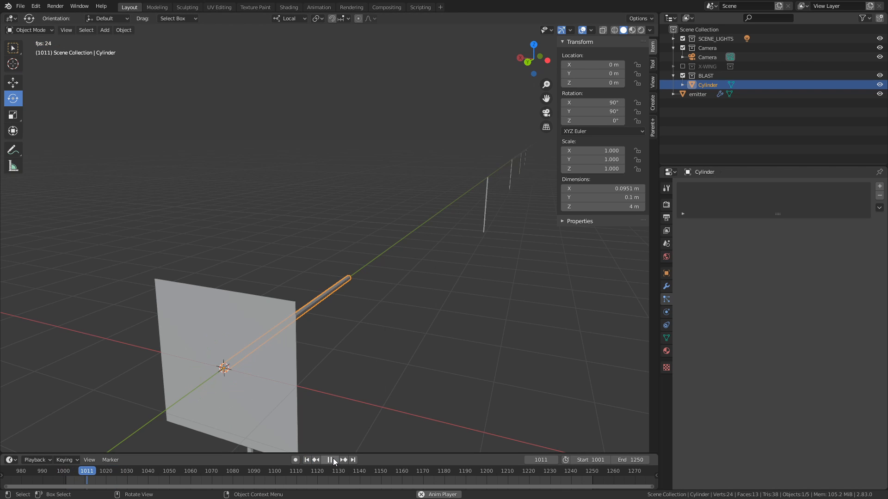
Set the Cylinder's Z rotation to 90° and play the animation to check the bolts' alignment with their travel direction
left_click(610, 118)
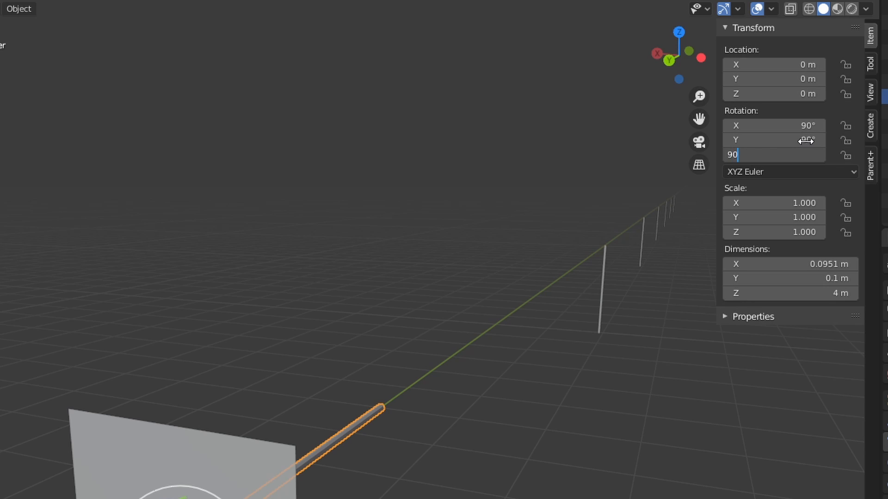
type("90")
key("Return")
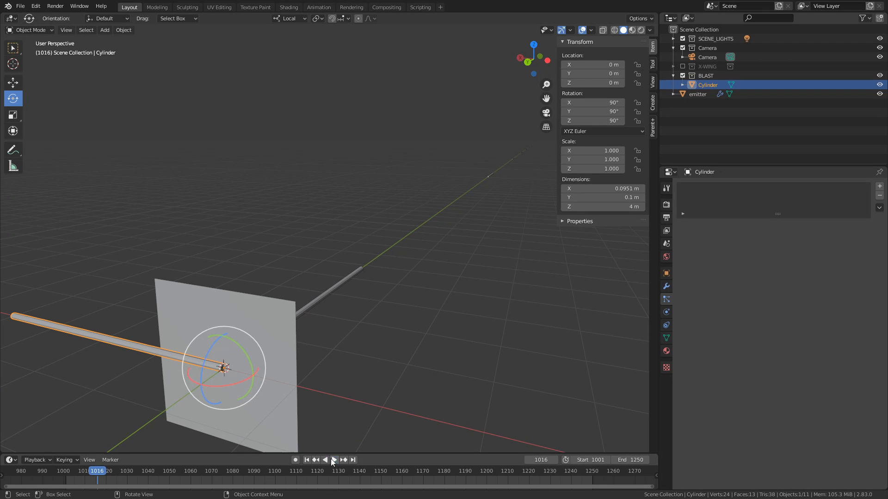
left_click(332, 459)
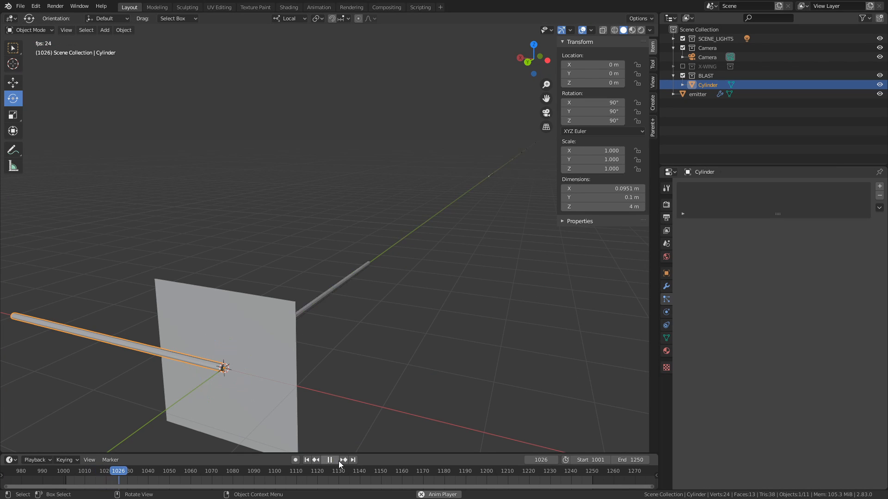
middle_click_drag(437, 238, 384, 335)
left_click(329, 460)
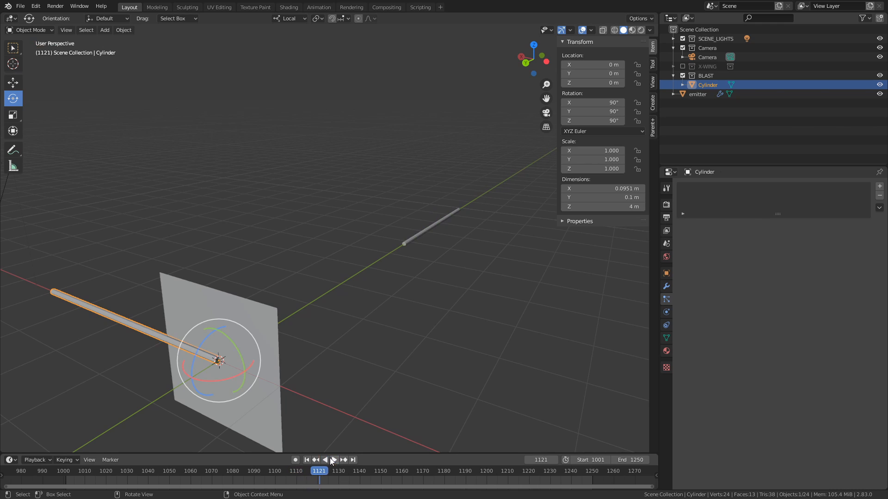
Exclude the BLAST collection, rotate the emitter 37.1° around its local Y axis and play the animation to test the bolts' orientation
left_click(696, 94)
left_click(683, 76)
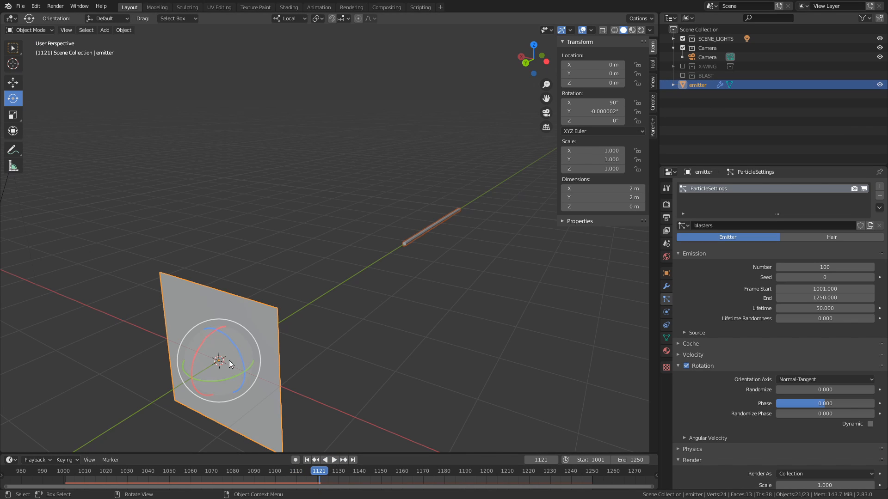
left_click_drag(223, 381, 250, 369)
left_click(334, 459)
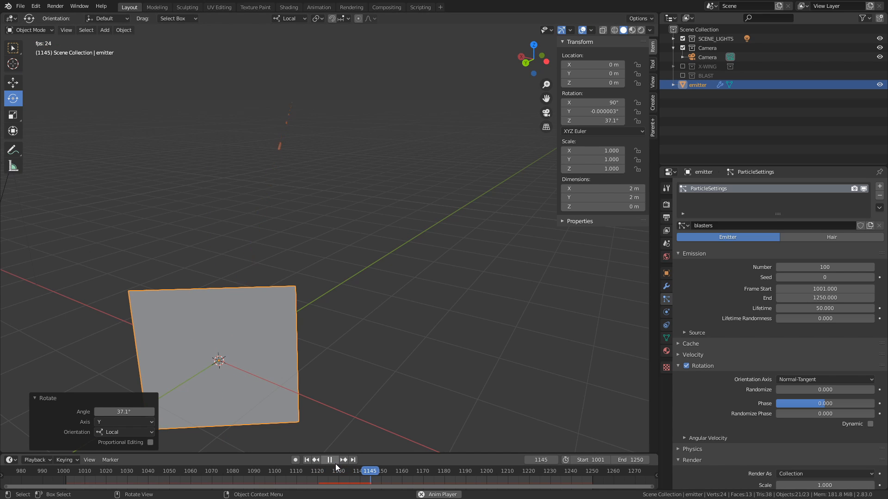
left_click(329, 461)
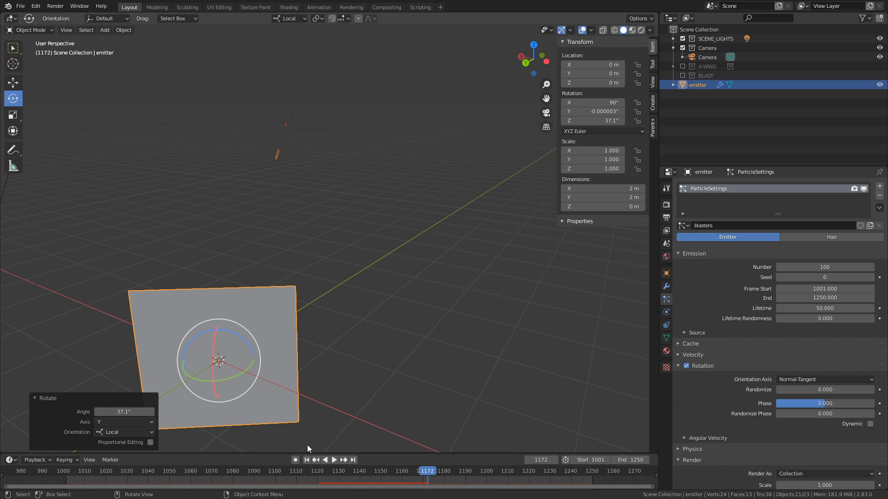
Reset the emitter's Z rotation to 0° and deselect it
left_click(597, 118)
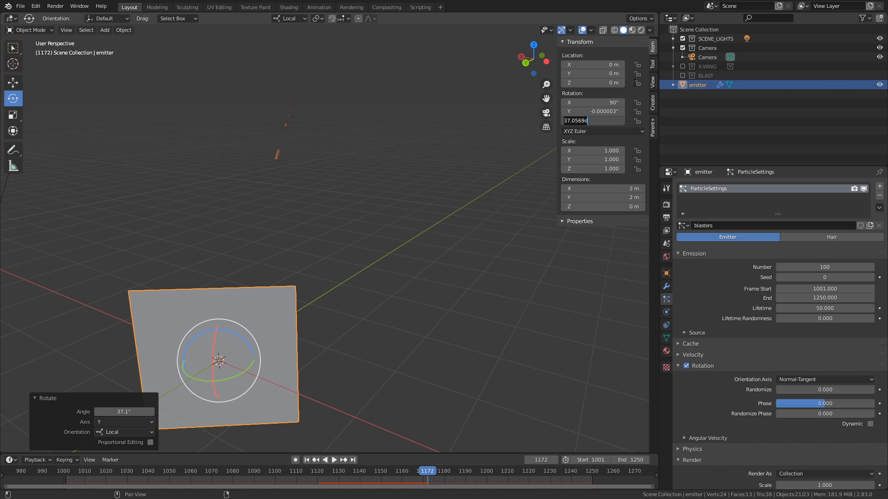
type("0")
key("Return")
left_click(747, 131)
middle_click_drag(439, 273, 374, 291)
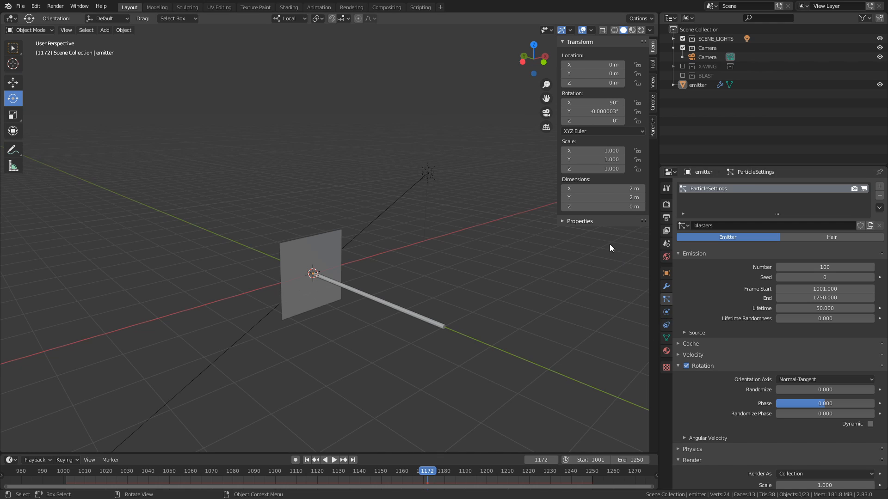
Include the BLAST collection again and give its Cylinder a new material with an Emission surface
left_click(666, 352)
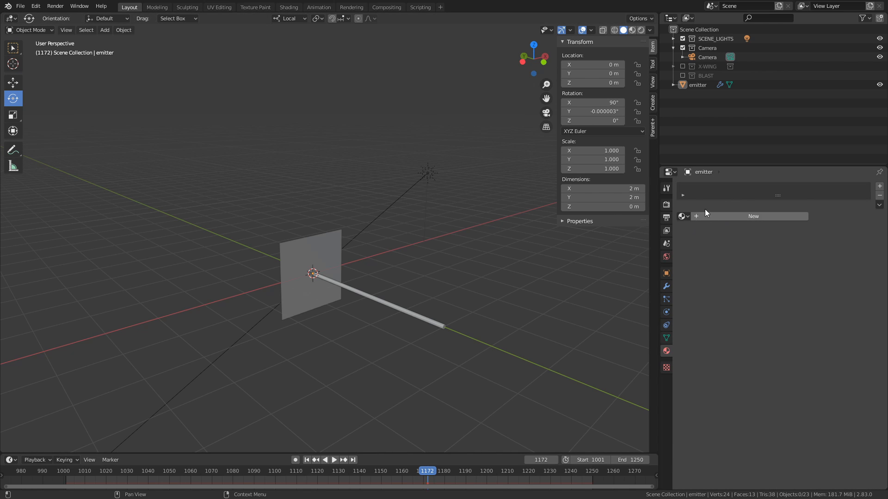
left_click(682, 76)
left_click(689, 85)
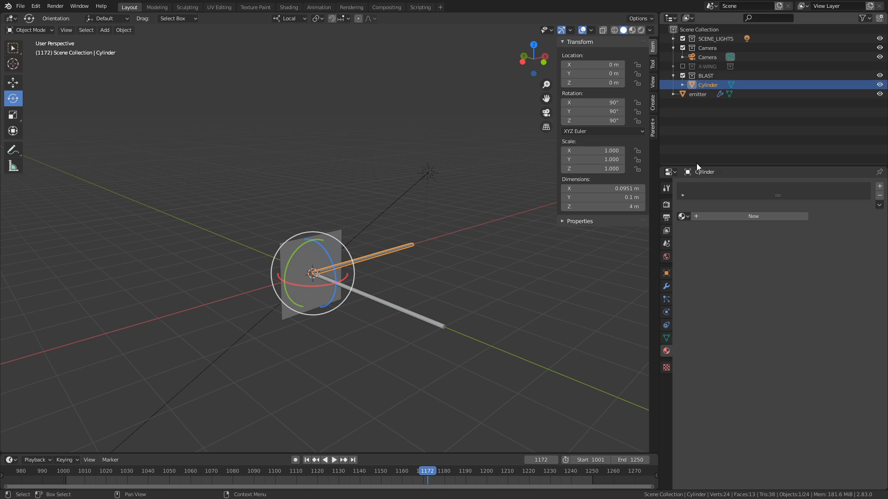
left_click(728, 216)
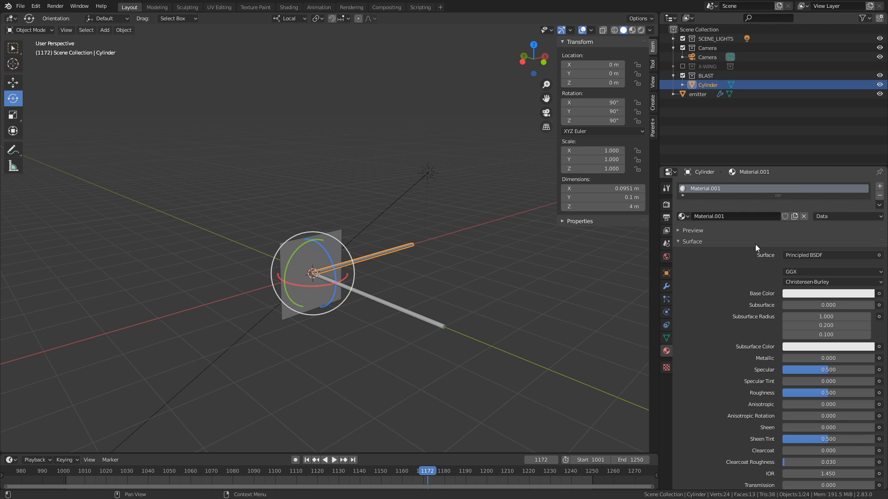
left_click(816, 256)
left_click(726, 253)
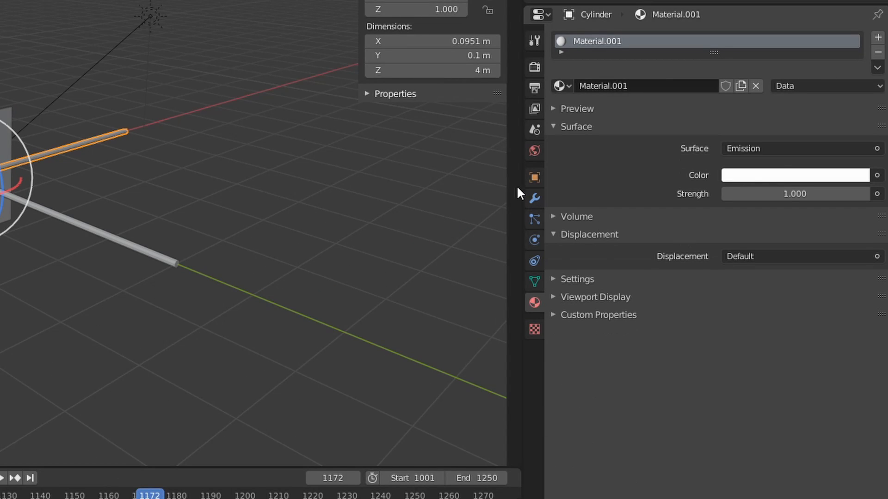
Set the Cylinder material's emission color to a bright red with saturation 0.813 and its strength to 50
left_click(789, 175)
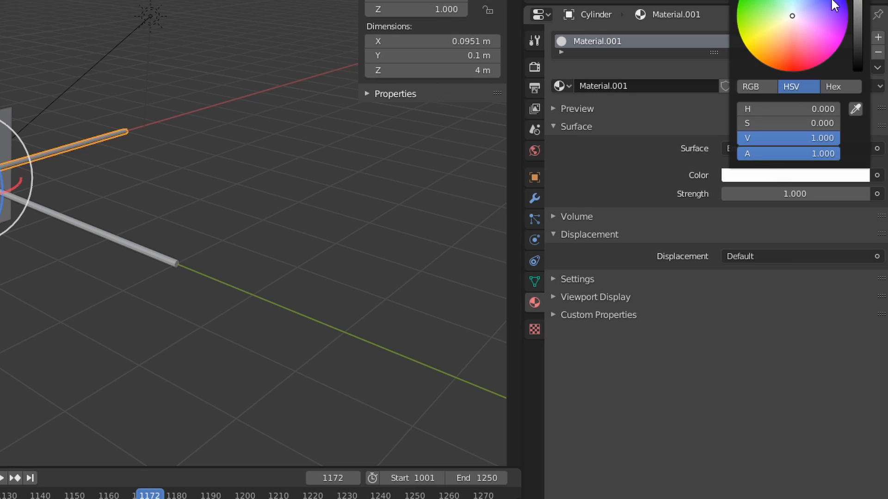
left_click_drag(794, 46, 793, 66)
left_click_drag(827, 203, 826, 202)
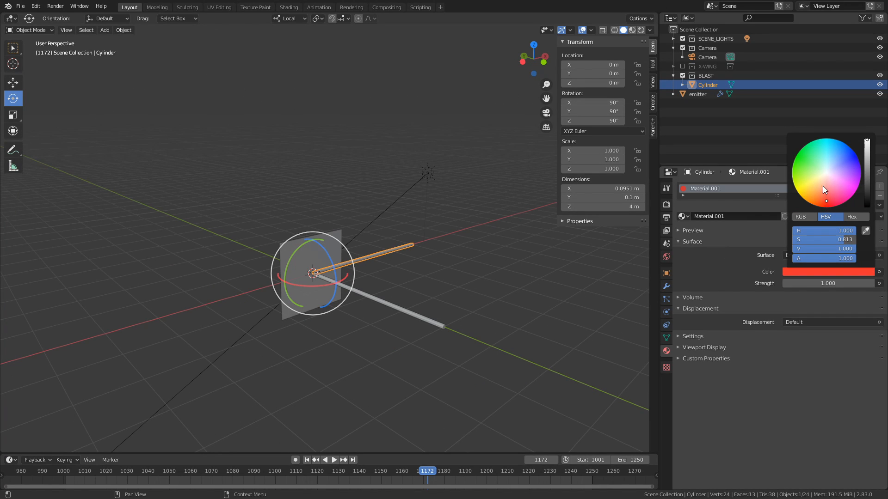
left_click(810, 282)
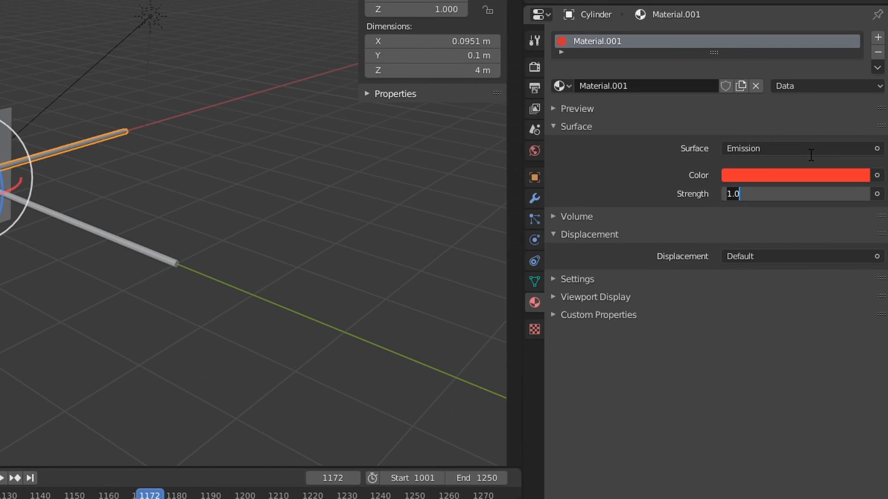
type("50")
key("Return")
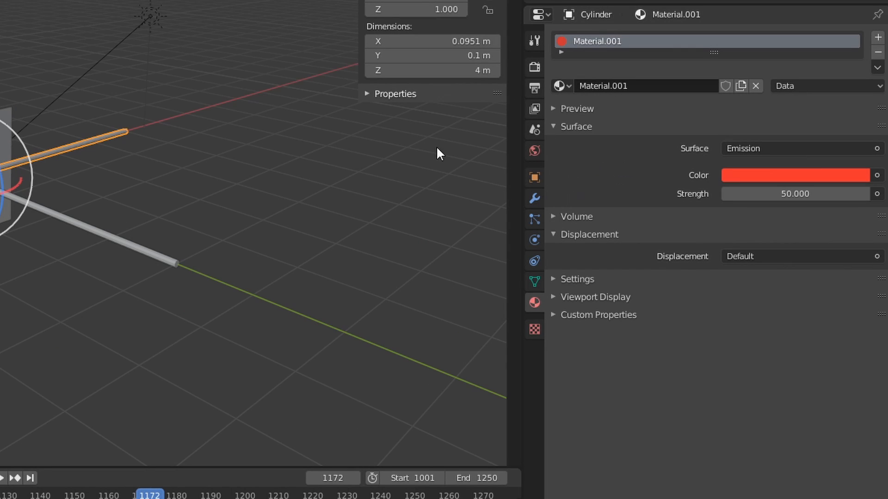
Show the viewport in Material Preview shading and switch the render engine to Eevee with Bloom enabled
left_click(632, 30)
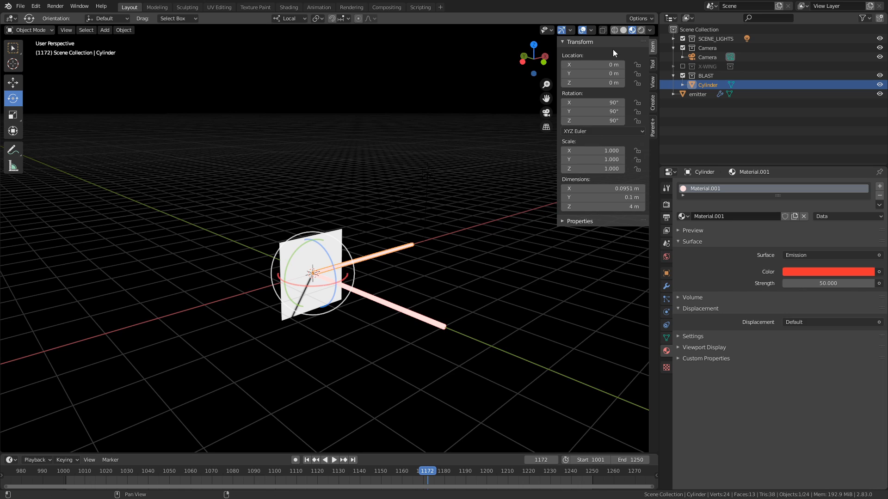
left_click(663, 205)
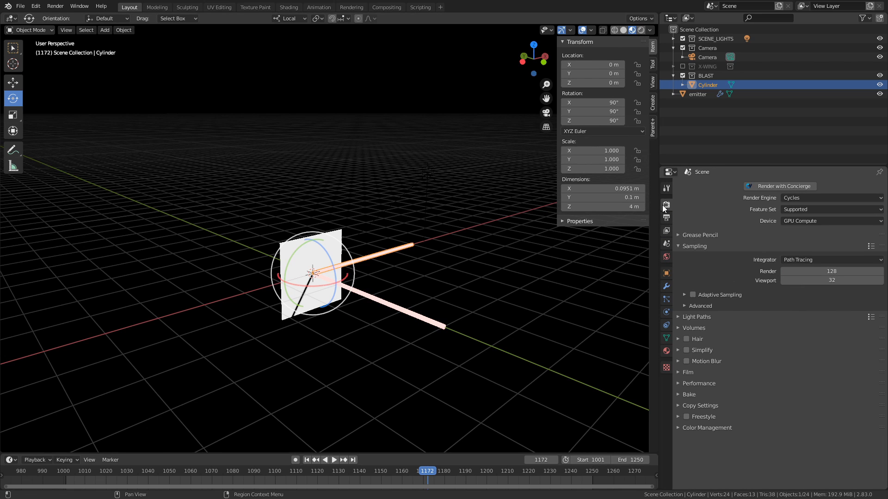
left_click(820, 200)
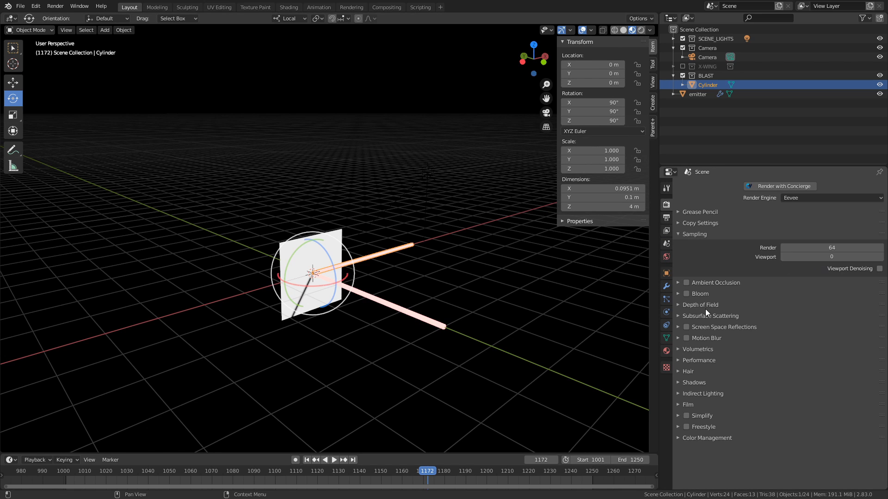
left_click(686, 293)
middle_click_drag(410, 303, 326, 286)
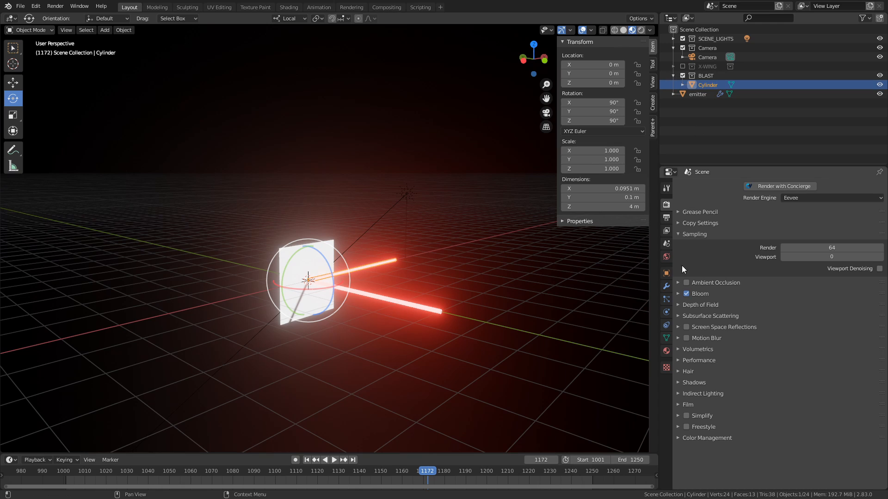
Set the Cylinder material's emission strength to 20
left_click(666, 350)
left_click(828, 309)
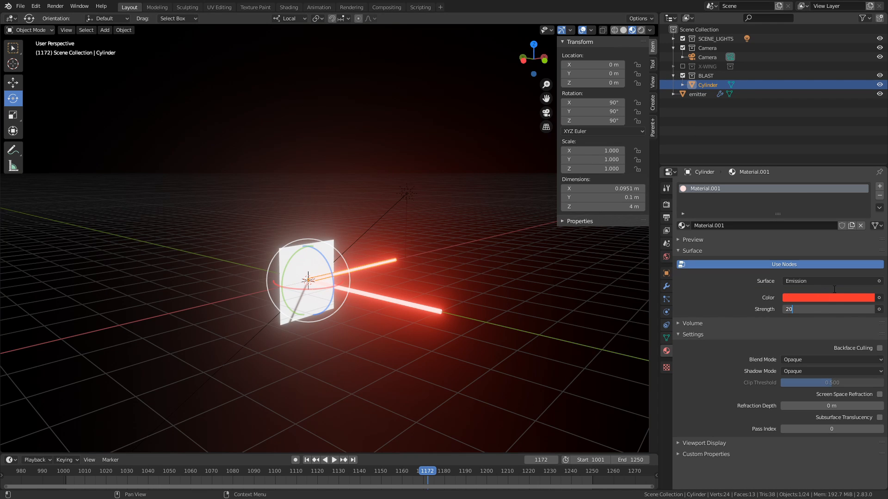
key("Return")
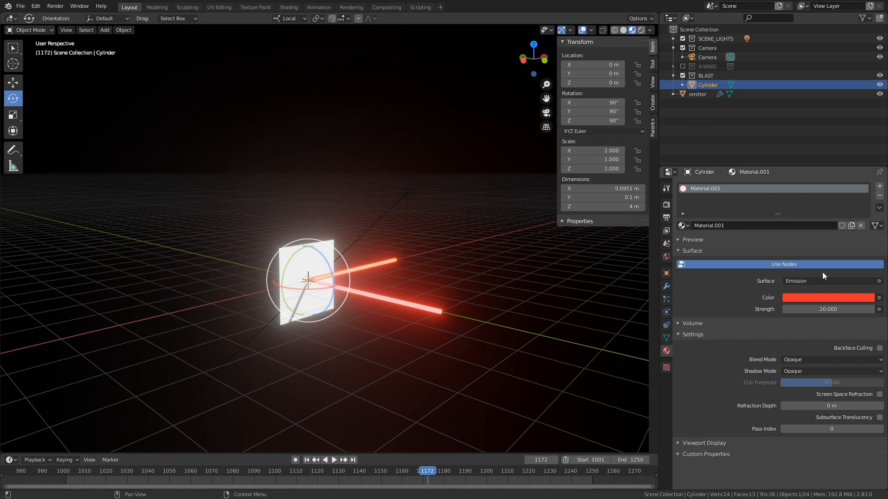
Set the emission strength of the Cylinder's material to 30 and inspect the glow around the bolts
left_click(828, 309)
type("30")
key("Return")
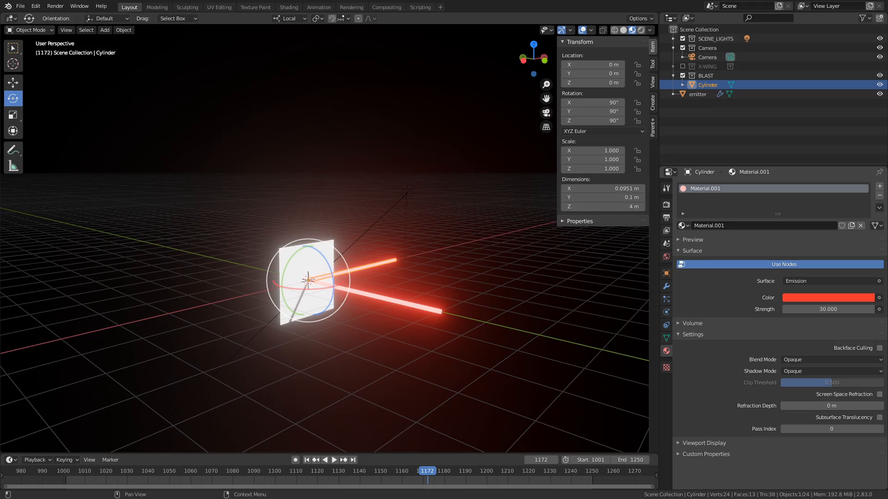
middle_click_drag(499, 259, 406, 284)
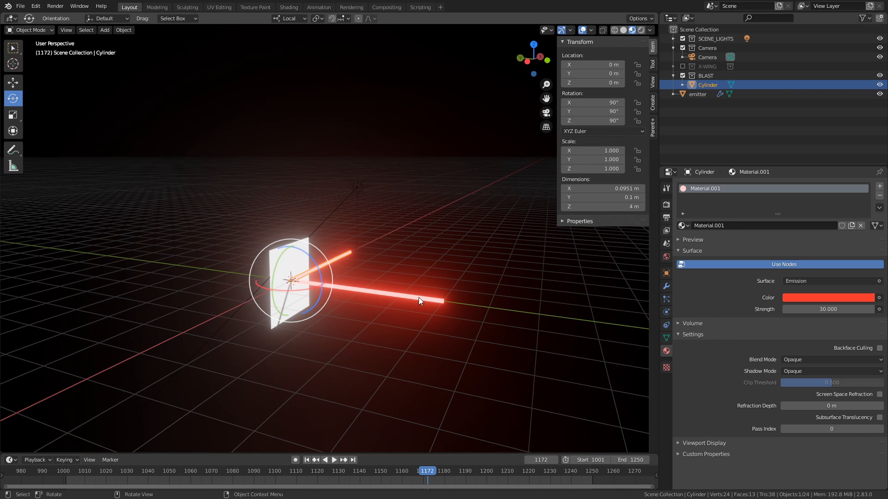
middle_click_drag(445, 308, 417, 291)
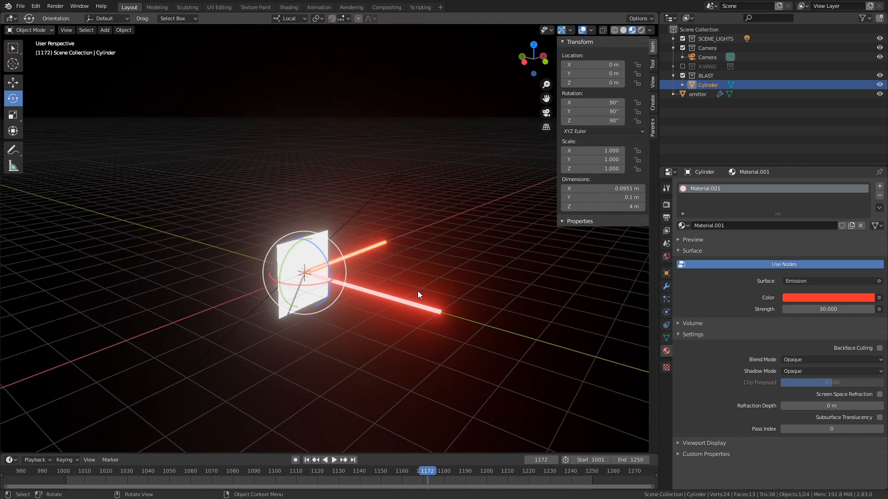
Exclude the BLAST collection from the view layer and play the animation to preview the glowing bolts
left_click(683, 76)
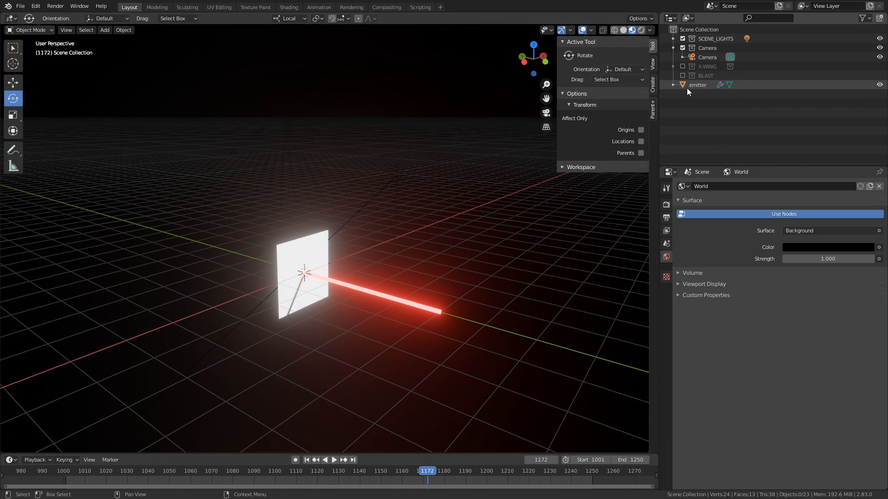
key("space")
mouse_move(433, 306)
middle_mouse_down()
mouse_move(534, 298)
mouse_move(393, 326)
mouse_move(379, 352)
mouse_move(543, 159)
middle_mouse_up()
left_click(330, 460)
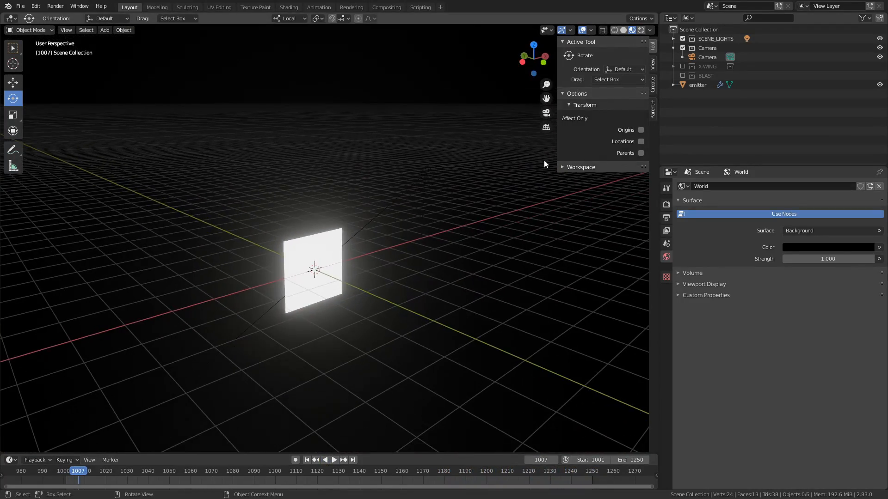
Switch the viewport to Solid shading and save the file
left_click(624, 29)
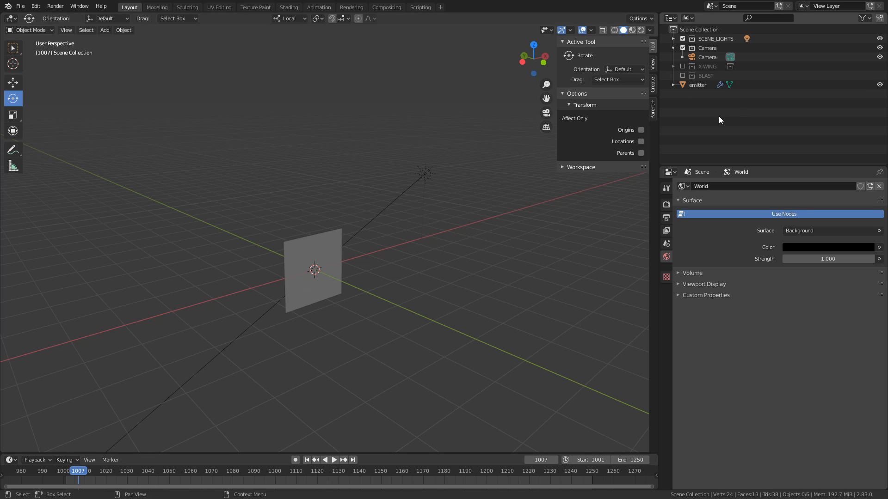
key("ctrl+s")
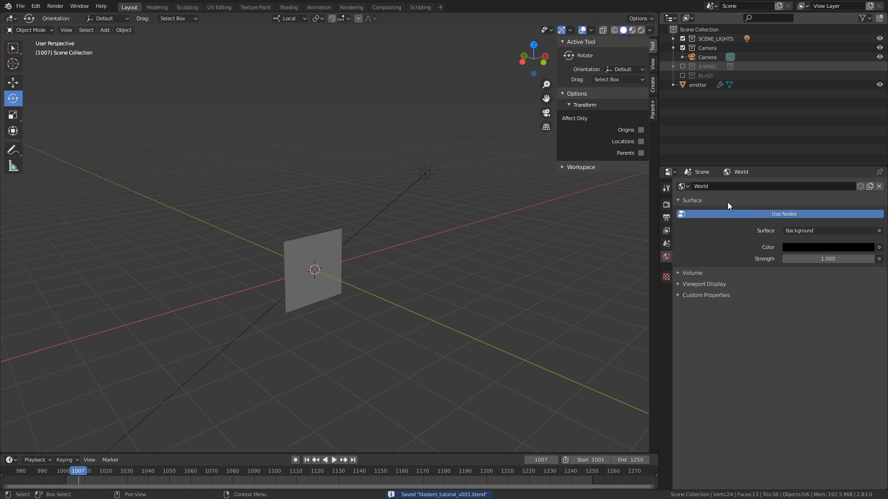
Include the X-WING collection and, in front view, move the emitter about 5.03 m along X and 1.70 m up to the wingtip cannon
key("alt+e")
middle_click_drag(315, 313, 369, 238)
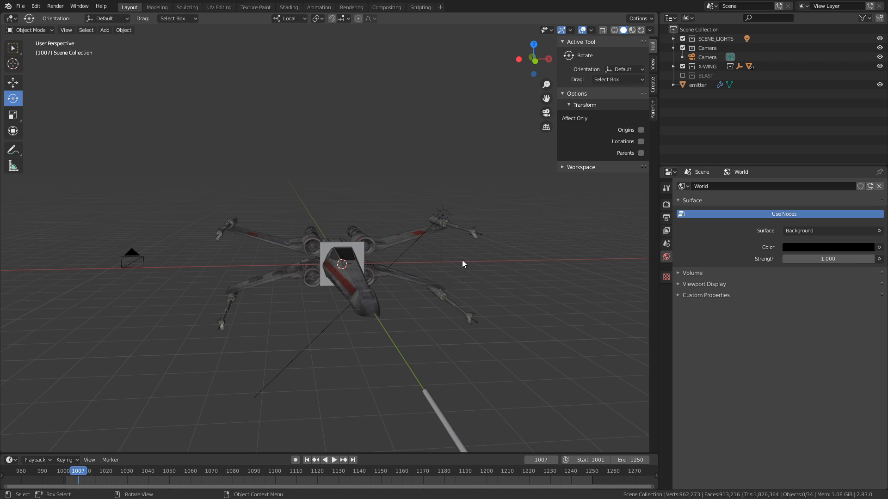
key("KP_1")
left_click(708, 84)
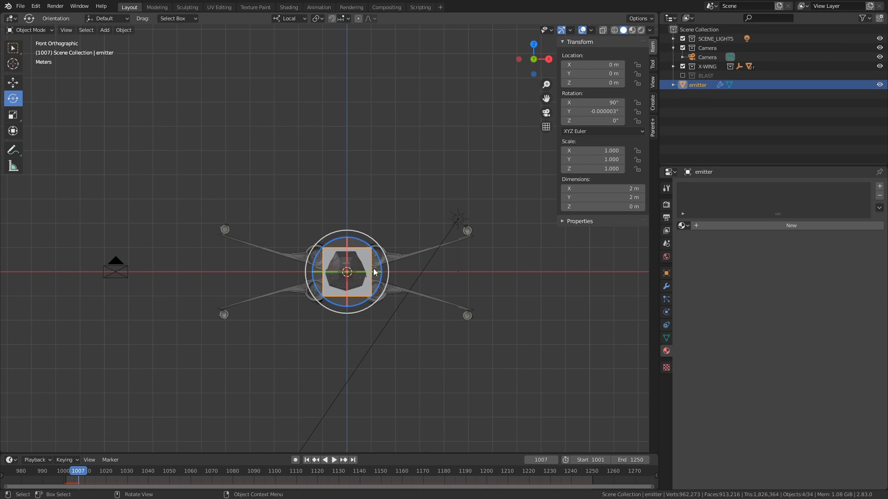
key("shift+space")
key("g")
left_click_drag(386, 272, 507, 272)
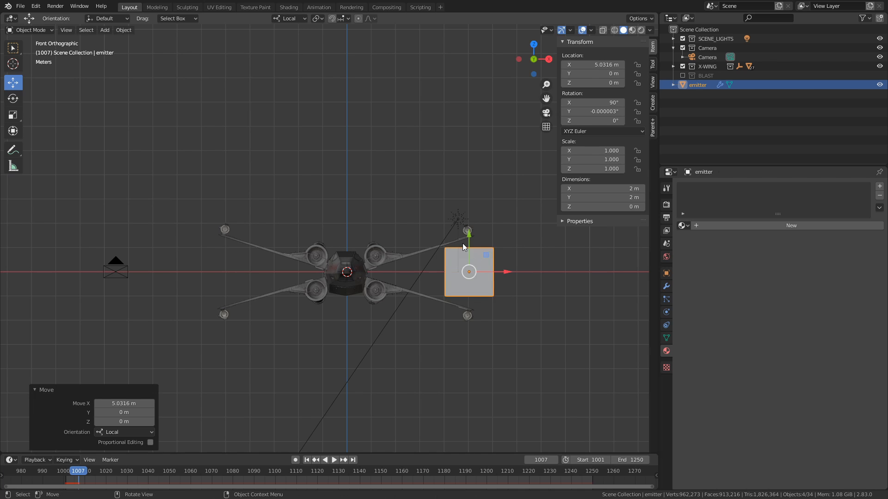
left_click_drag(462, 243, 466, 203)
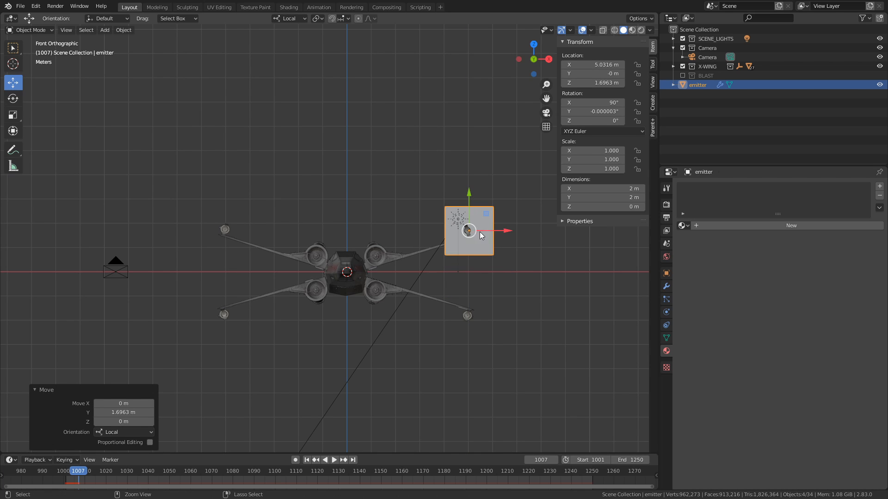
In wireframe shading, fine-align the emitter with the cannon barrel's centre, at about X 4.958 m and Z 1.705 m
middle_click_drag(547, 209, 581, 165, "ctrl")
middle_click_drag(532, 266, 354, 287, "shift")
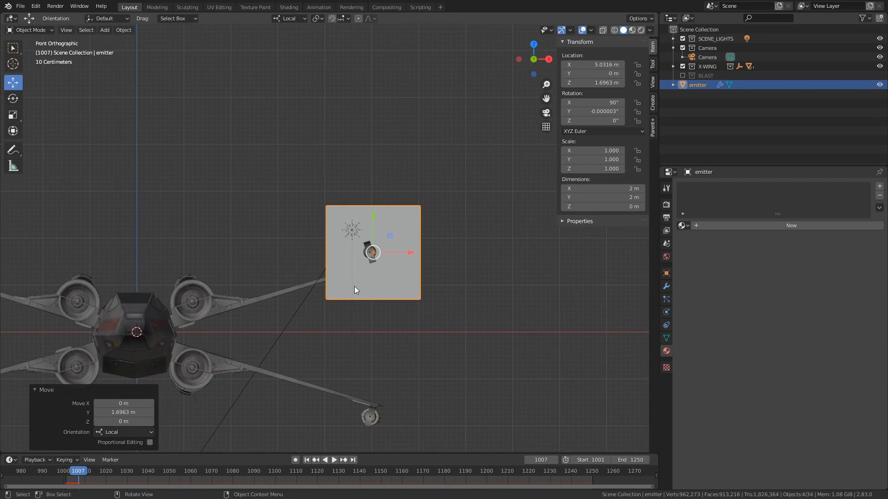
middle_click_drag(455, 248, 501, 152, "ctrl")
middle_click_drag(505, 269, 434, 265, "shift")
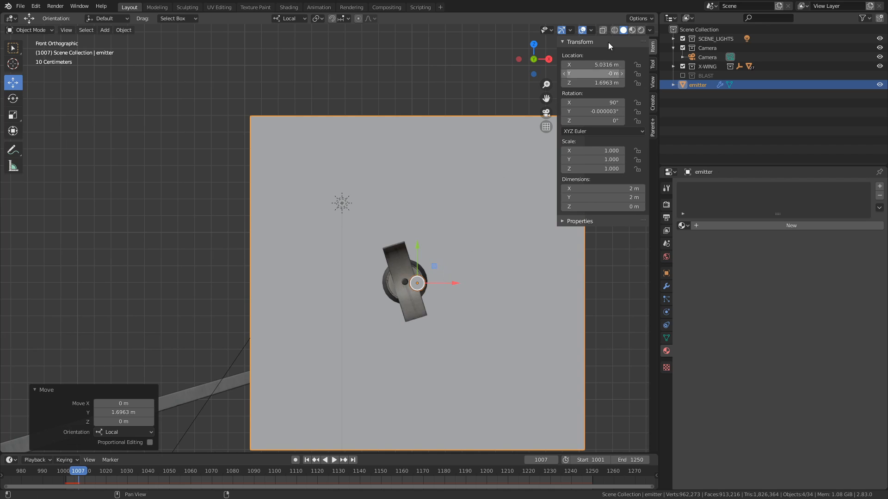
left_click(614, 30)
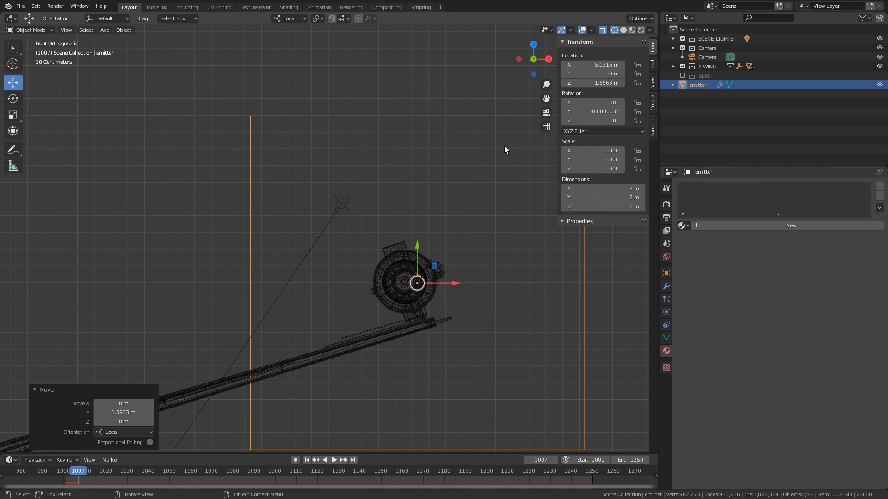
mouse_move(443, 292)
middle_mouse_down("shift")
mouse_move(458, 286)
mouse_move(442, 291)
middle_mouse_up("shift")
middle_click_drag(467, 279, 570, 257, "ctrl")
left_click_drag(564, 329, 520, 329)
left_click_drag(494, 302, 529, 325)
In the emitter's particle render settings, set the scale to 0.34 and turn off Show Emitter
left_click(690, 84)
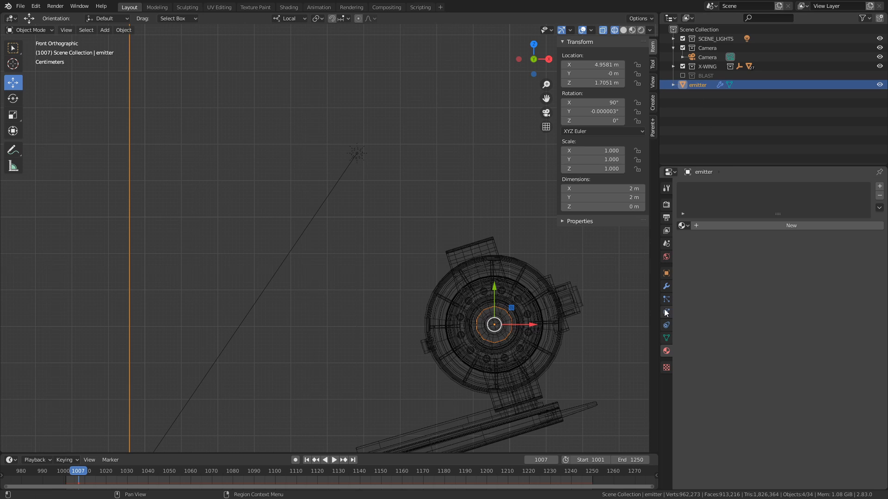
left_click(666, 300)
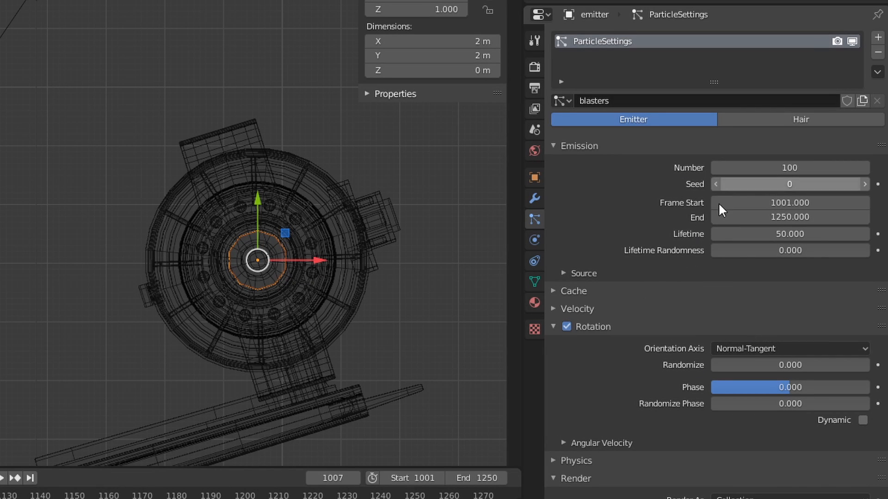
left_click(553, 326)
scroll(707, 323, "down", 8)
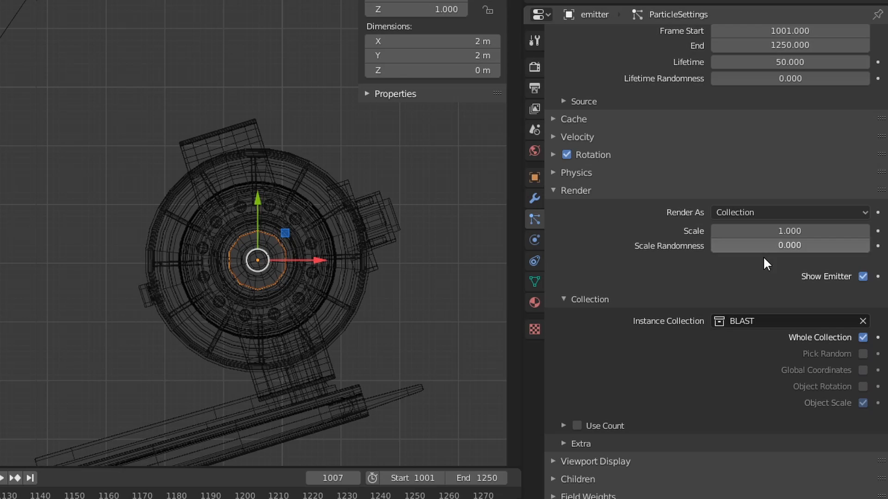
left_click(804, 230)
type("0.5")
key("Return")
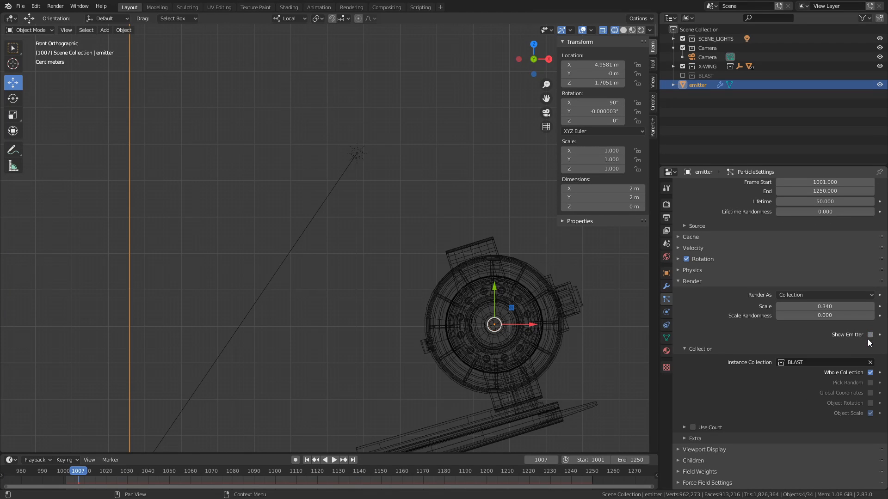
left_click(862, 277)
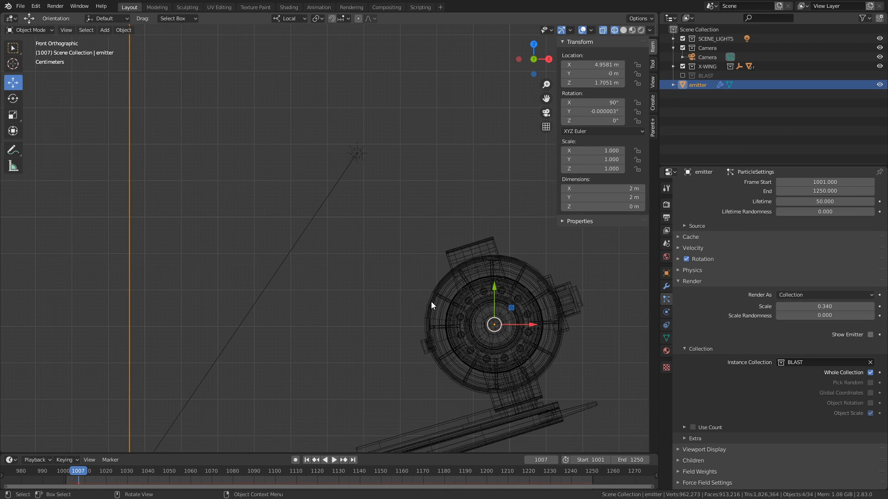
Move the emitter about 2.6 m along its local Z axis to the cannon's muzzle and set the particle render scale to 0.25
middle_click_drag(432, 303, 268, 245)
key("g")
key("z")
key("z")
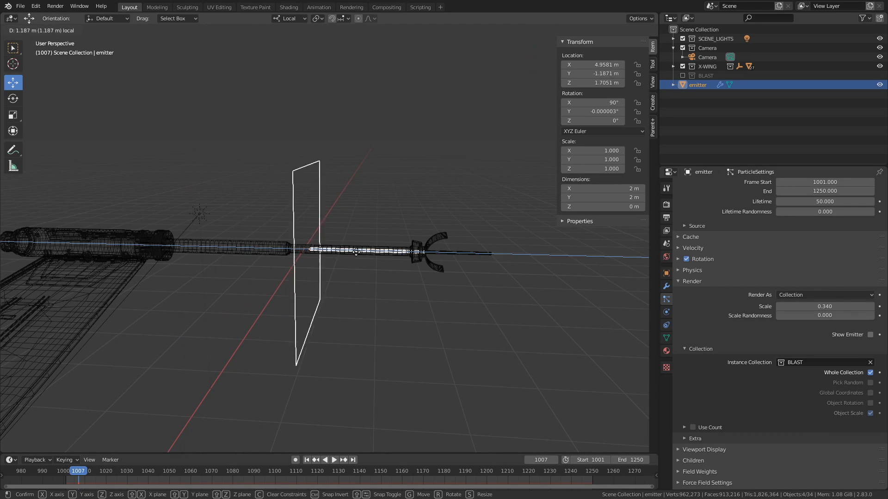
left_click(461, 262)
middle_click_drag(461, 263, 425, 238)
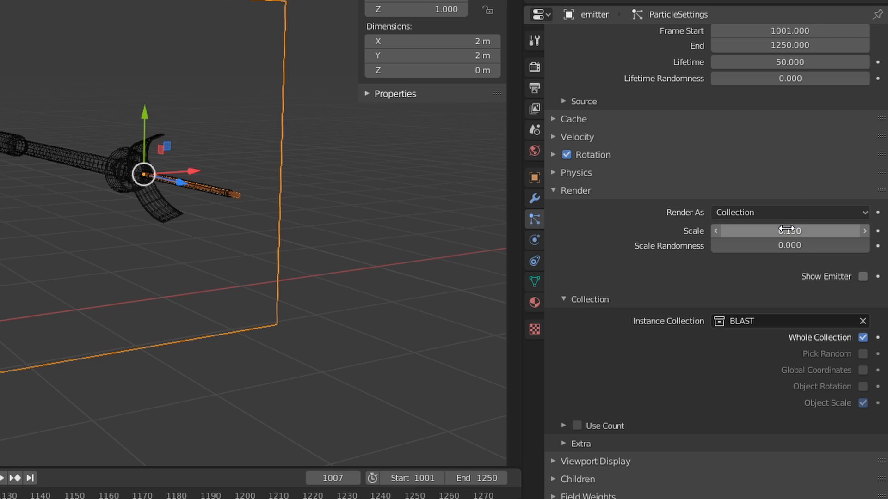
left_click_drag(786, 230, 789, 230)
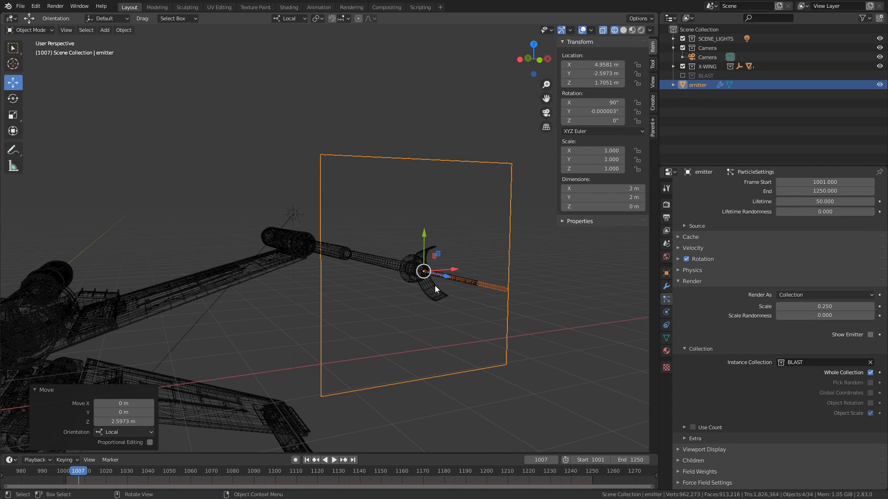
middle_click_drag(435, 285, 460, 287)
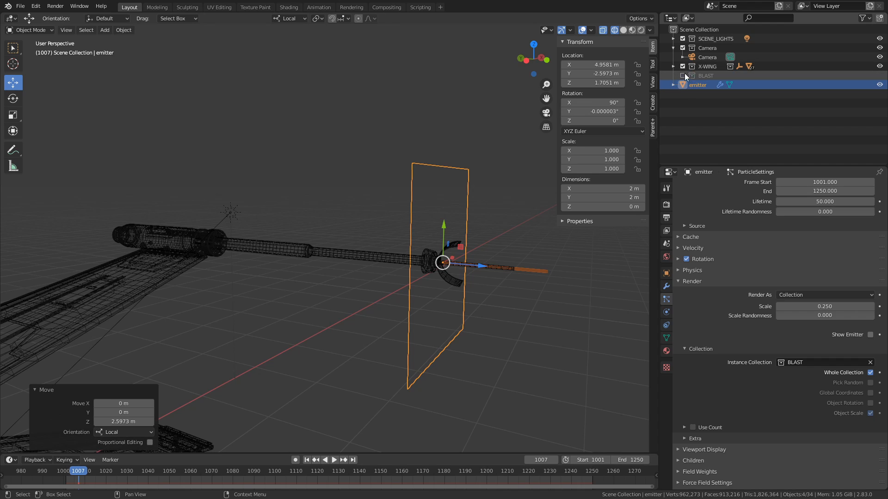
Include the BLAST collection again and stretch its Cylinder along local Z to a scale of about 2.79
left_click(682, 75)
left_click(705, 85)
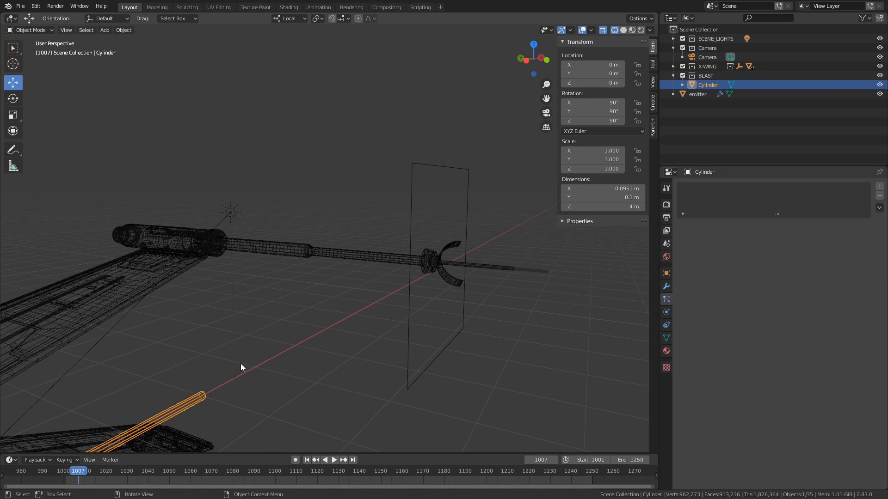
middle_click_drag(410, 313, 59, 492, "ctrl")
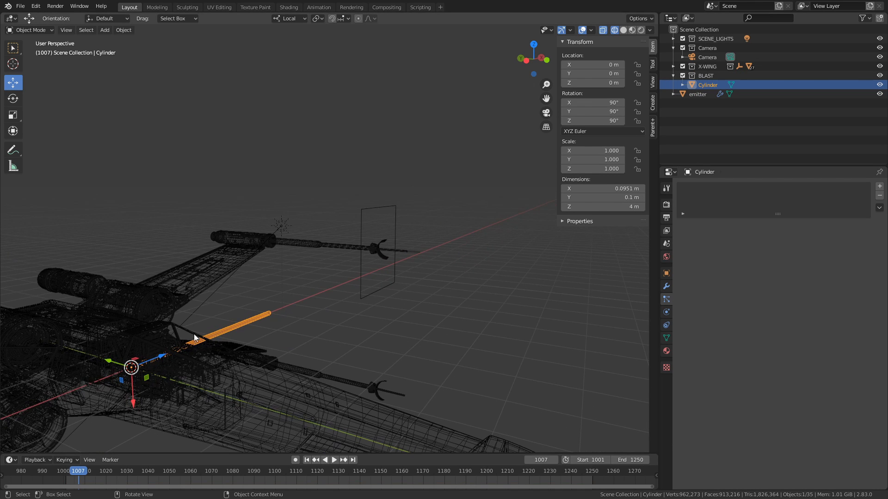
key("shift+space")
key("s")
left_click_drag(165, 358, 178, 354)
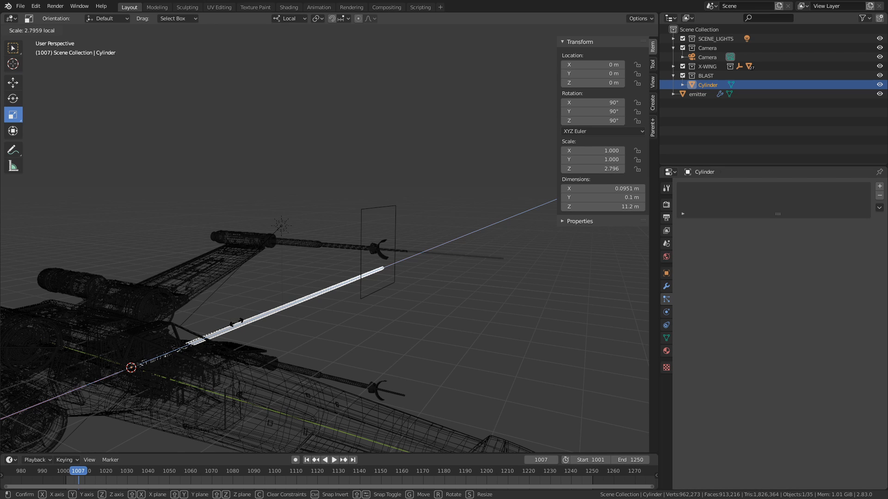
left_click_drag(239, 320, 231, 325)
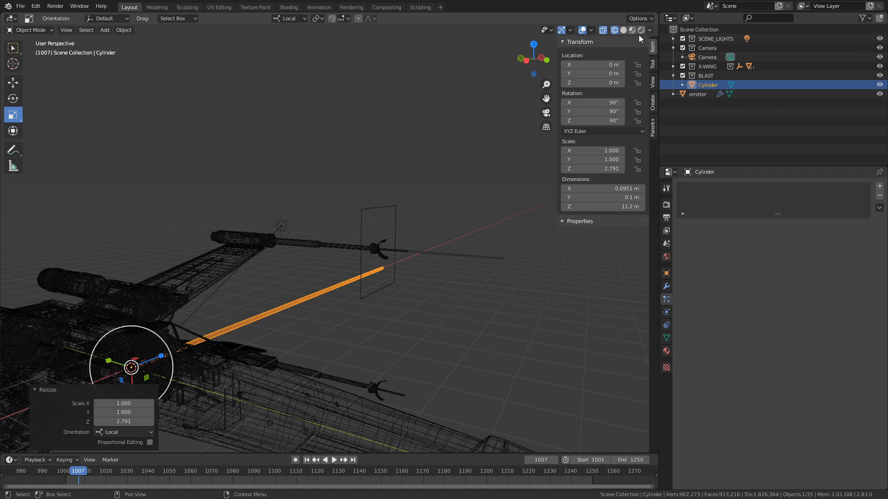
Return the viewport to Solid shading and play the animation to check the longer bolts leaving the cannon
left_click(623, 30)
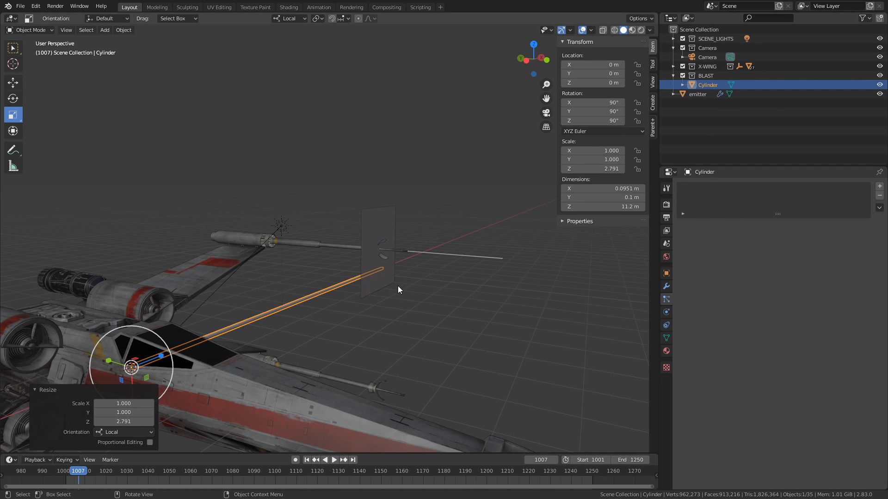
mouse_move(398, 290)
middle_mouse_down()
mouse_move(329, 295)
mouse_move(416, 286)
mouse_move(407, 296)
middle_mouse_up()
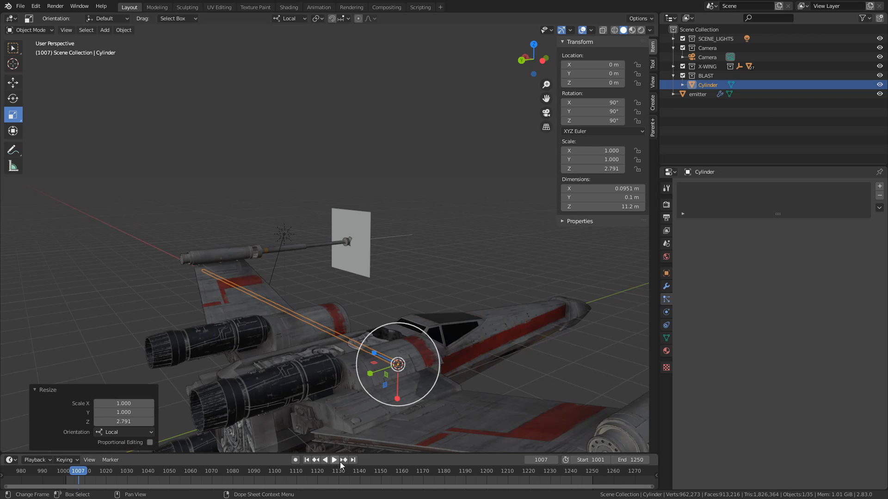
left_click(335, 460)
middle_click_drag(342, 379, 223, 275)
left_click(331, 461)
middle_click_drag(348, 280, 374, 284)
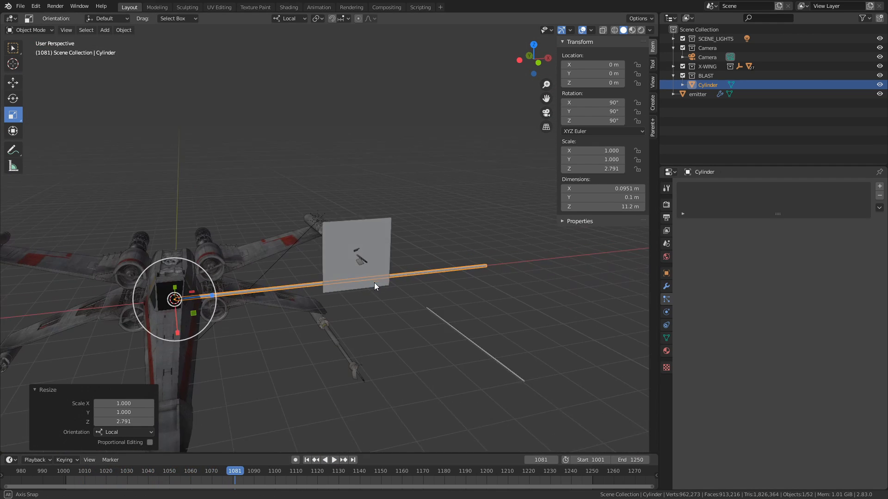
Exclude the BLAST collection and turn off Show Emitter in the emitter's particle viewport display settings
left_click(682, 76)
left_click(697, 86)
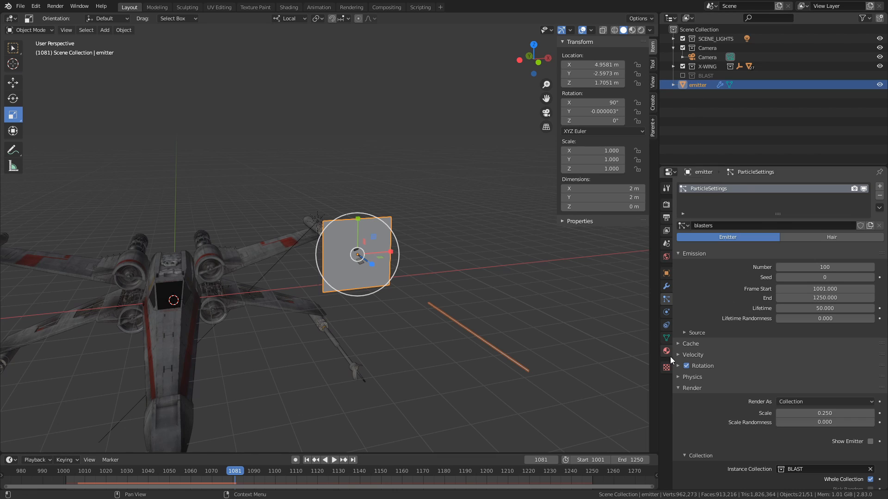
left_click(689, 388)
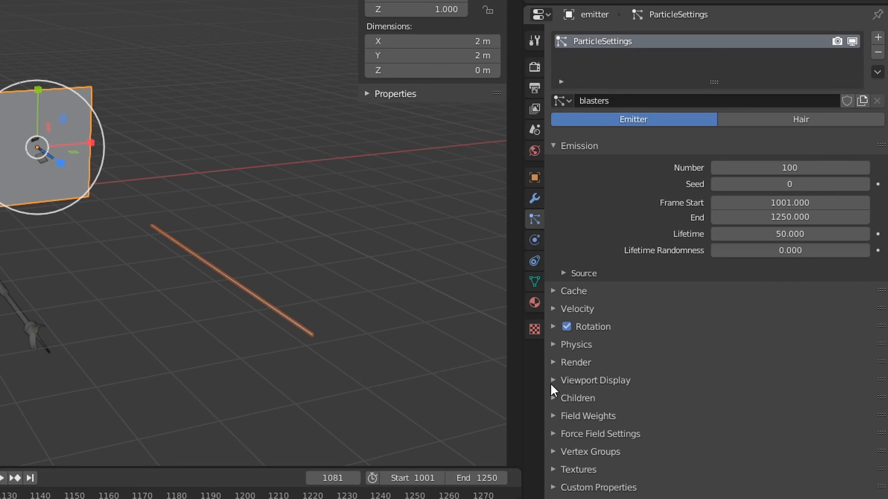
left_click(550, 382)
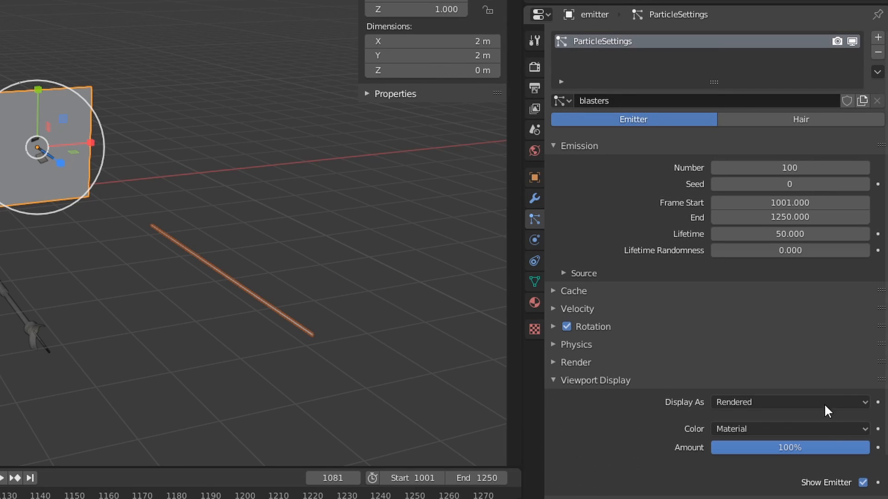
left_click(863, 482)
middle_click_drag(194, 180, 154, 165)
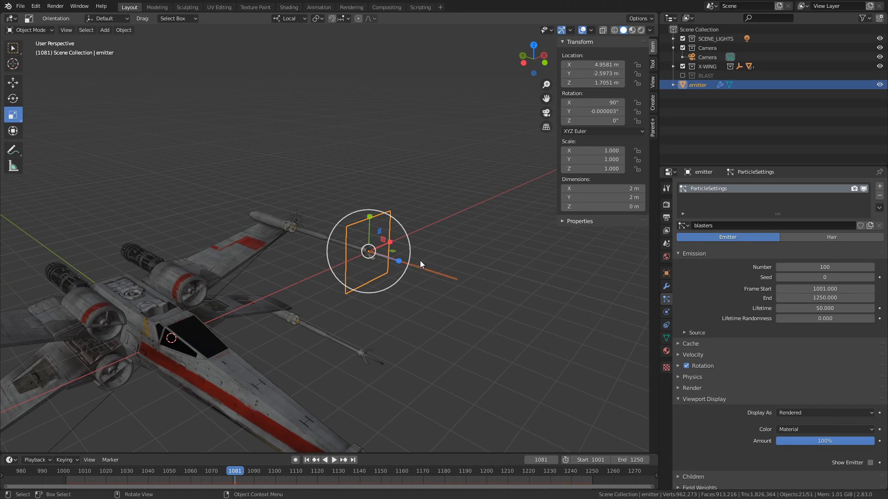
Deselect the emitter and play the animation, viewing the bolts leaving the cannon from behind the X-wing
left_click(150, 141)
left_click(334, 460)
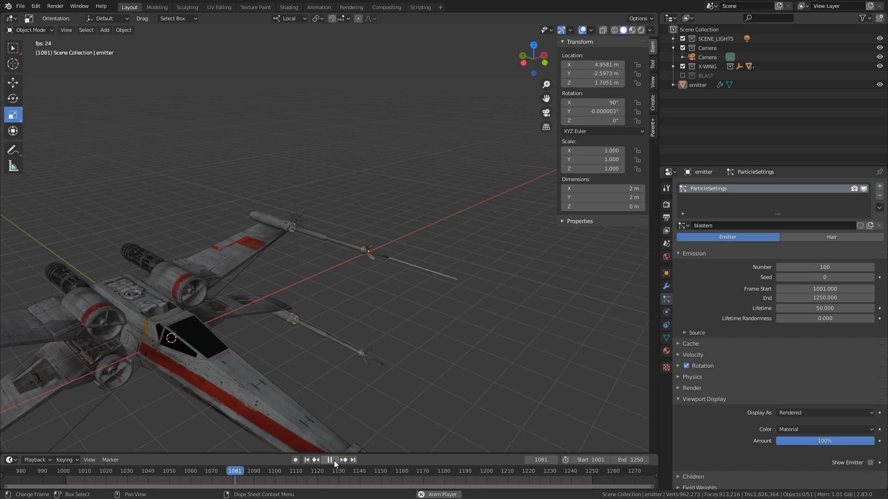
mouse_move(443, 305)
middle_mouse_down()
mouse_move(539, 281)
mouse_move(520, 283)
mouse_move(541, 270)
middle_mouse_up()
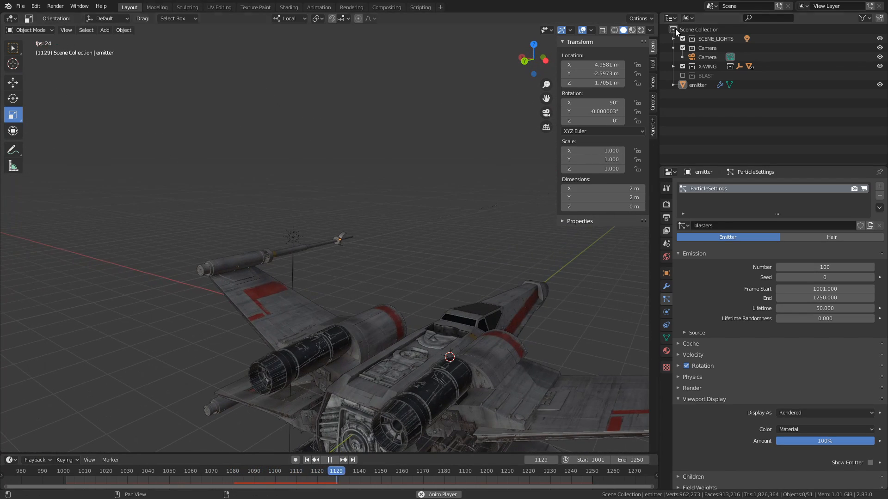
key("space")
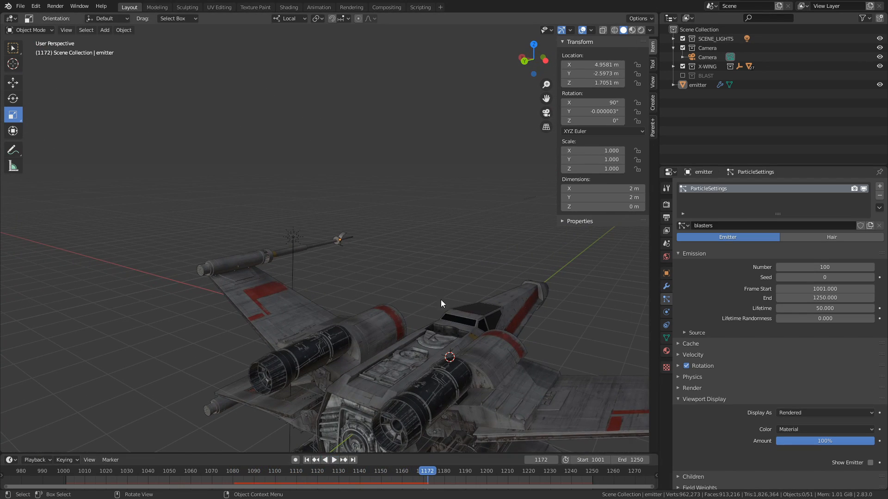
In front view, duplicate the emitter and move the copy about 9.93 m along negative local X to the opposite upper cannon
middle_click_drag(440, 299, 329, 264)
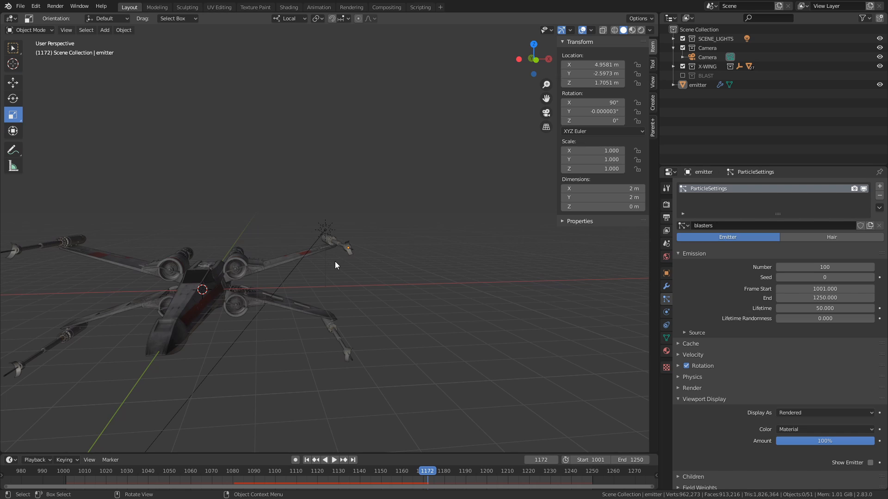
key("KP_1")
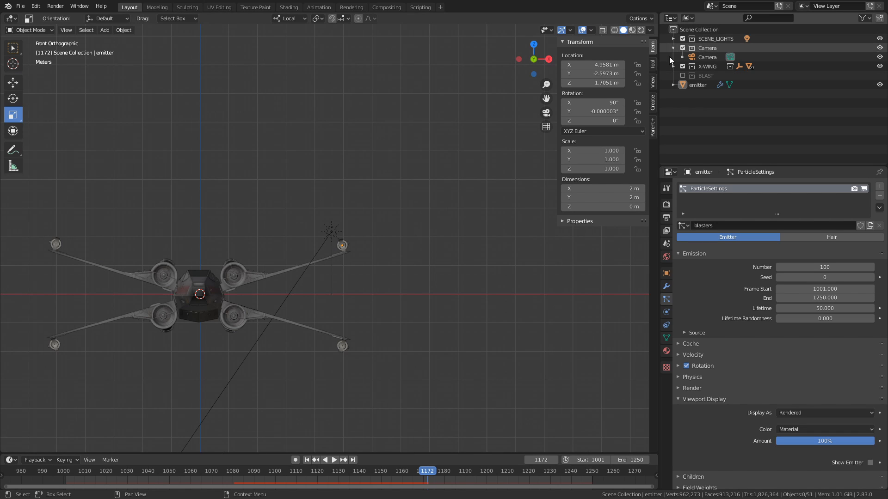
left_click(698, 85)
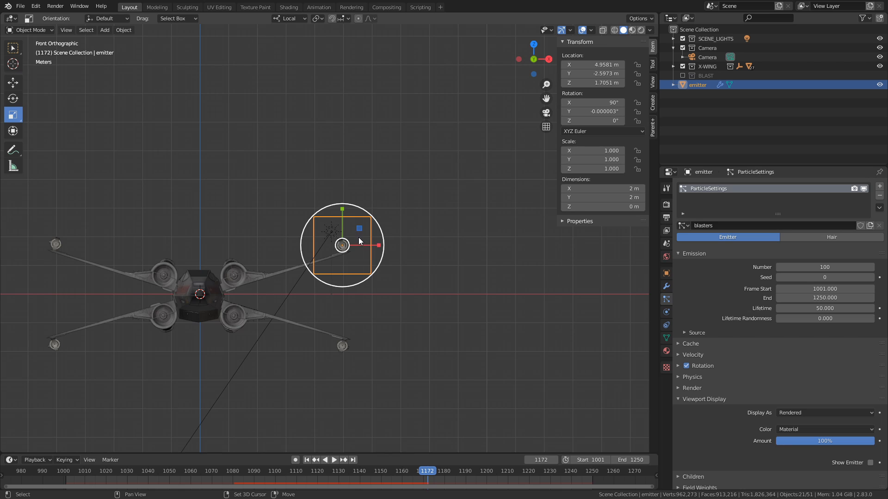
key("shift+d")
key("Escape")
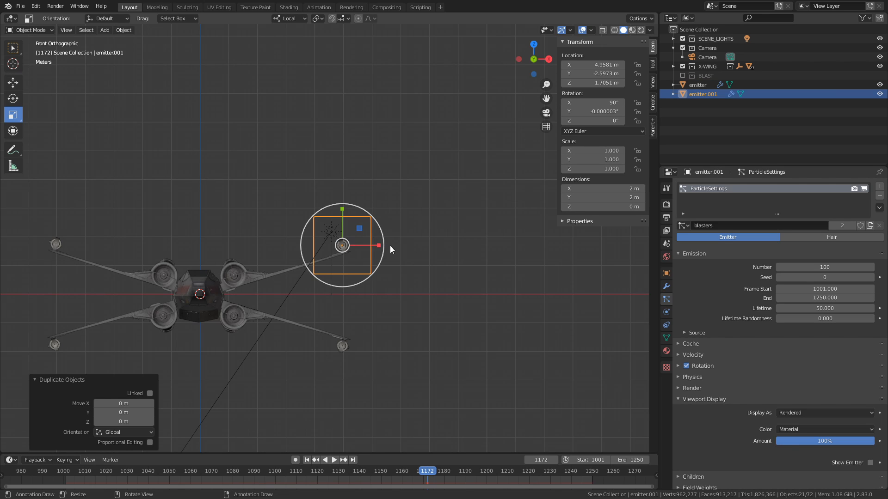
key("shift+space")
key("g")
left_click_drag(371, 246, 86, 248)
Fine-tune the copy in X and Z to centre it on the upper cannon's muzzle, at about X -5.03 m, Z 1.75 m
middle_click_drag(103, 255, 522, 175, "shift")
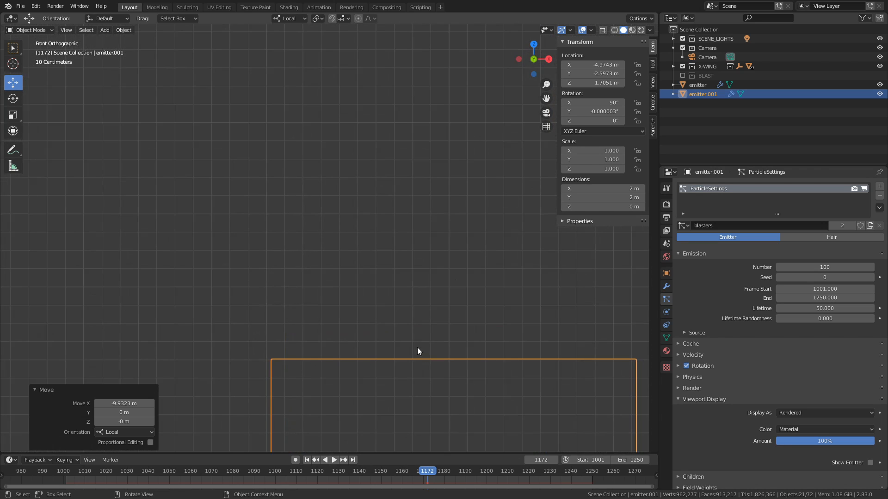
middle_click_drag(417, 350, 294, 67, "shift")
left_click_drag(365, 253, 355, 253)
left_click_drag(319, 220, 319, 211)
middle_click_drag(331, 222, 342, 159, "ctrl")
left_click_drag(328, 257, 330, 256)
Duplicate this emitter about 3.47 m down along local Y and nudge the copy onto the centre of the lower cannon below
middle_click_drag(331, 92, 330, 270, "ctrl")
key("shift+d")
key("z")
key("y")
left_click(330, 414)
middle_click_drag(331, 412, 341, 333)
key("KP_1")
left_click_drag(329, 312, 329, 321)
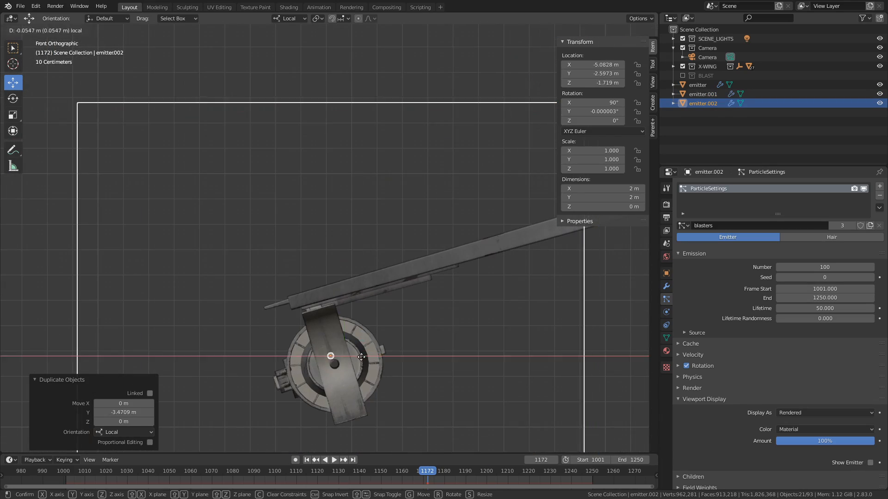
Duplicate the lower emitter across to the remaining lower cannon and centre it on the muzzle at about X 4.96 m, Z -1.805 m
middle_click_drag(409, 231, 412, 326, "ctrl")
key("shift+d")
left_click_drag(367, 296, 617, 296)
left_click_drag(170, 298, 577, 297)
middle_click_drag(574, 294, 135, 297, "shift")
left_click_drag(132, 296, 262, 296)
left_click_drag(234, 261, 233, 265)
middle_click_drag(331, 295, 339, 259, "ctrl")
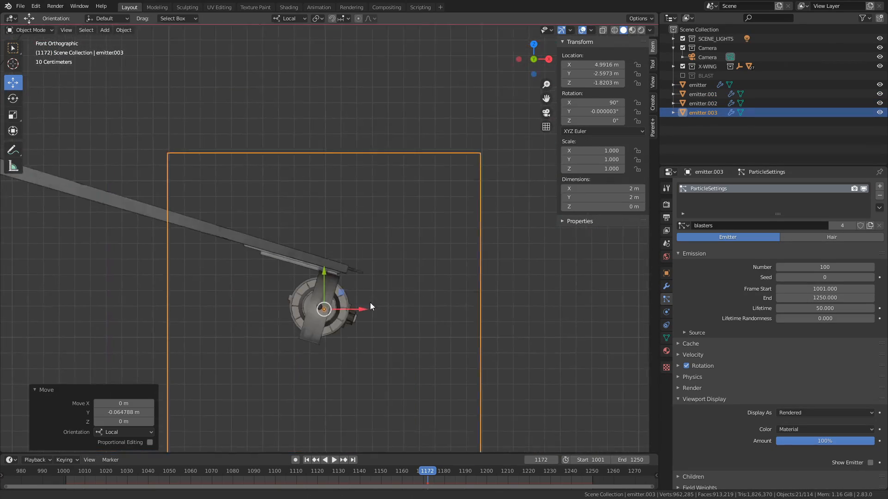
middle_click_drag(369, 302, 370, 259, "ctrl")
left_click_drag(371, 296, 372, 298)
Deselect everything and play the animation from frame 1001 to check the bolts from all four cannons
middle_click_drag(208, 296, 277, 388)
left_click(416, 239)
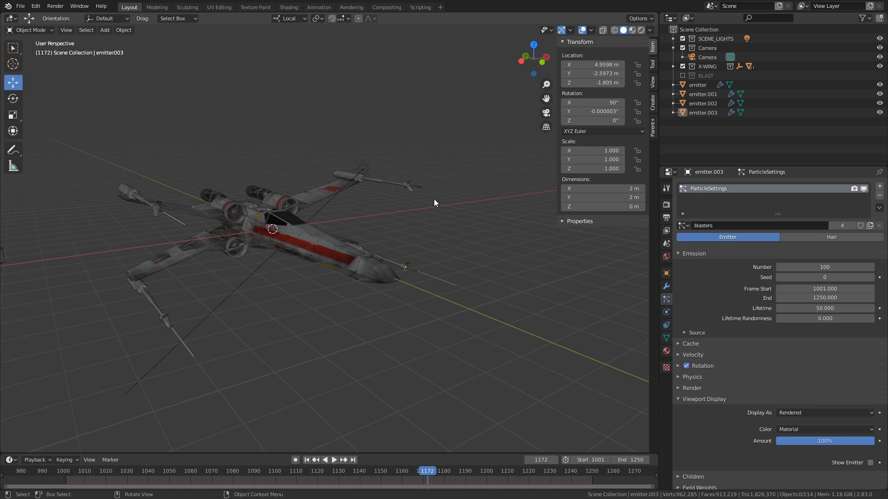
left_click(306, 460)
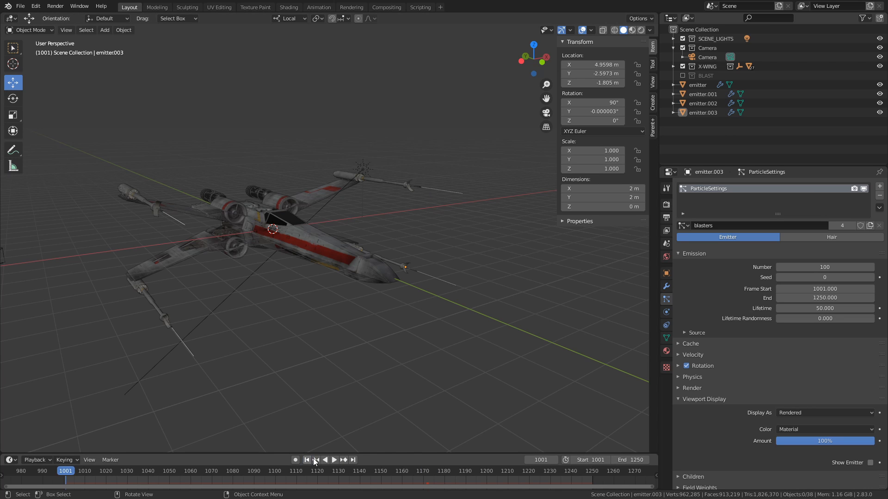
middle_click_drag(382, 272, 316, 245)
scroll(316, 245, "up", 2)
scroll(382, 200, "down", 1)
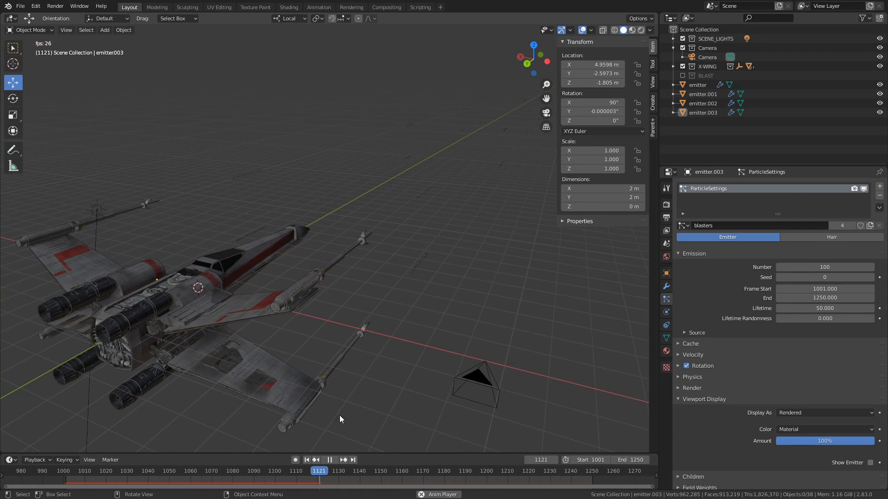
left_click(328, 460)
Switch the viewport to Material Preview shading and save the file
left_click(632, 29)
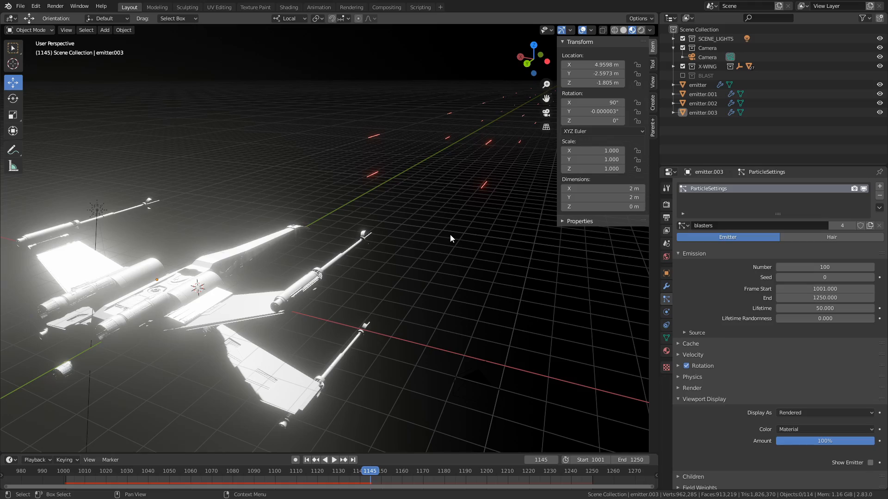
key("ctrl+s")
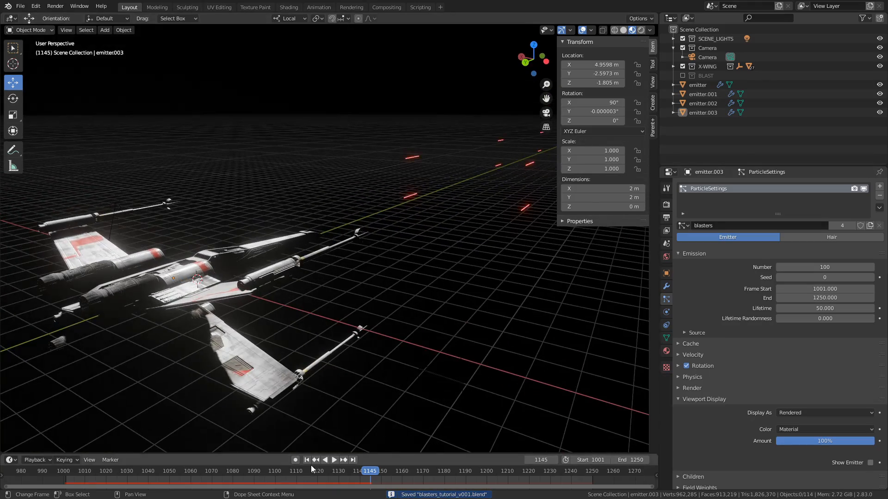
Replay the animation from the first frame and inspect the glowing bolts from several angles
left_click(307, 460)
left_click(333, 460)
middle_click_drag(310, 264, 329, 265)
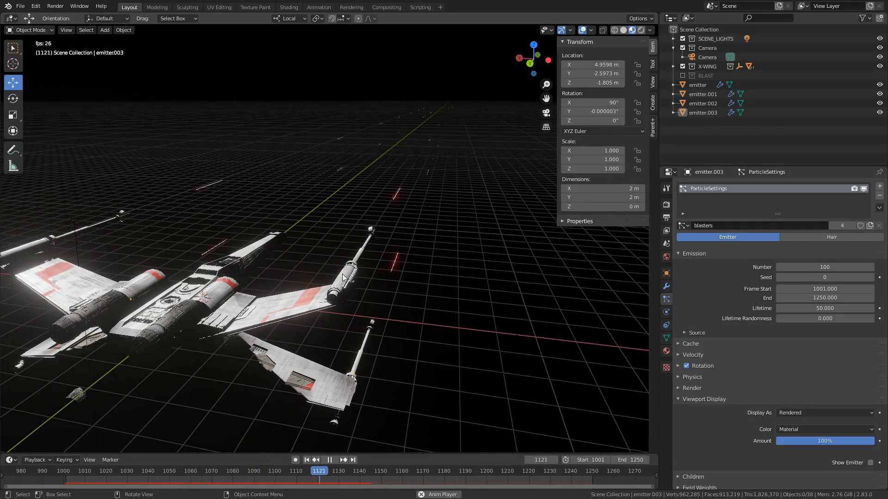
middle_click_drag(353, 272, 329, 266)
left_click(332, 458)
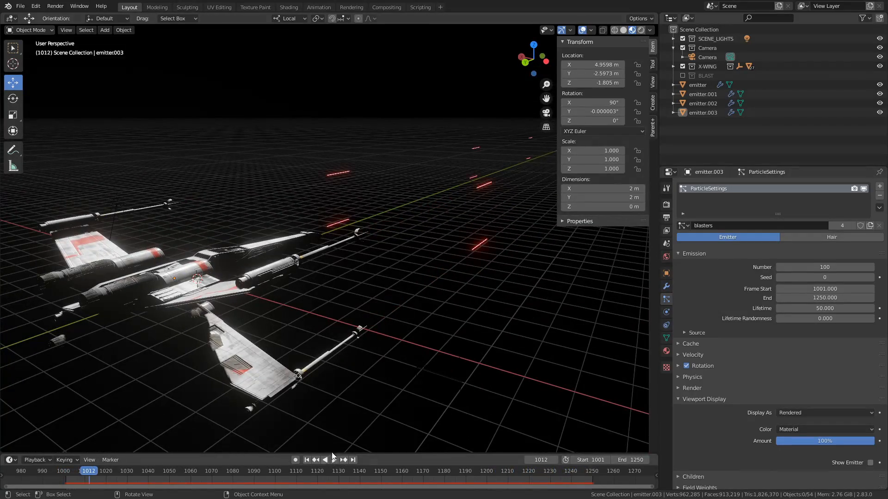
Select the emitters one after another and compare their shared blasters particle settings
left_click(710, 85)
left_click(703, 94)
left_click(703, 113)
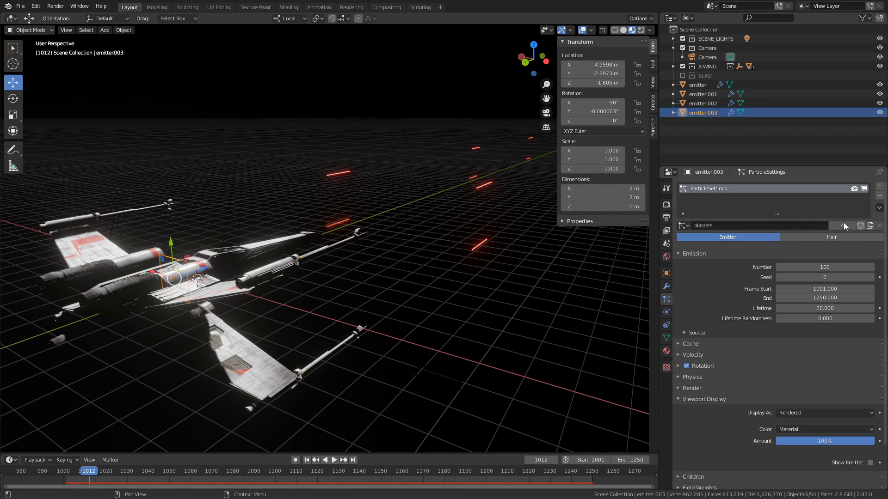
left_click(708, 103)
left_click(703, 95)
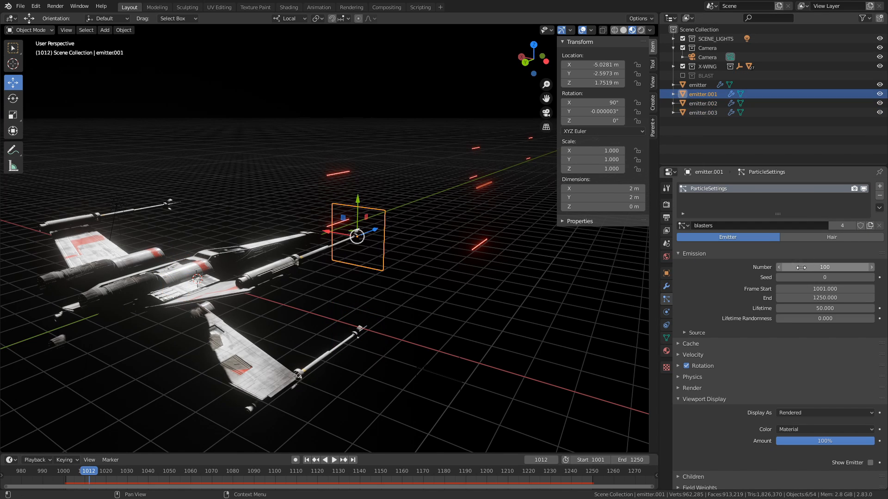
middle_click_drag(304, 233, 293, 248)
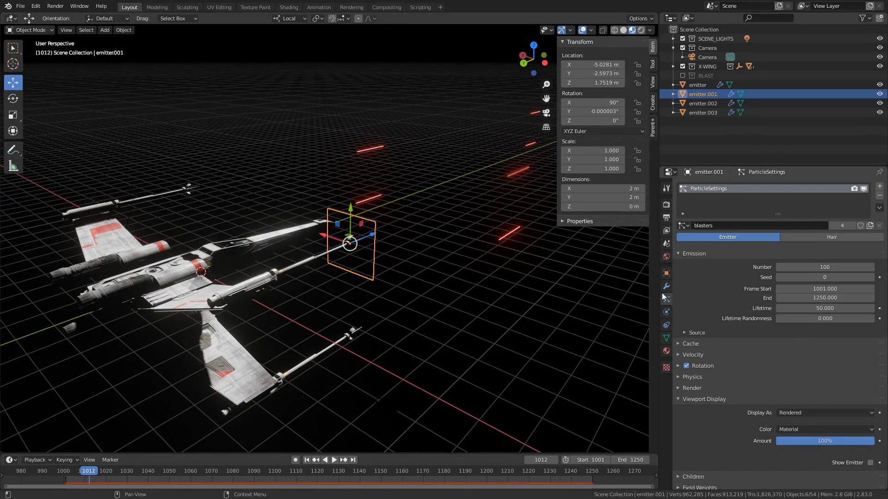
Select all four emitters with the original emitter active and join them into one object
left_click(682, 84)
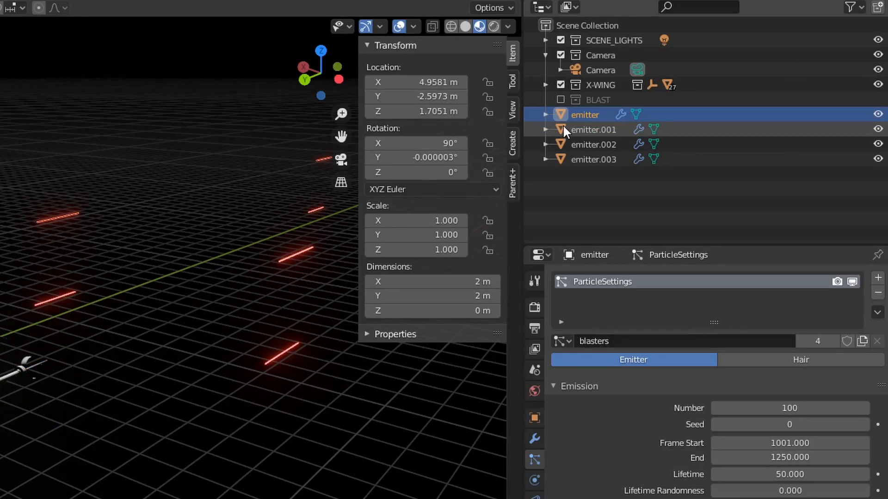
left_click(682, 104, "shift")
left_click(560, 159, "shift")
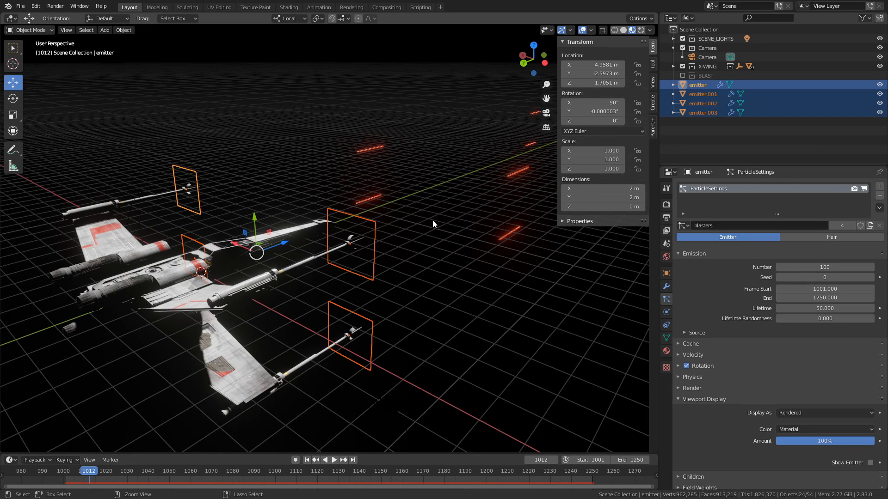
key("ctrl+j")
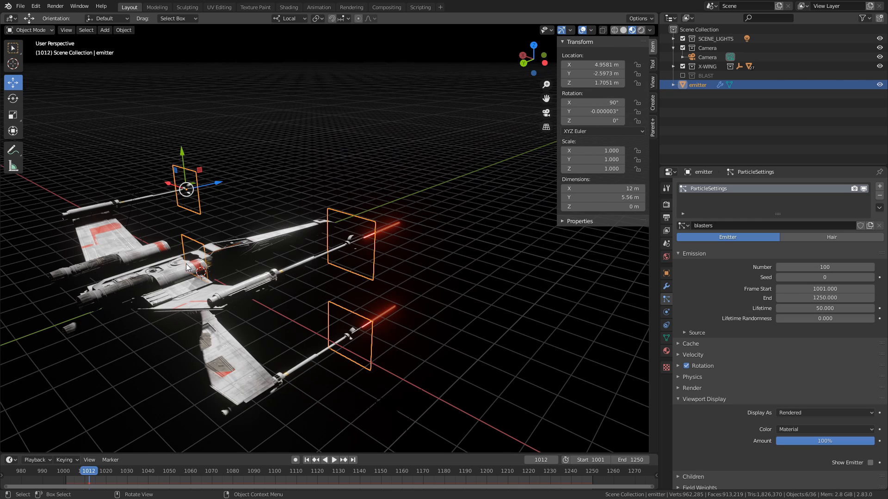
Reveal the joined emitter's emission Source settings and play the animation from frame 1001 to check how the cannons fire
left_click(306, 460)
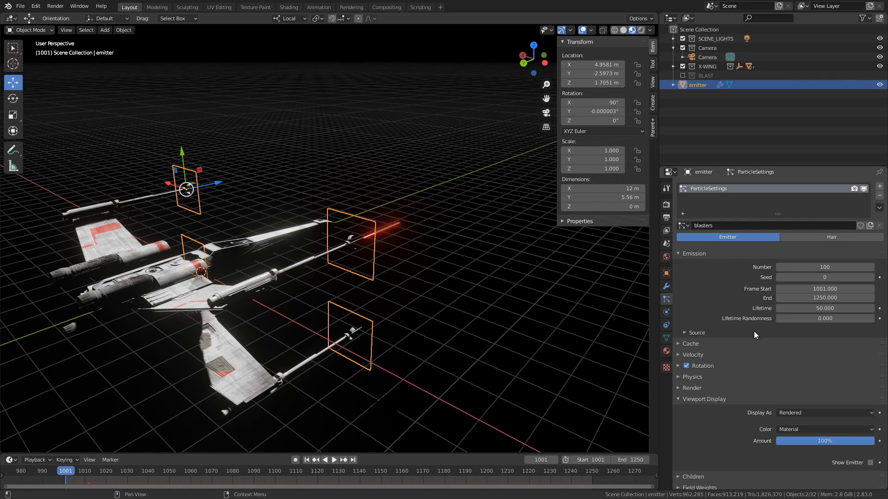
left_click(689, 333)
scroll(762, 341, "down", 5)
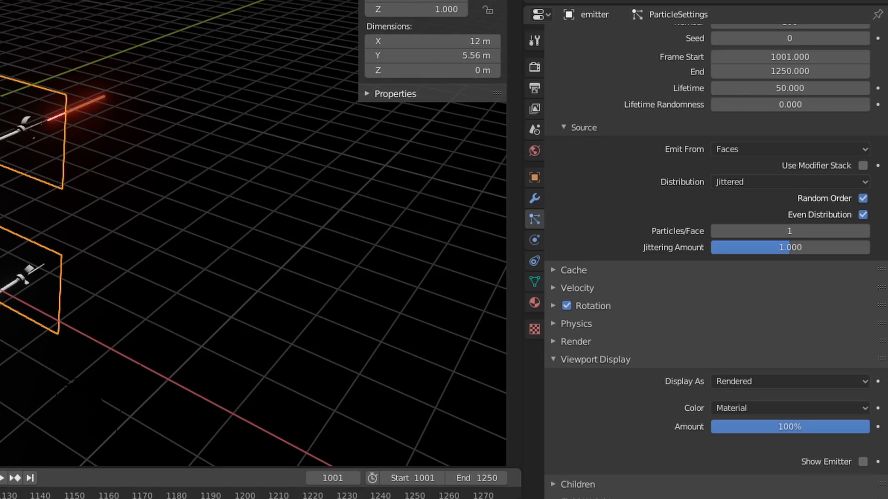
left_click(2, 478)
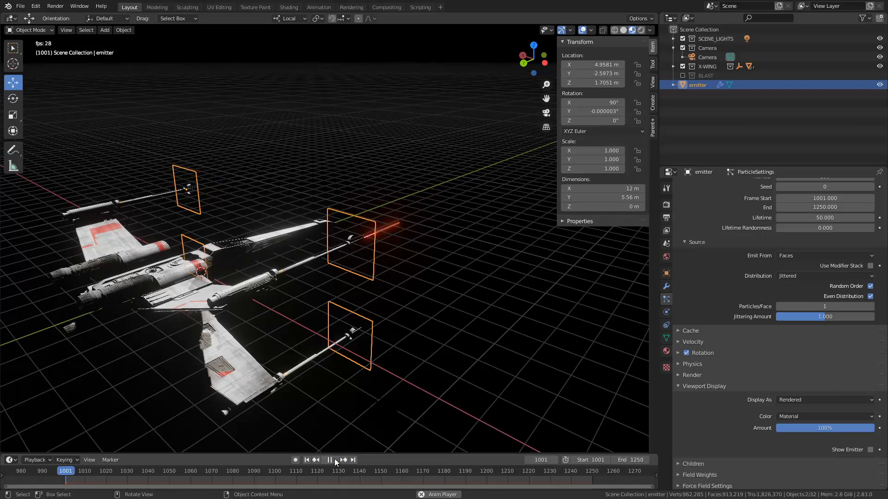
middle_click_drag(341, 279, 411, 259)
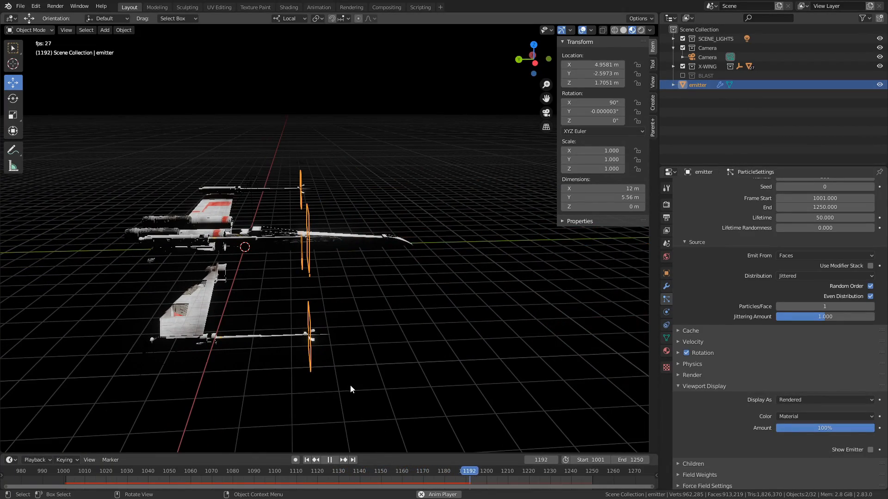
key("space")
middle_click_drag(415, 259, 354, 263)
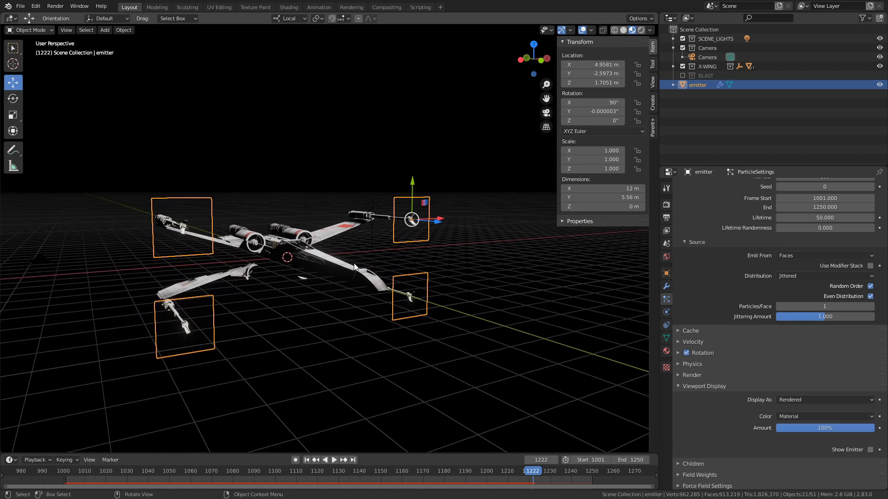
Replay the animation from the front of the X-wing to check the firing order, and return to frame 1001
left_click(307, 460)
left_click(334, 460)
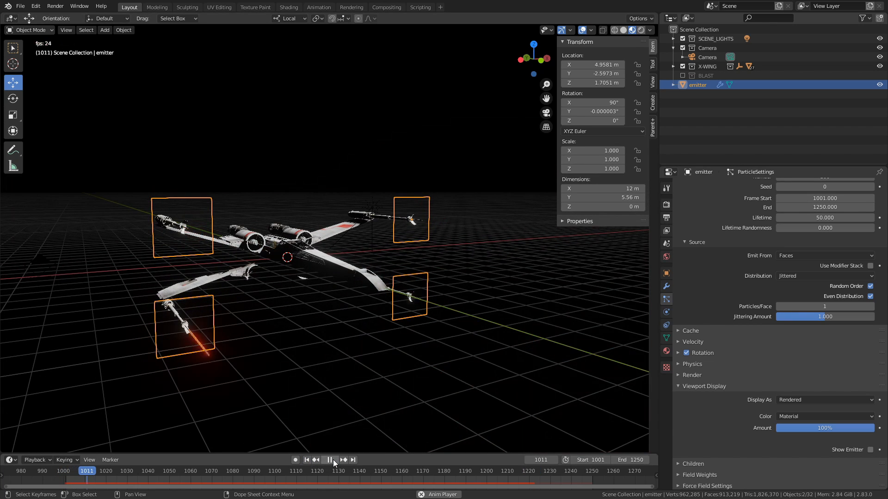
left_click(343, 460)
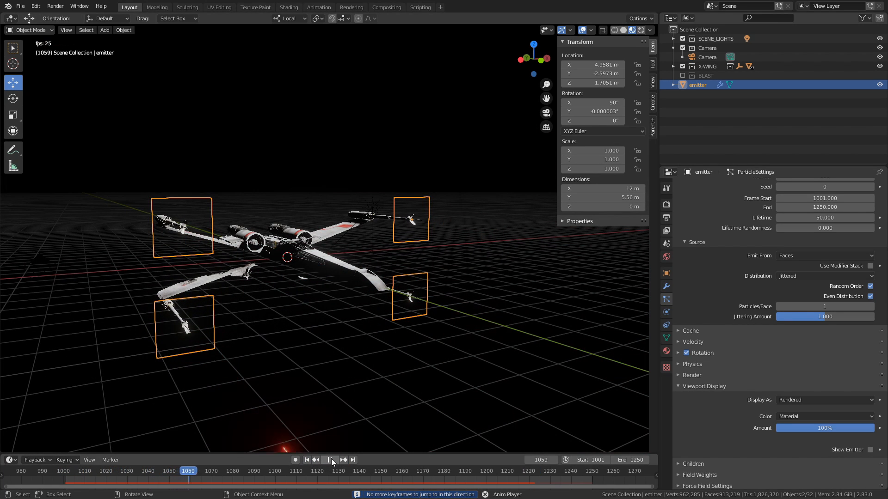
left_click(329, 460)
left_click(307, 460)
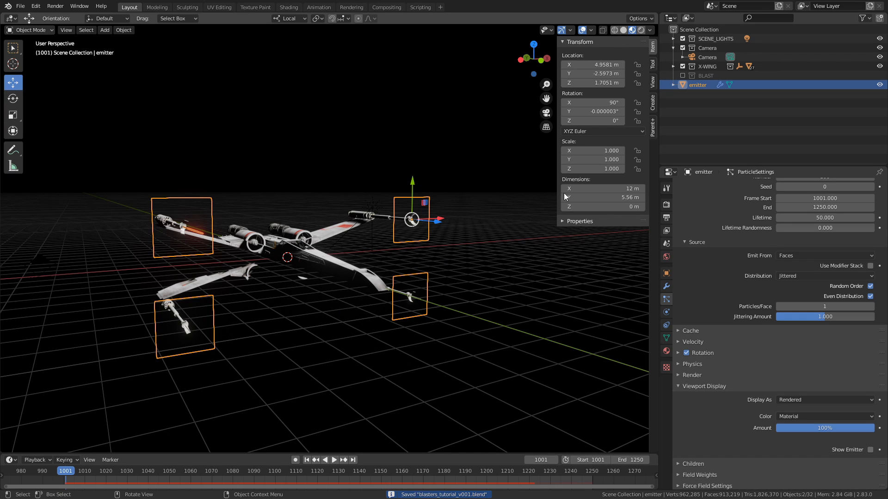
Include the BLAST collection, inspect its Cylinder's transform values, and exclude the collection again
left_click(683, 75)
left_click(707, 86)
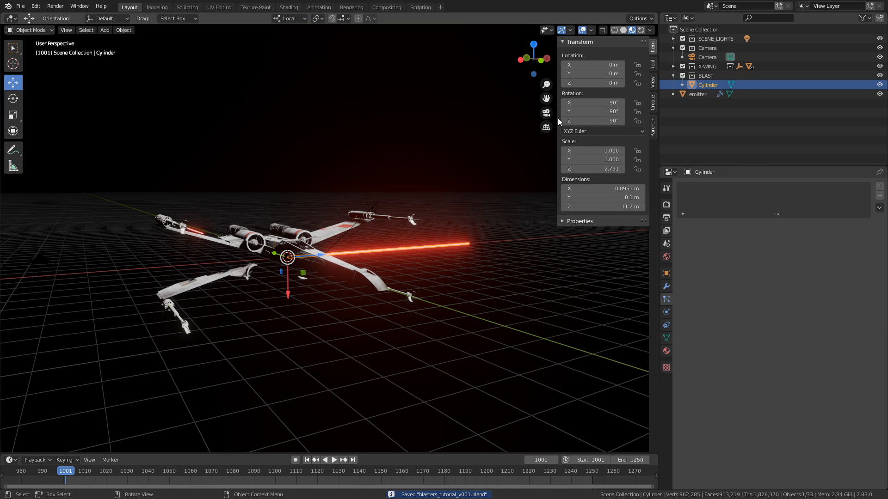
left_click(682, 76)
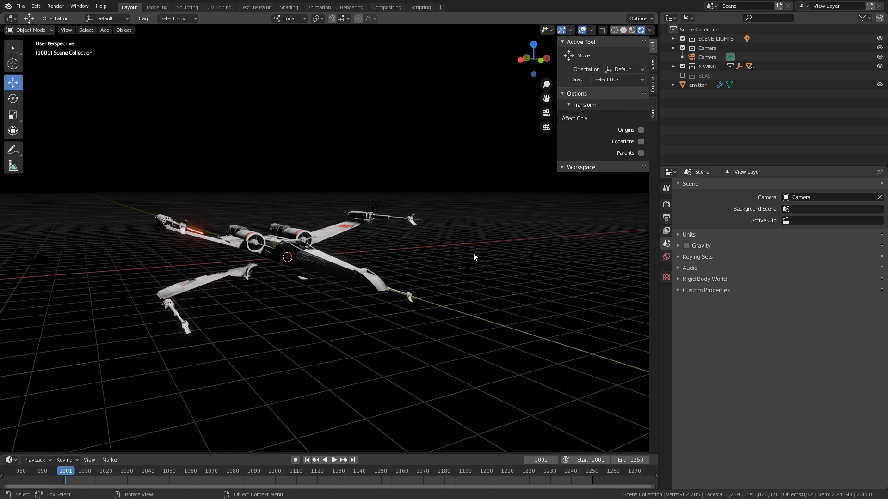
Switch the scene's render engine to Cycles
left_click(665, 204)
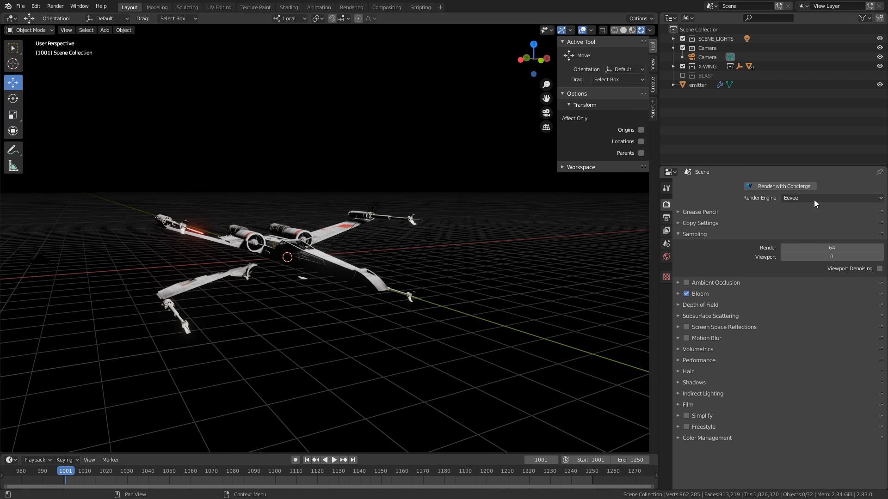
left_click(814, 198)
left_click(814, 229)
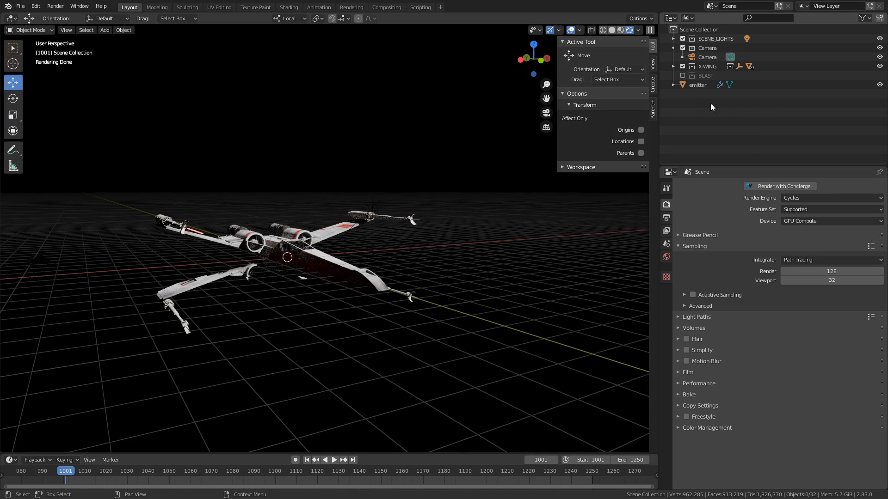
Bake the emitter's particle cache and deselect all objects
left_click(698, 85)
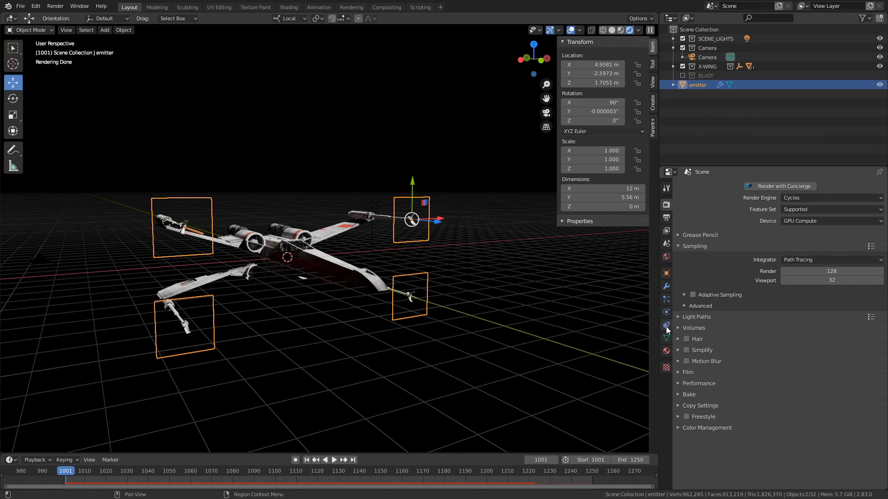
left_click(665, 300)
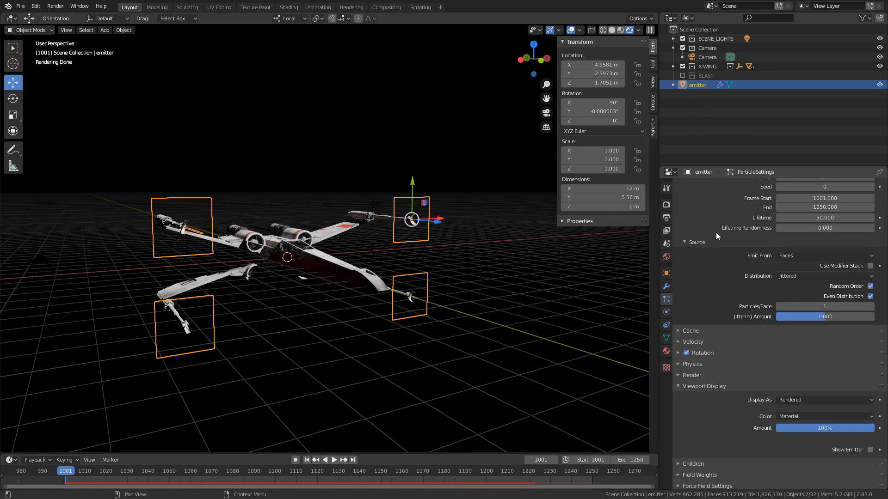
left_click(685, 331)
left_click(727, 421)
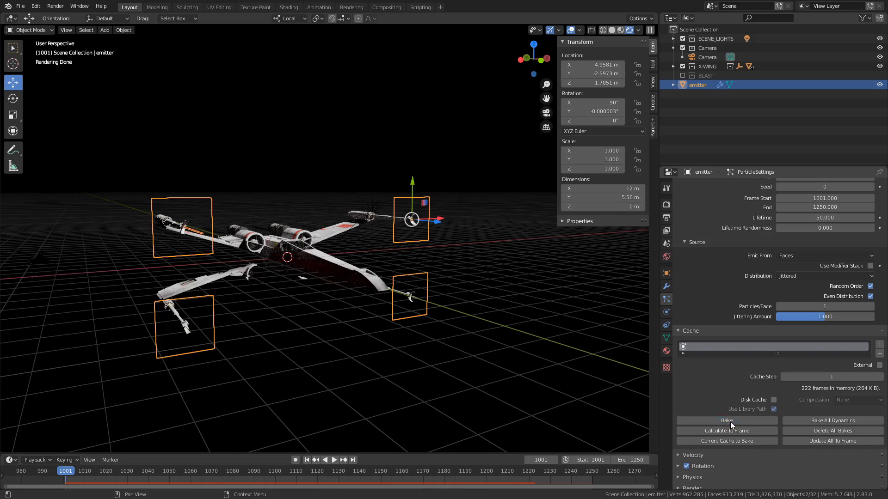
middle_click_drag(367, 333, 323, 440)
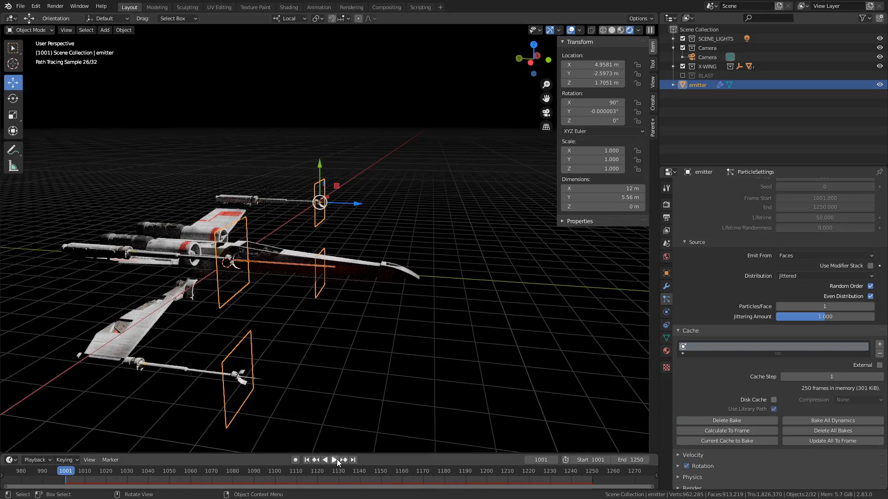
middle_click_drag(317, 332, 290, 301)
key("a")
key("alt+a")
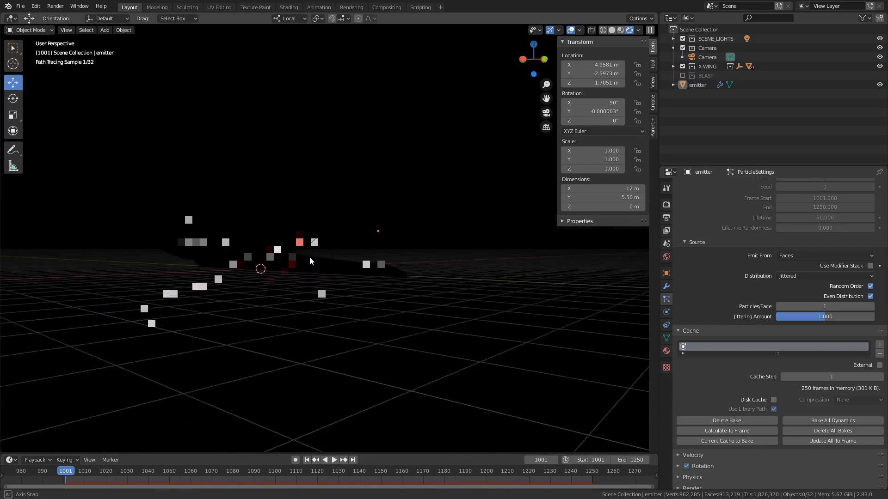
mouse_move(309, 257)
middle_mouse_down()
mouse_move(343, 268)
mouse_move(317, 286)
mouse_move(351, 276)
mouse_move(307, 281)
mouse_move(298, 263)
middle_mouse_up()
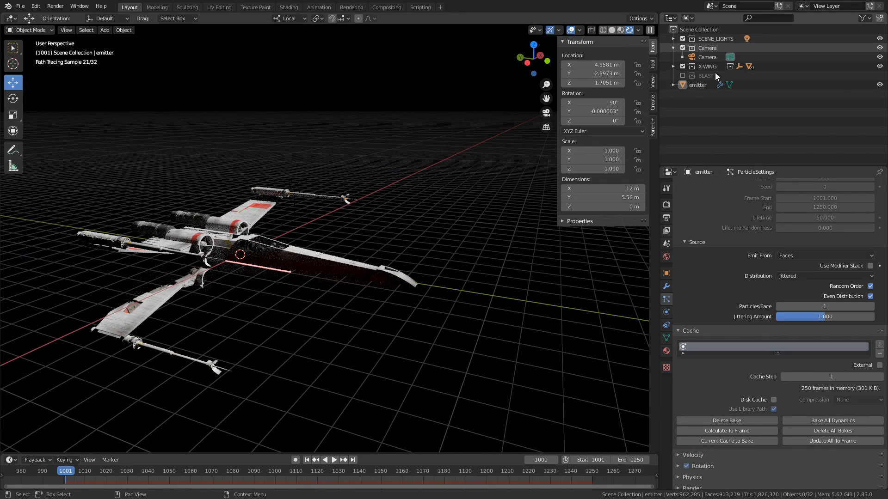
Enable the BLAST collection and set the Cylinder material's emission strength to 300
left_click(682, 76)
left_click(699, 85)
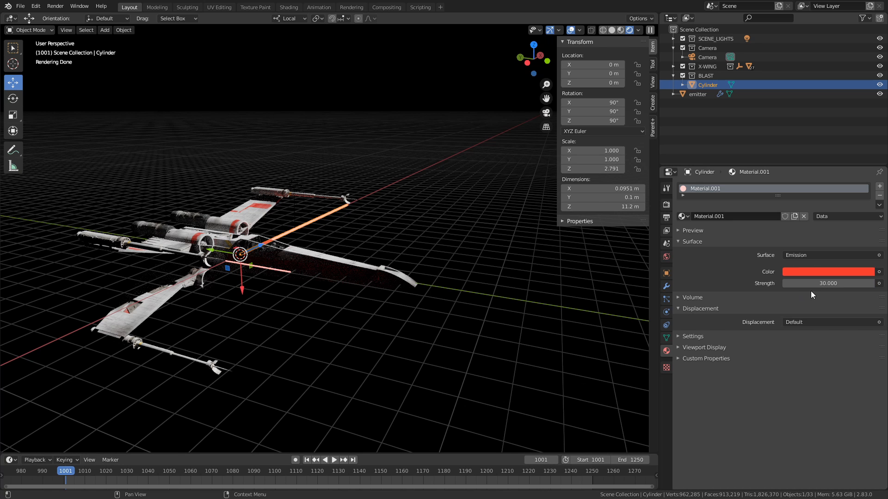
type("0")
key("Return")
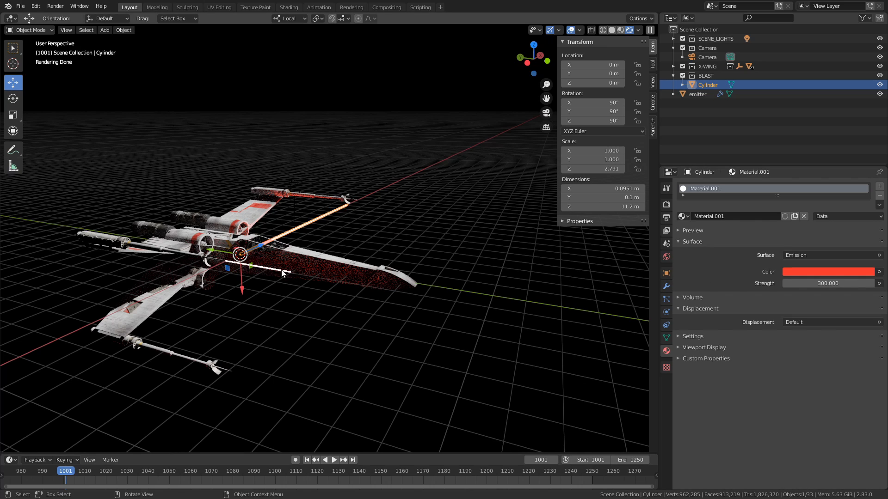
Set the Cylinder material's emission strength to 30
mouse_move(271, 285)
middle_mouse_down()
mouse_move(317, 285)
mouse_move(268, 286)
middle_mouse_up()
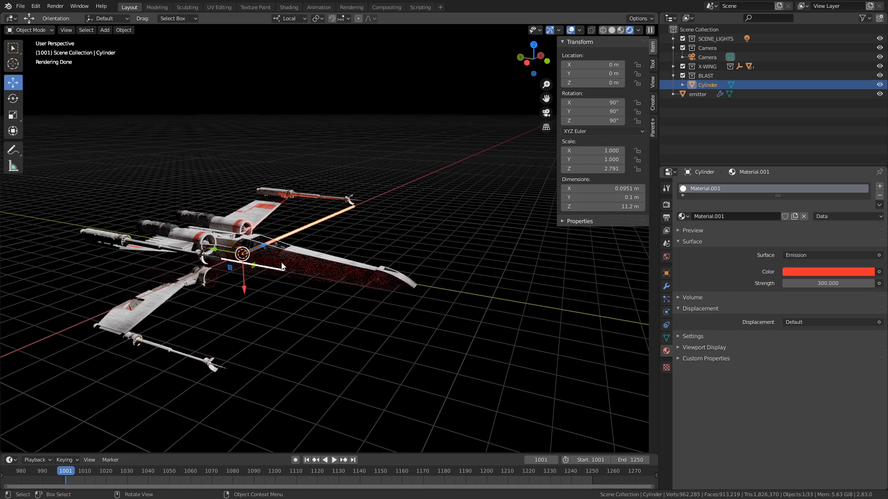
middle_click_drag(319, 268, 348, 268)
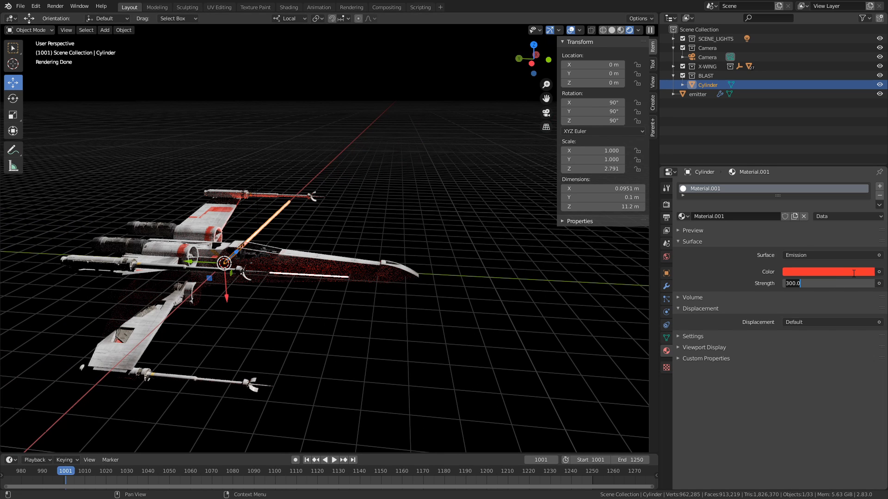
type("30")
key("Return")
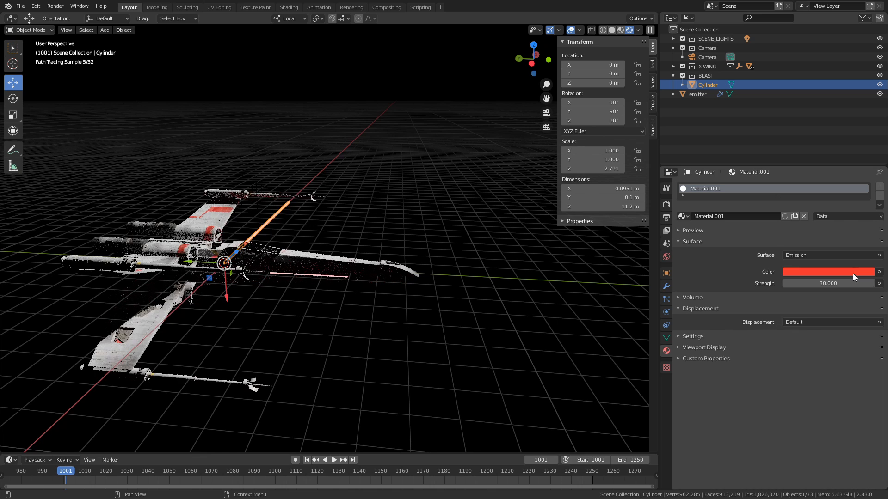
Examine the emitter's particle render settings and the collection it instances
left_click(731, 149)
left_click(684, 76)
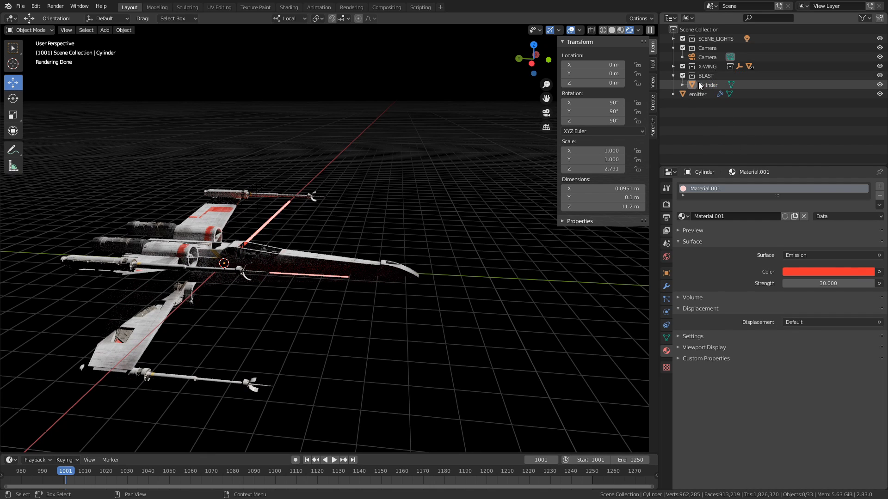
left_click(695, 94)
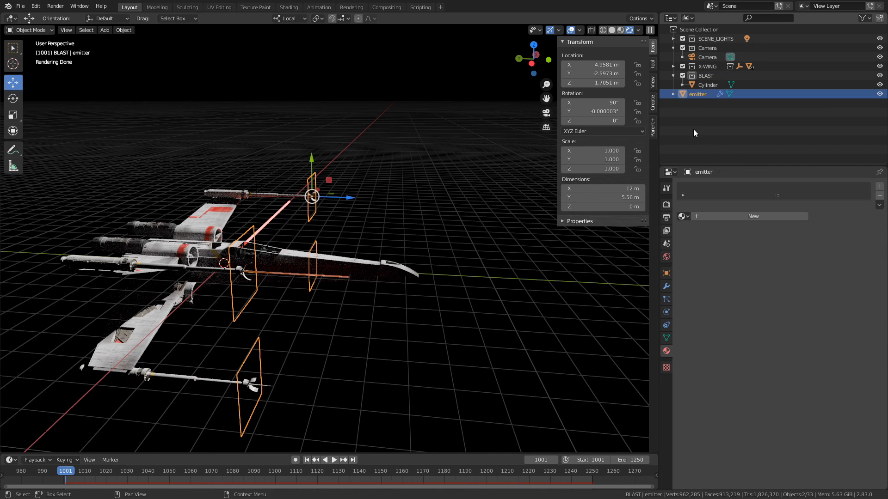
left_click(666, 299)
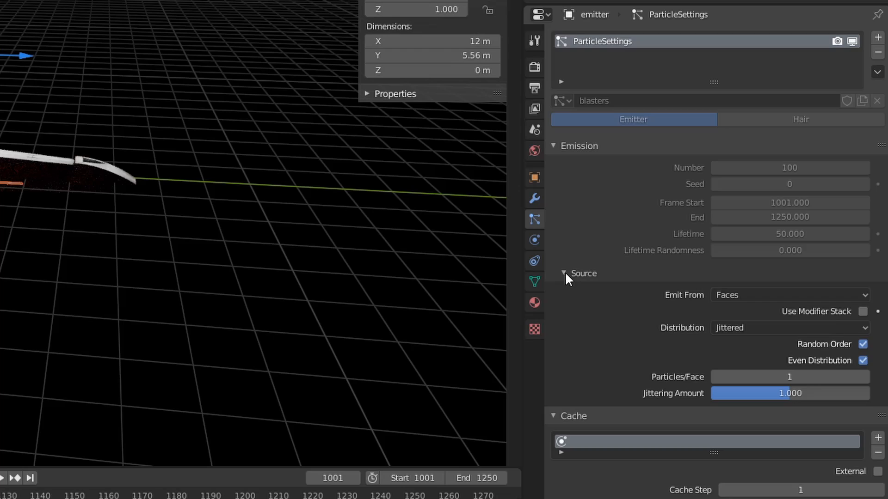
left_click(685, 333)
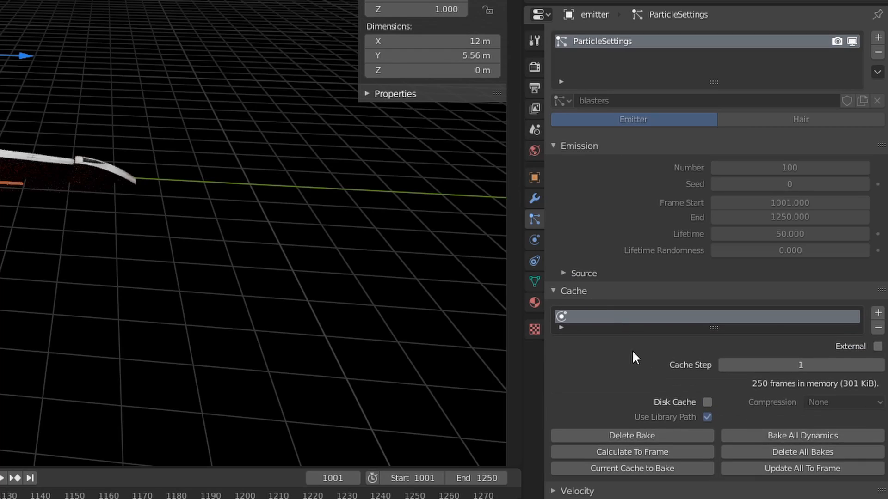
scroll(726, 370, "down", 6)
scroll(582, 134, "down", 1)
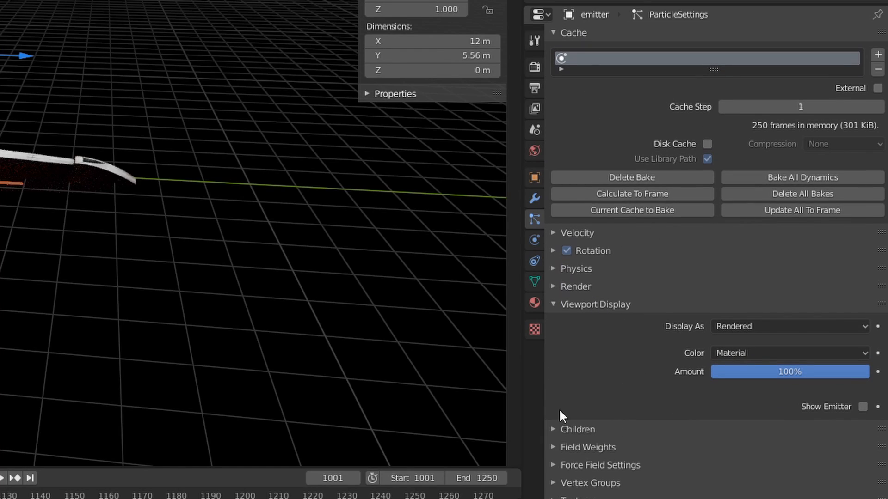
left_click(555, 305)
left_click(592, 390)
scroll(721, 227, "down", 8)
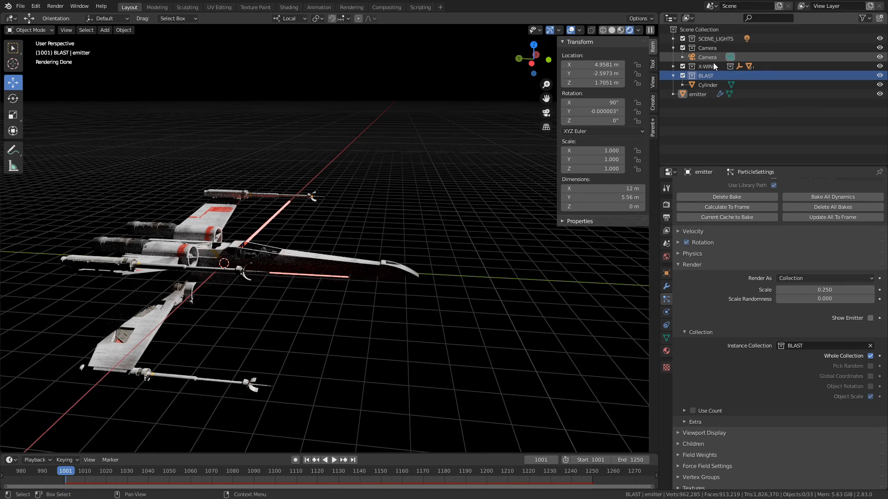
Add a point light to the BLAST collection
key("shift+a")
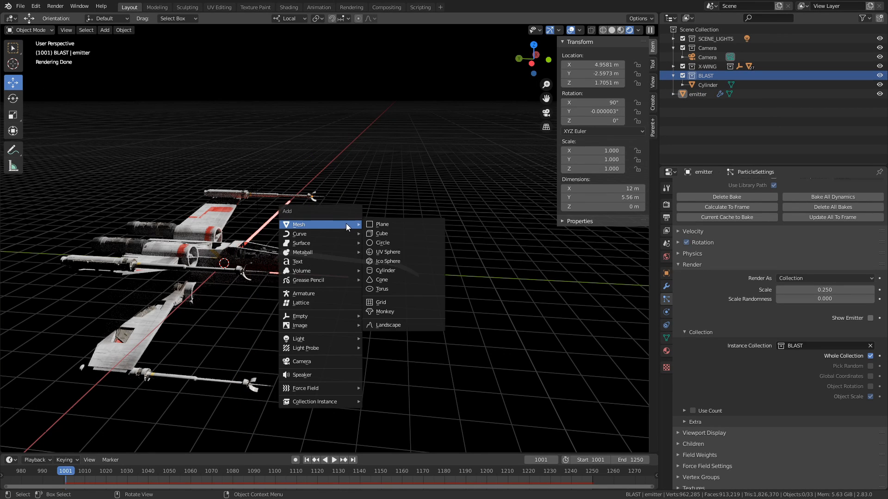
mouse_move(331, 340)
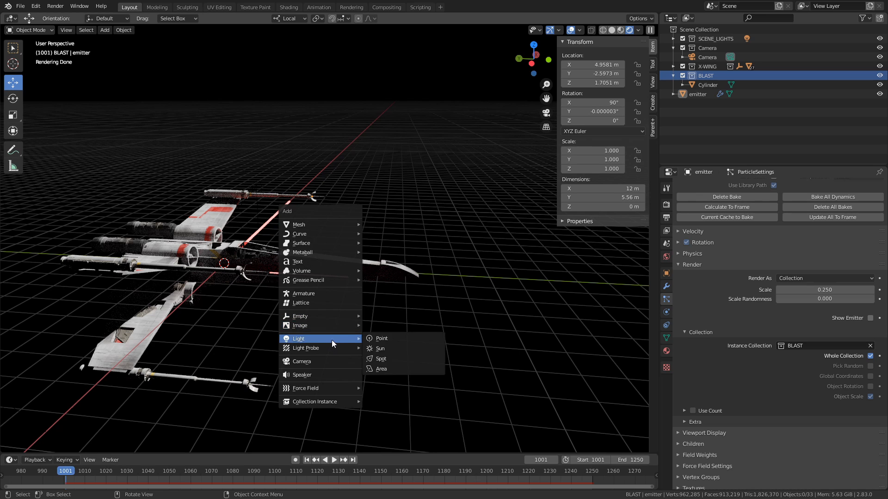
left_click(393, 338)
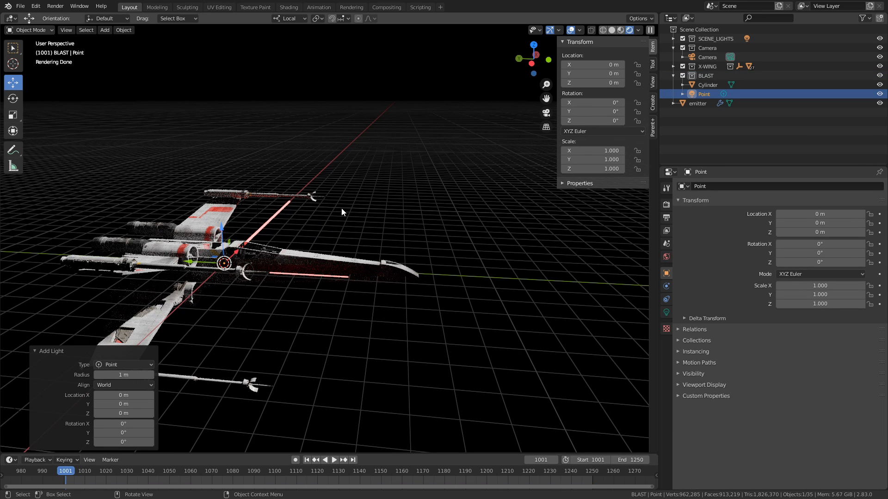
Set the new point light's color to red and its power to 500 W
left_click(665, 312)
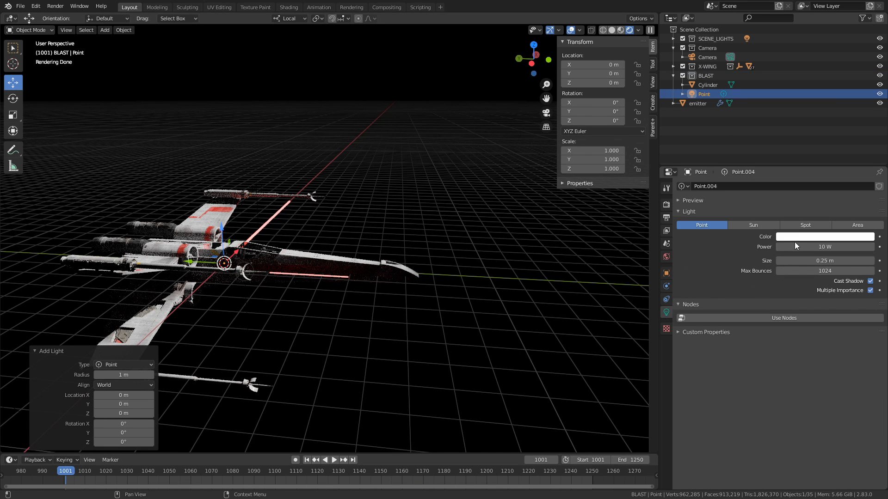
left_click(822, 238)
left_click_drag(829, 166, 828, 187)
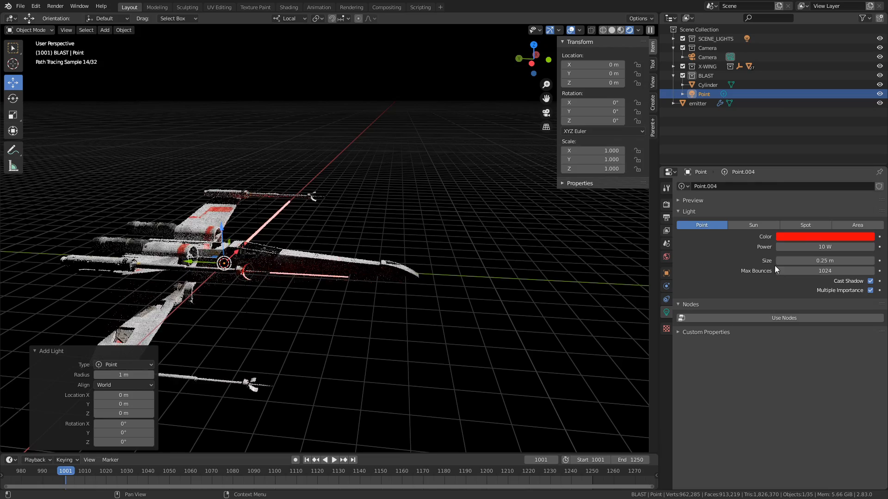
type("5")
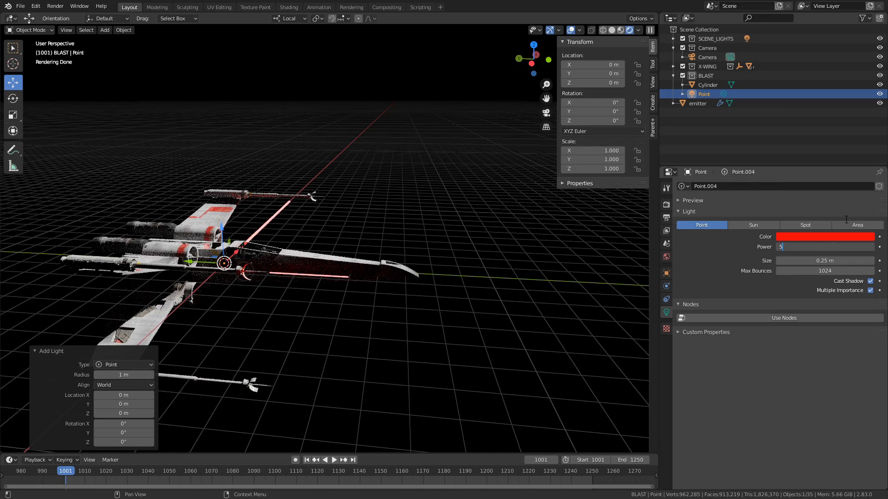
type("00")
key("Return")
Exclude the BLAST collection from the view layer and play and scrub through the blaster animation
mouse_move(306, 225)
middle_mouse_down()
mouse_move(319, 268)
mouse_move(333, 277)
mouse_move(351, 273)
middle_mouse_up()
left_click(683, 75)
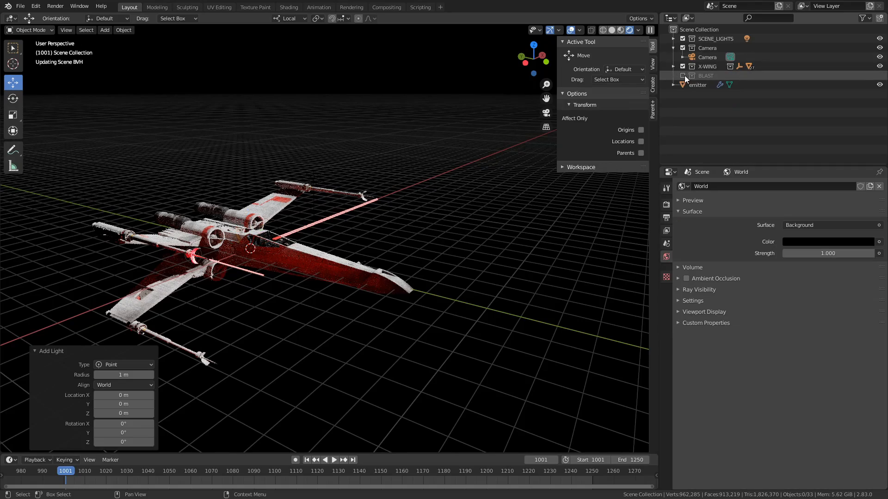
left_click(333, 459)
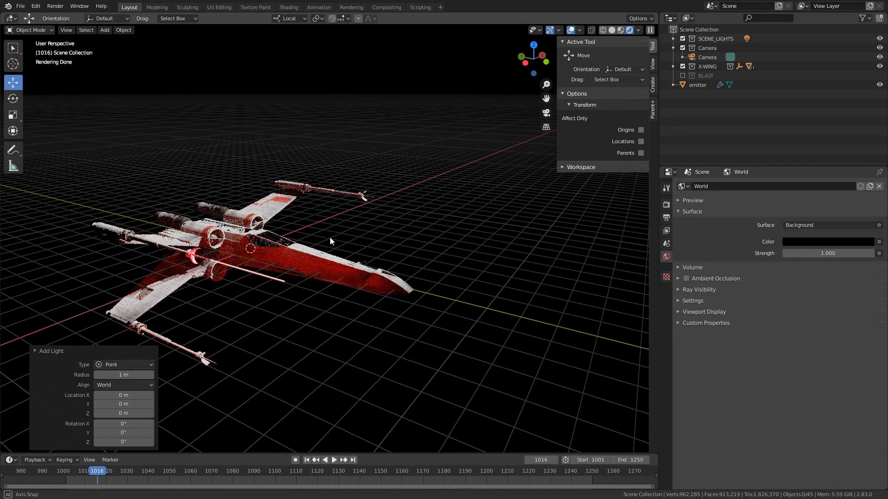
middle_click_drag(329, 239, 318, 232)
left_click_drag(98, 471, 120, 471)
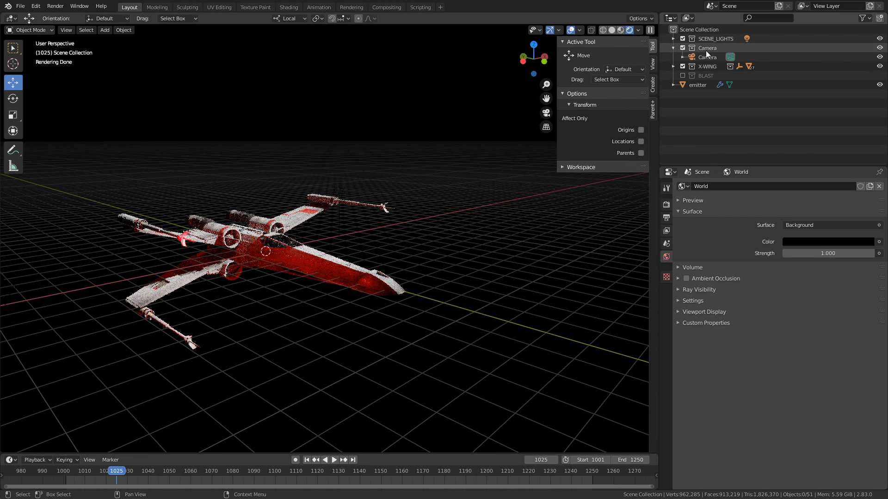
Delete the emitter's existing particle bake and bake its cache again
left_click(697, 86)
left_click(665, 300)
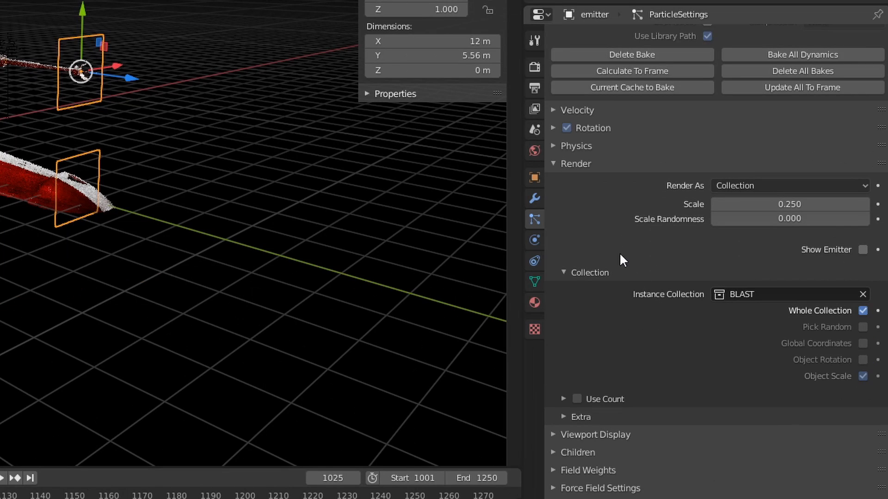
scroll(620, 252, "up", 8)
left_click(645, 231)
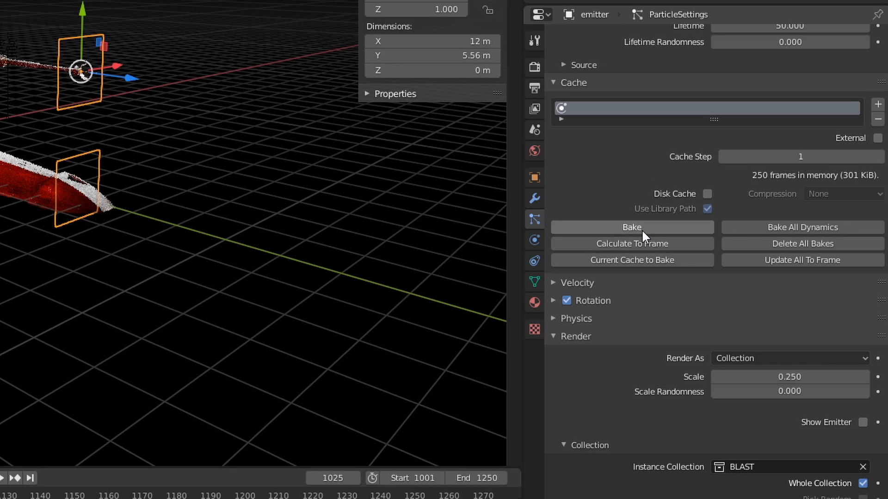
left_click(643, 228)
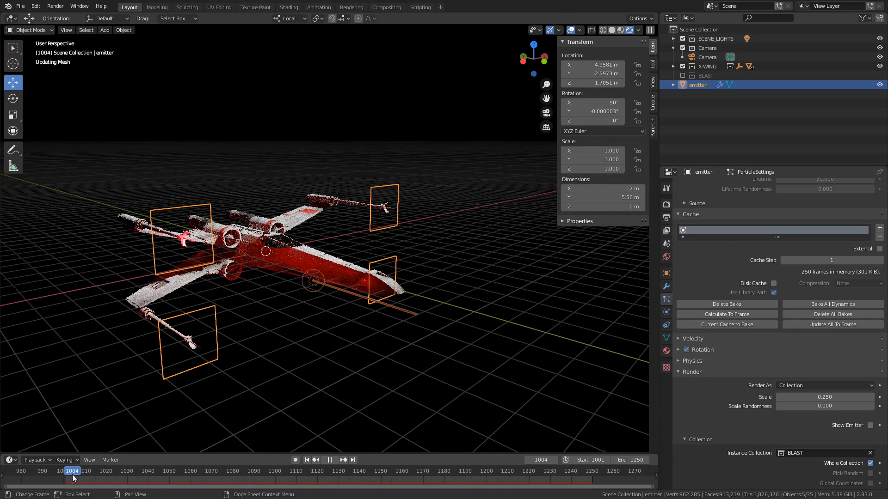
Play back the rebaked blaster animation with nothing selected to check how the particles light the ship
key("space")
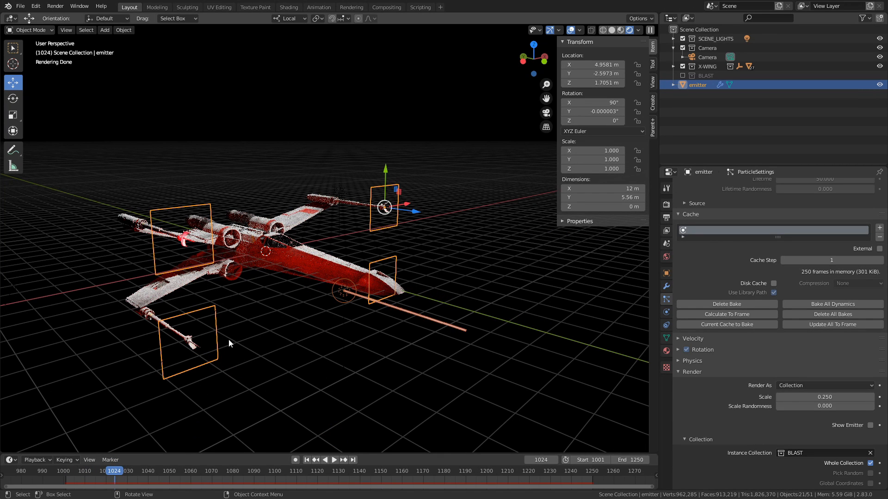
left_click(716, 112)
middle_click_drag(431, 254, 277, 360)
left_click(334, 460)
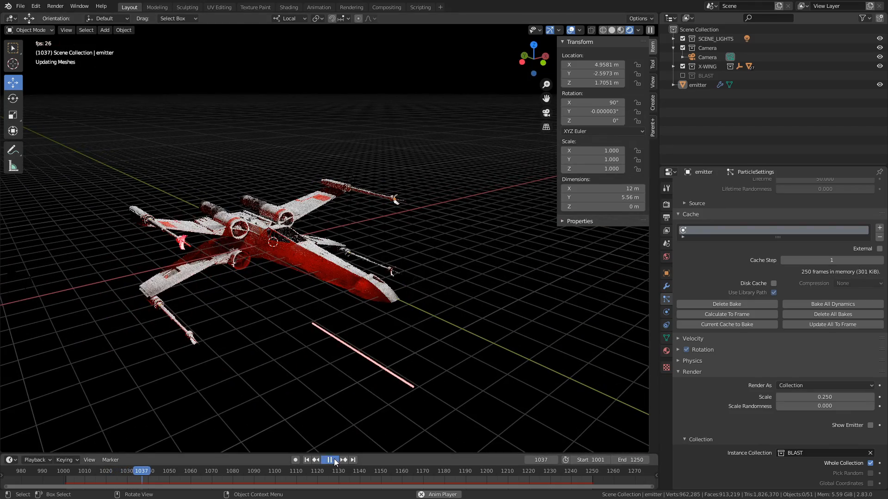
left_click(334, 460)
View the X-wing from below and open the emitter's particle settings
mouse_move(276, 397)
middle_mouse_down()
mouse_move(257, 243)
mouse_move(224, 291)
mouse_move(296, 262)
mouse_move(317, 290)
middle_mouse_up()
middle_click_drag(210, 361, 362, 341)
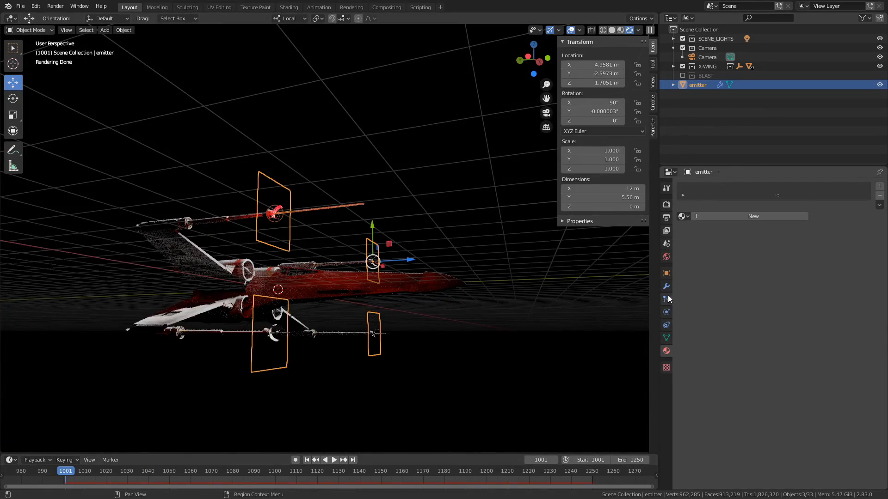
left_click(666, 299)
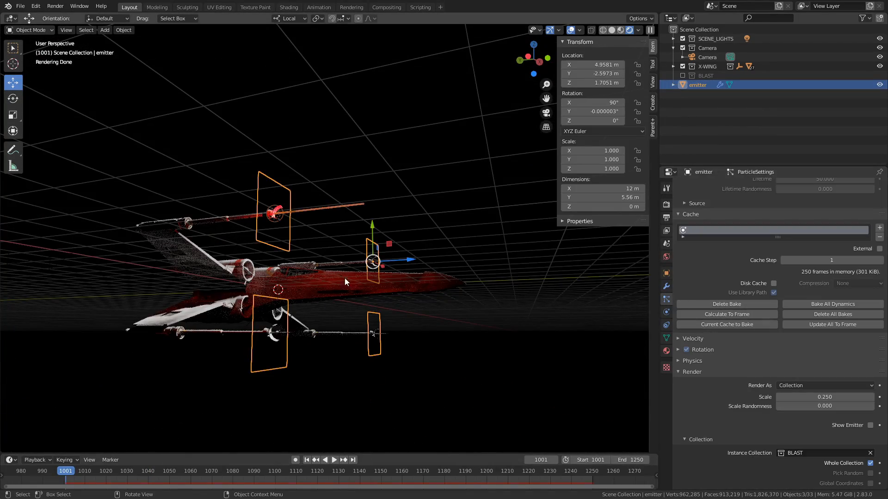
Delete the emitter's particle bake and bake the cache again at the first frame
middle_click_drag(345, 282, 337, 245)
left_click(730, 305)
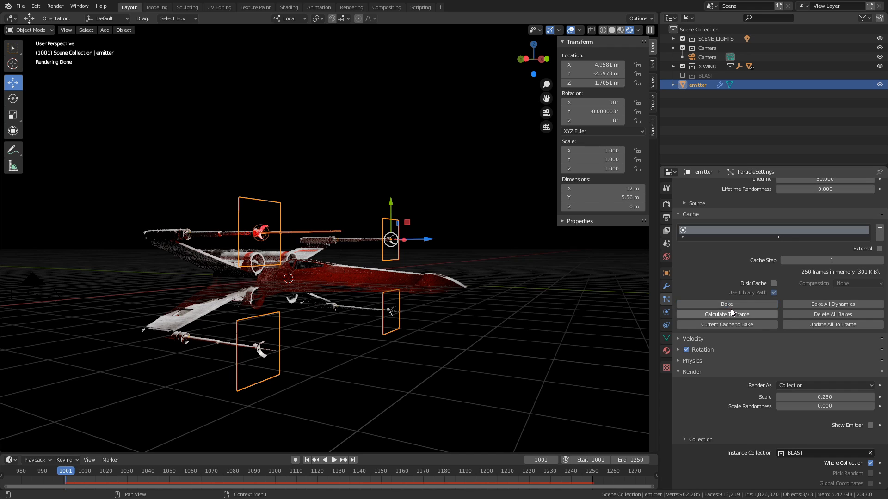
left_click(730, 306)
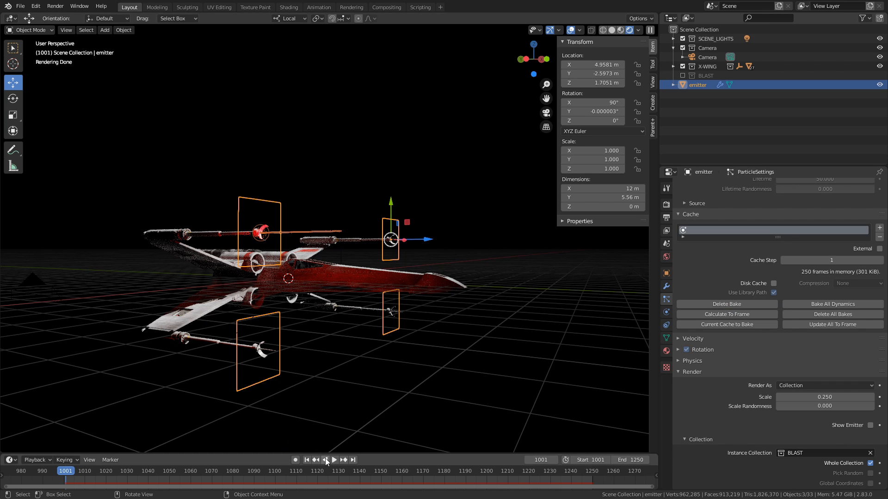
Switch the viewport to Material Preview shading and play the blaster animation while viewing the X-wing from several angles
left_click(620, 30)
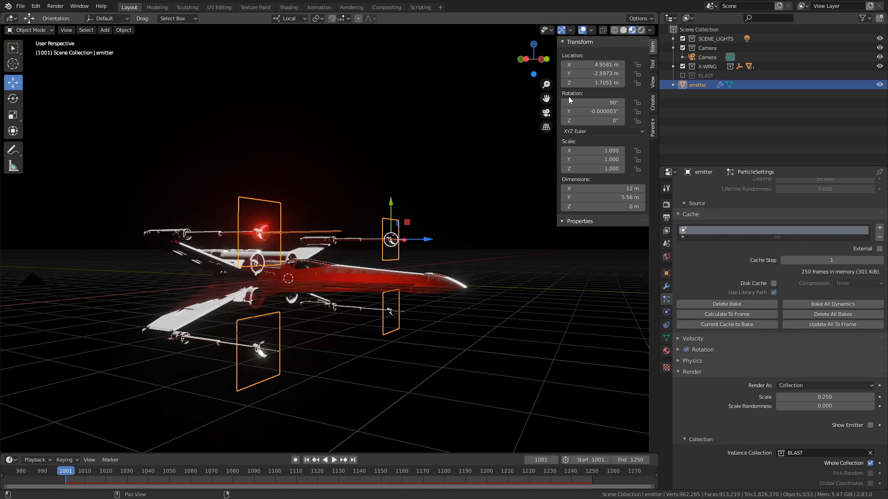
mouse_move(467, 258)
middle_mouse_down()
mouse_move(419, 284)
mouse_move(353, 292)
mouse_move(353, 319)
middle_mouse_up()
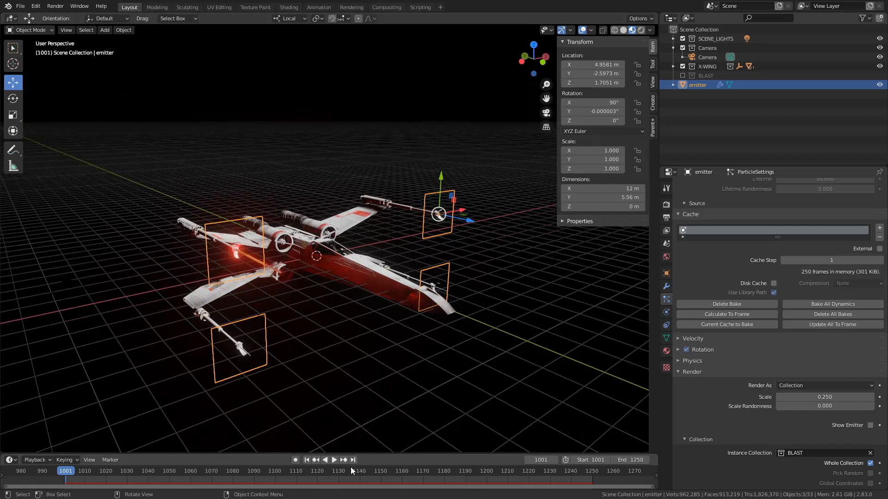
left_click(334, 460)
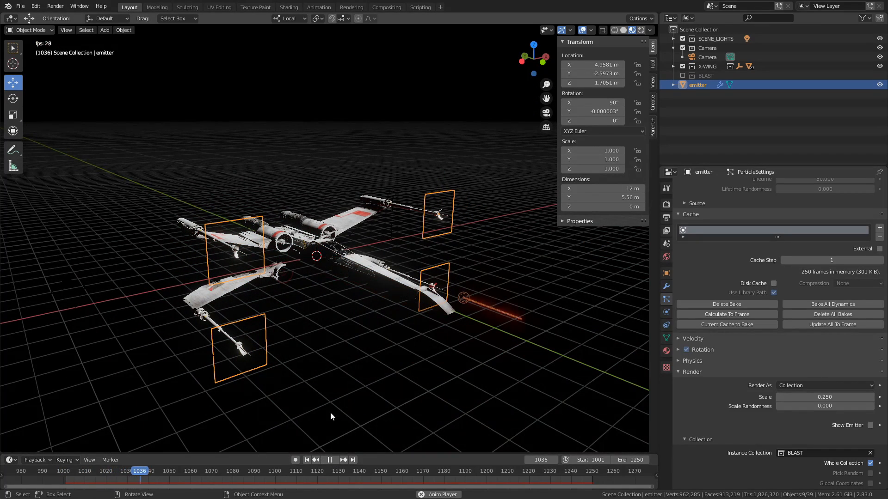
left_click(332, 459)
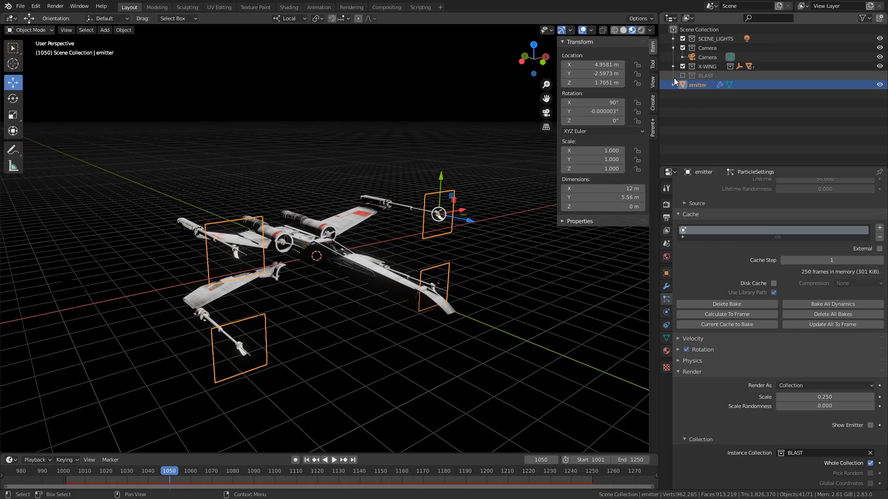
middle_click_drag(402, 287, 416, 256)
left_click(333, 460)
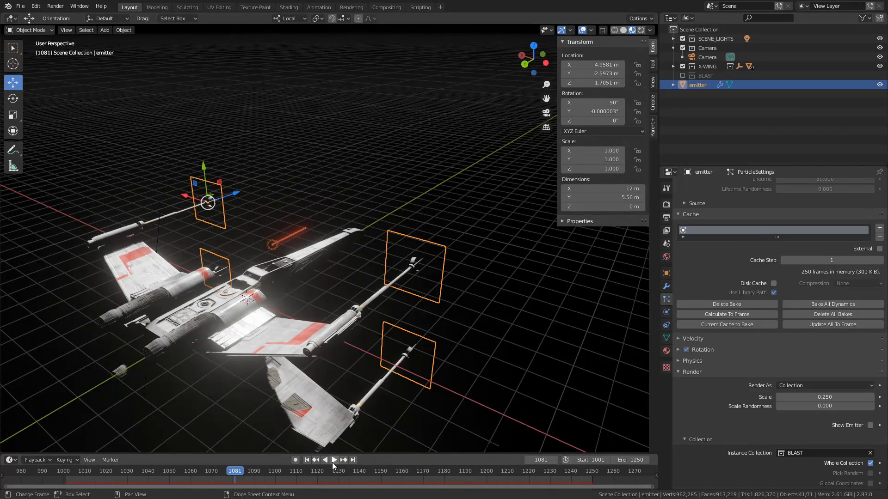
left_click(334, 459)
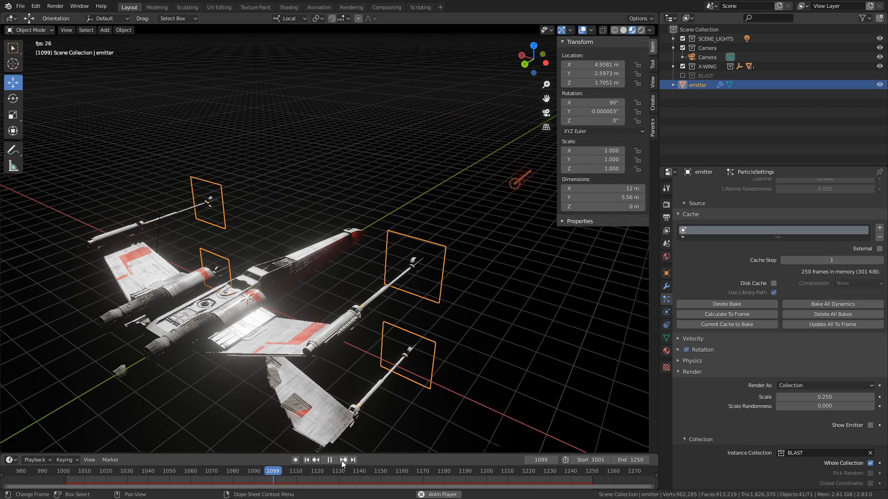
left_click(342, 461)
Include the BLAST collection in the view layer and set its point light's power to 1000 W
left_click(683, 75)
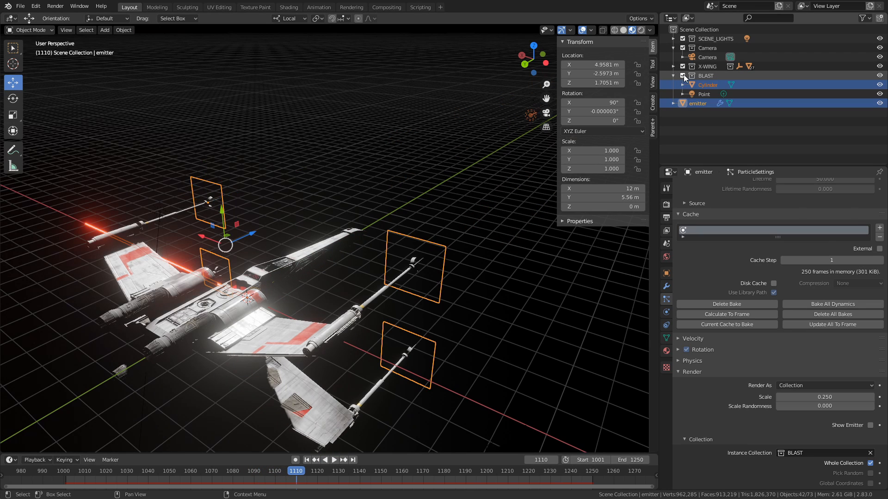
left_click(703, 94)
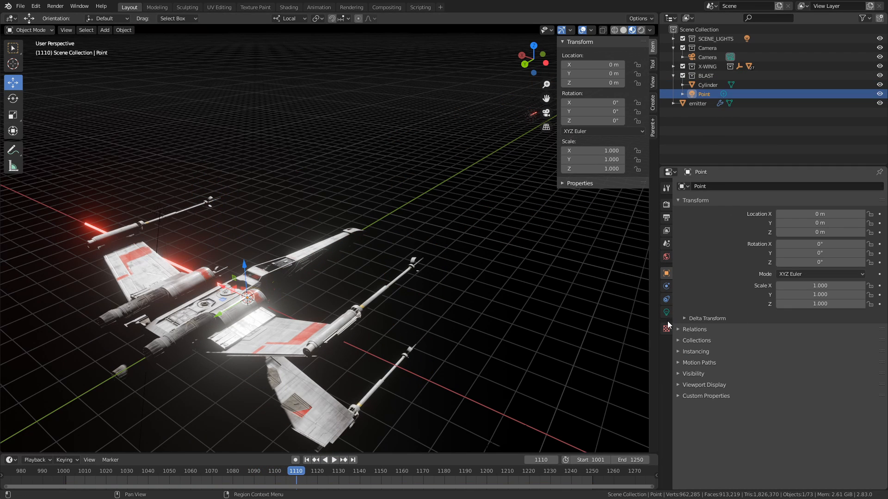
left_click(667, 313)
left_click(826, 247)
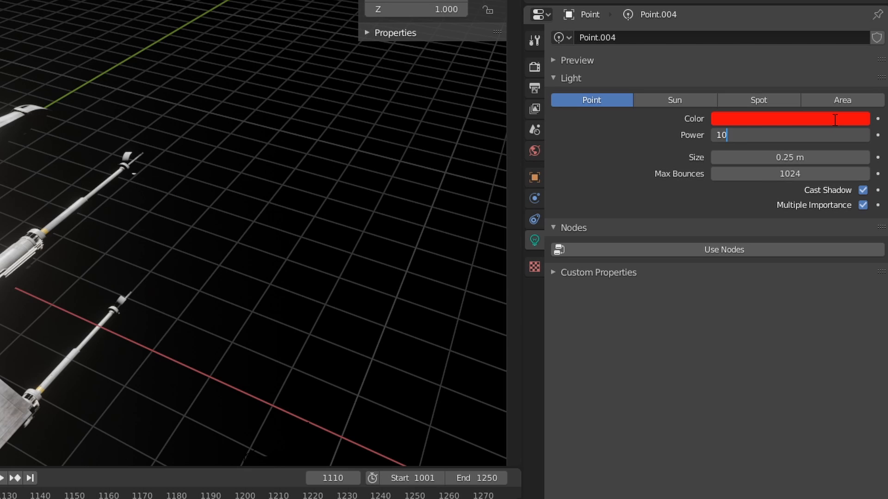
left_click(827, 135)
key("Return")
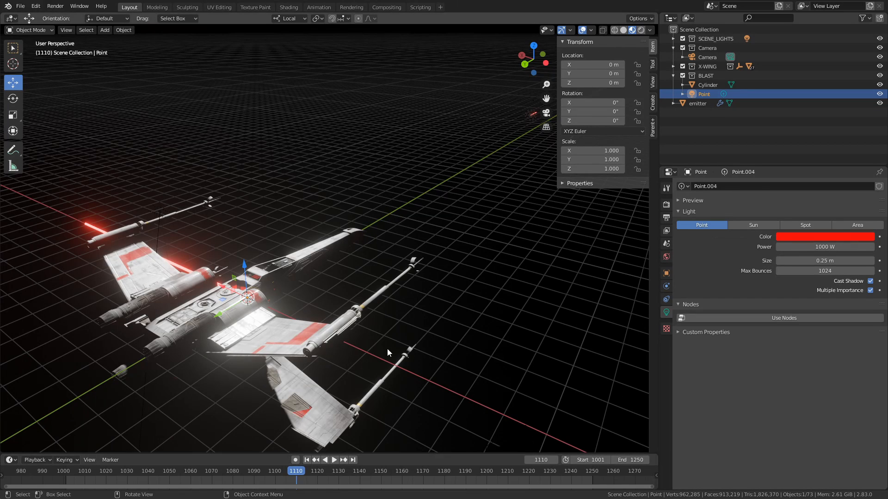
Exclude the BLAST collection, play the animation and scrub to frame 1004 to examine the light on the X-wing
left_click(682, 75)
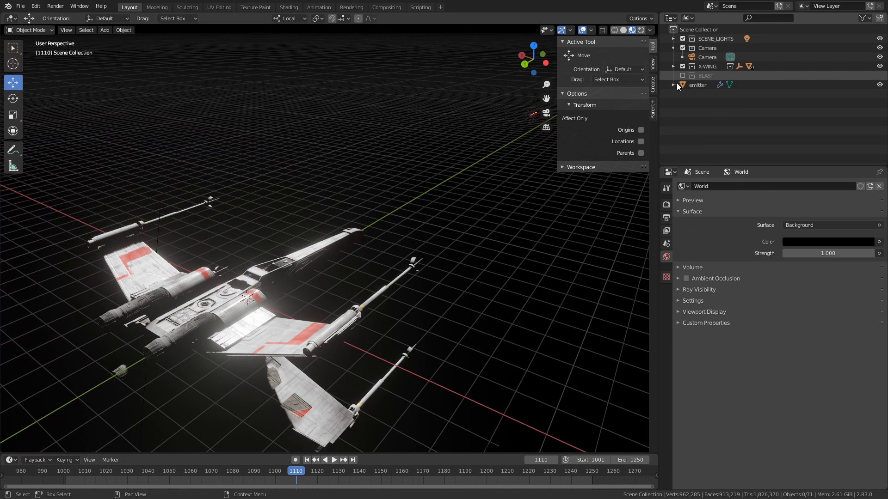
left_click(335, 460)
middle_click_drag(345, 360, 217, 265)
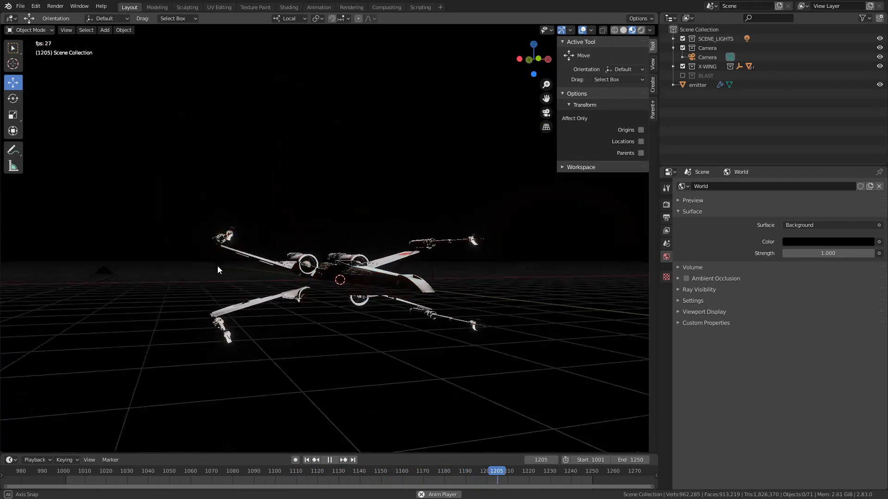
left_click(332, 461)
left_click_drag(98, 473, 74, 474)
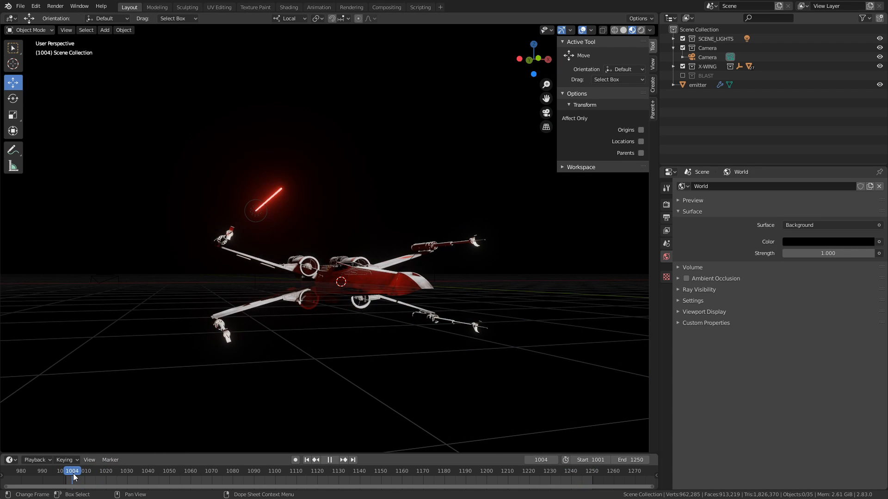
middle_click_drag(153, 430, 501, 205)
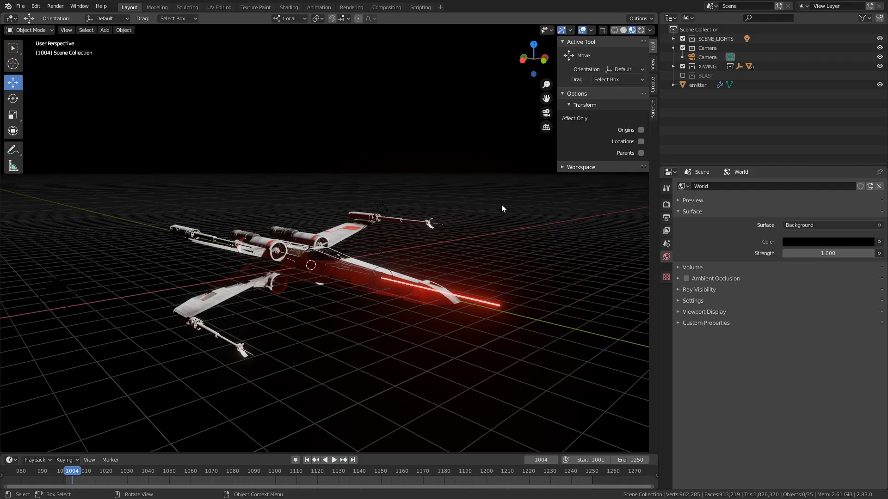
Include the BLAST collection again and move its point light about 3.64 m along the X axis
left_click(683, 75)
left_click(702, 93)
left_click_drag(328, 264, 395, 252)
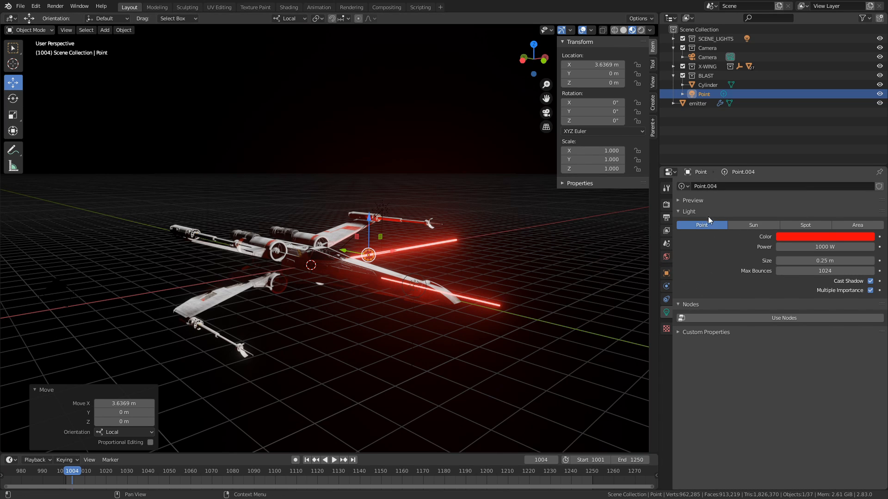
Delete the emitter's particle bake and play the animation from the start frame to check the moved light
left_click(695, 103)
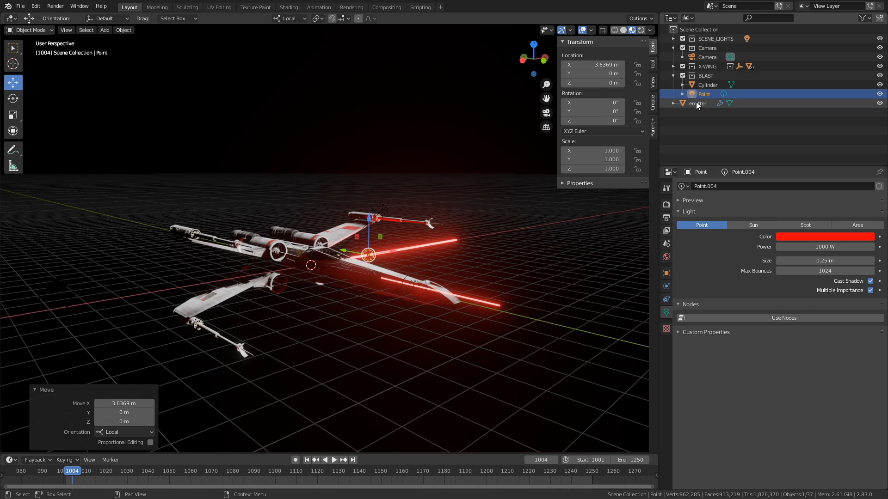
left_click(666, 299)
left_click(708, 304)
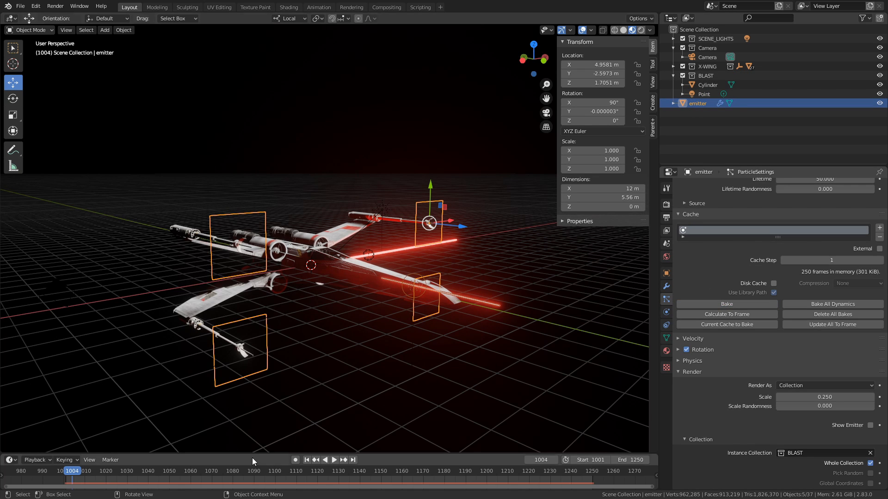
left_click(307, 460)
left_click(335, 460)
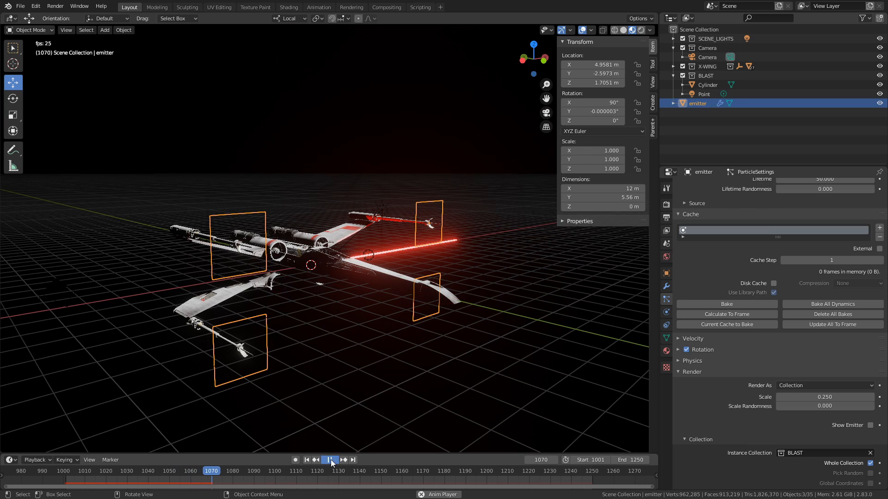
left_click(337, 462)
Turn off Shadow in the ray visibility settings of the BLAST collection's cylinder
left_click(709, 84)
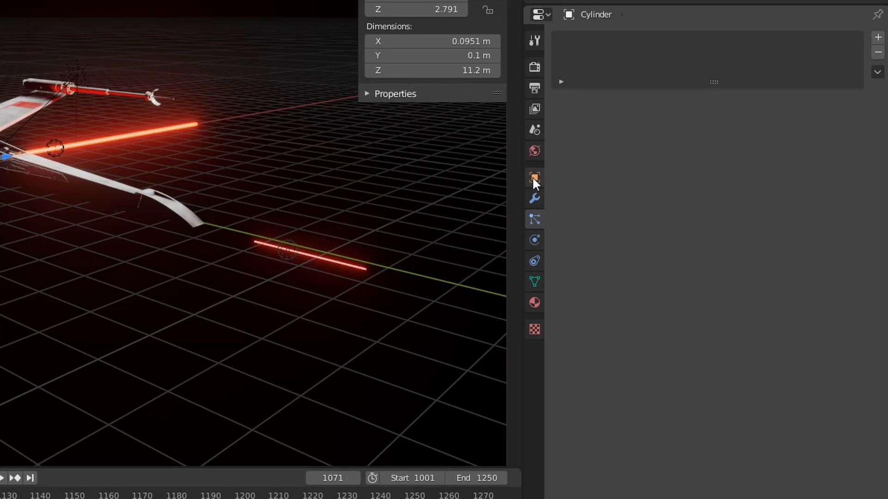
left_click(666, 272)
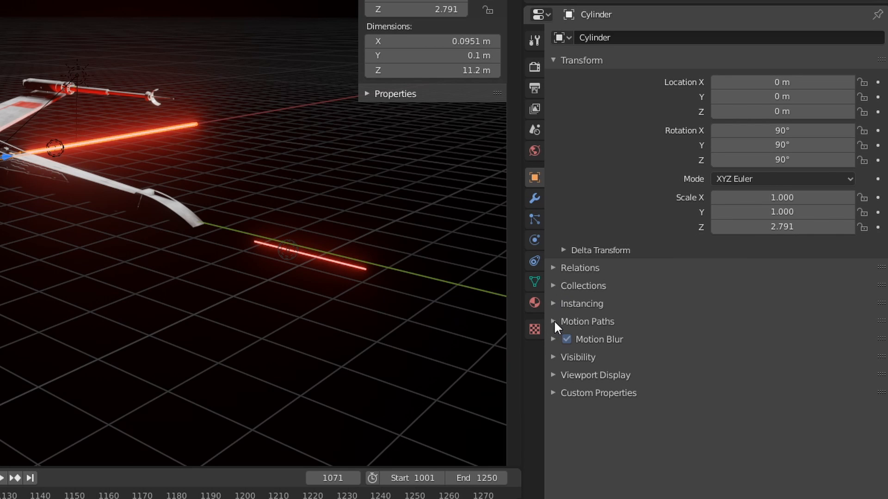
left_click(556, 355)
scroll(740, 375, "down", 2)
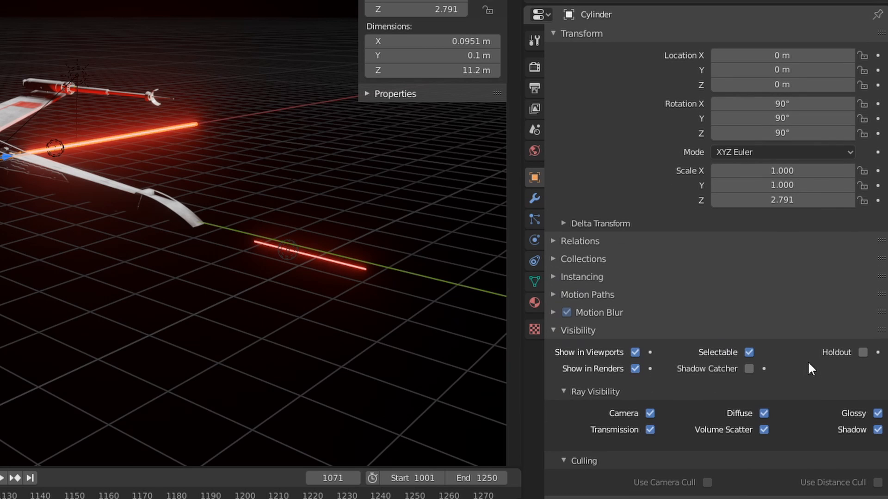
left_click(877, 430)
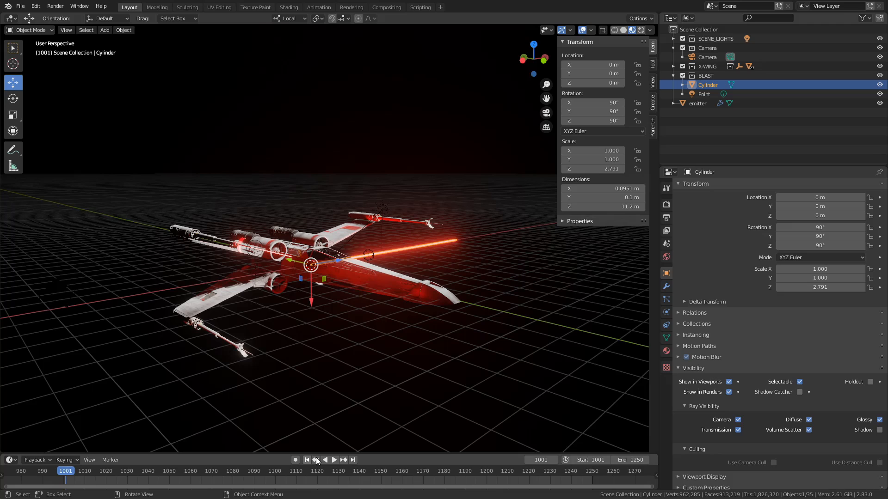
Play the animation from the first frame to check the blaster light, and return to the start
key("shift+Left")
left_click(329, 460)
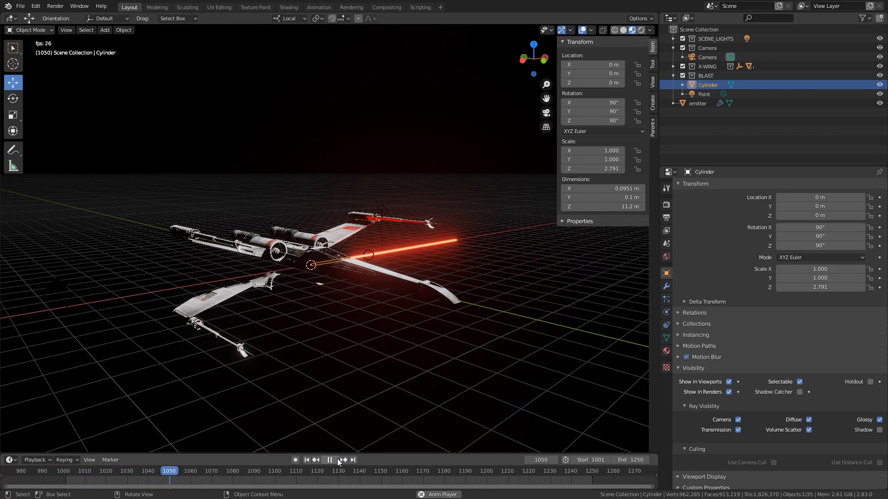
left_click(338, 460)
left_click(316, 460)
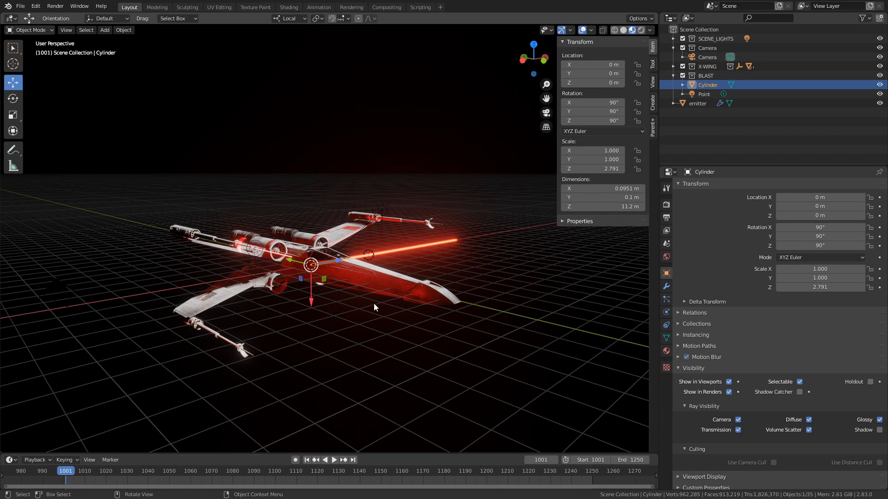
Exclude the BLAST collection from the view layer and run the animation to frame 1031
left_click(682, 75)
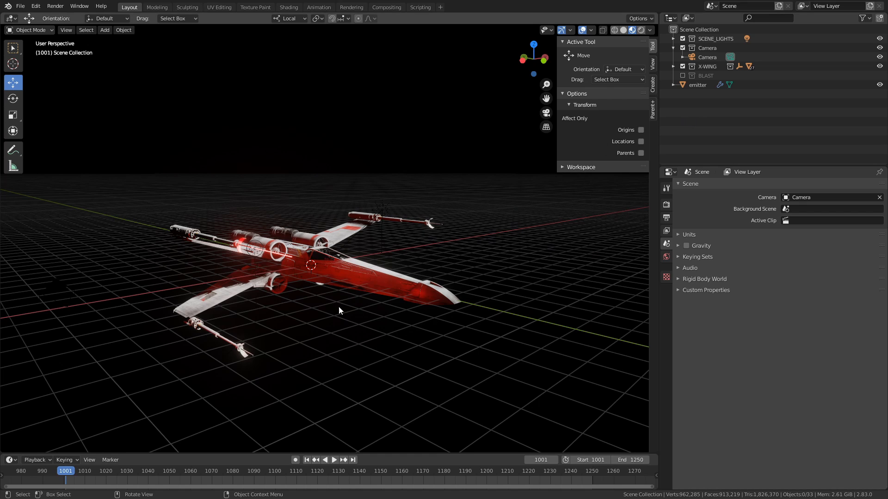
key("space")
left_click_drag(87, 472, 128, 472)
key("space")
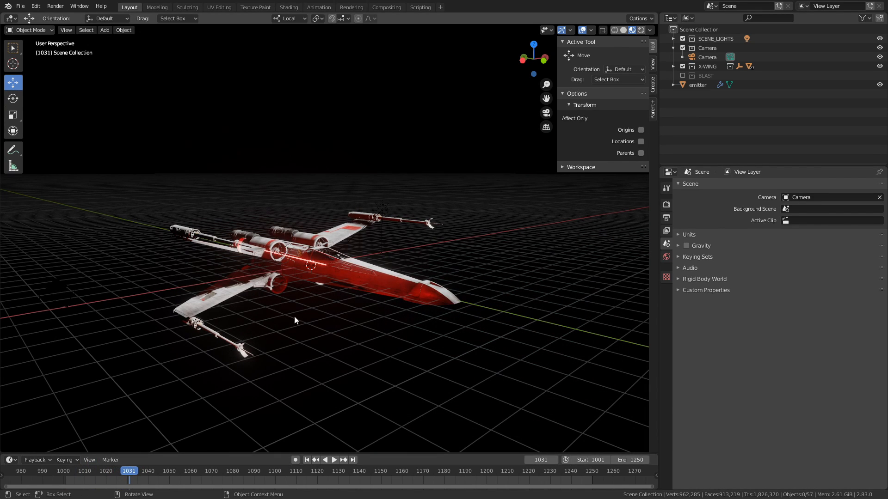
Align the scene camera to a low front view of the X-wing
middle_click_drag(294, 315, 371, 257)
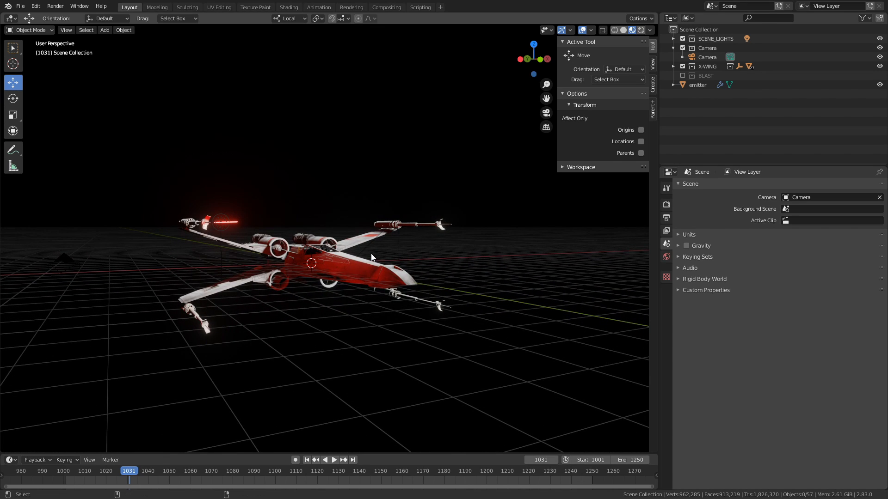
key("ctrl+alt+KP_0")
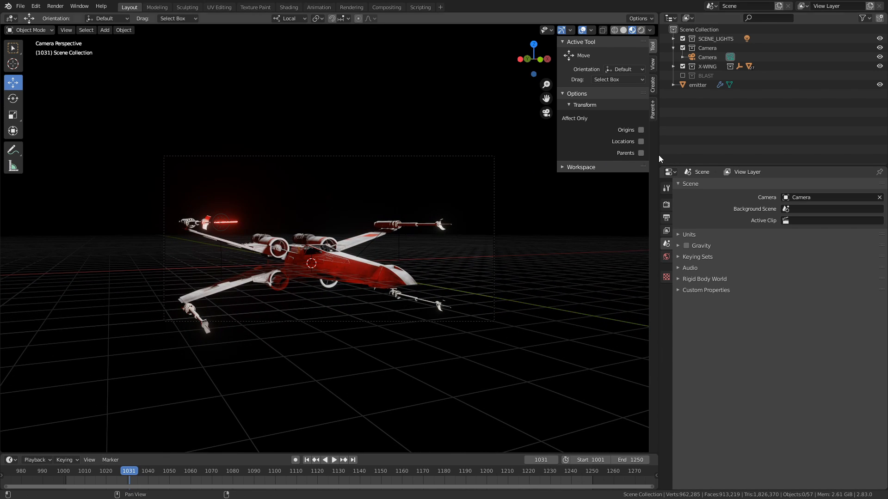
Set the render resolution to 1920 × 816 px
left_click(666, 205)
left_click(665, 217)
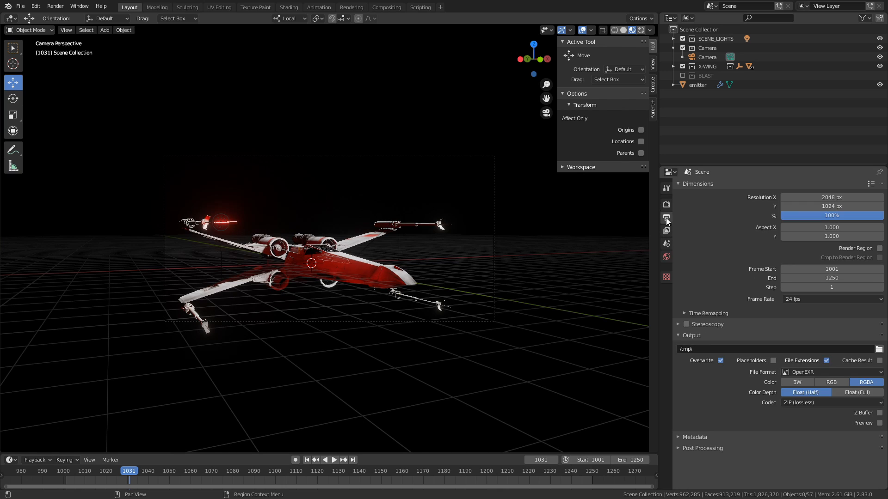
double_click(847, 197)
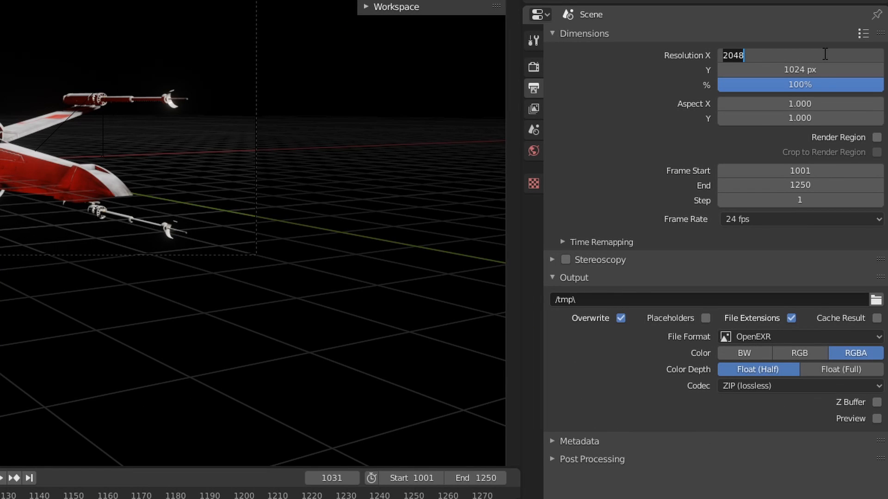
type("1920")
key("Tab")
key("BackSpace")
type("816")
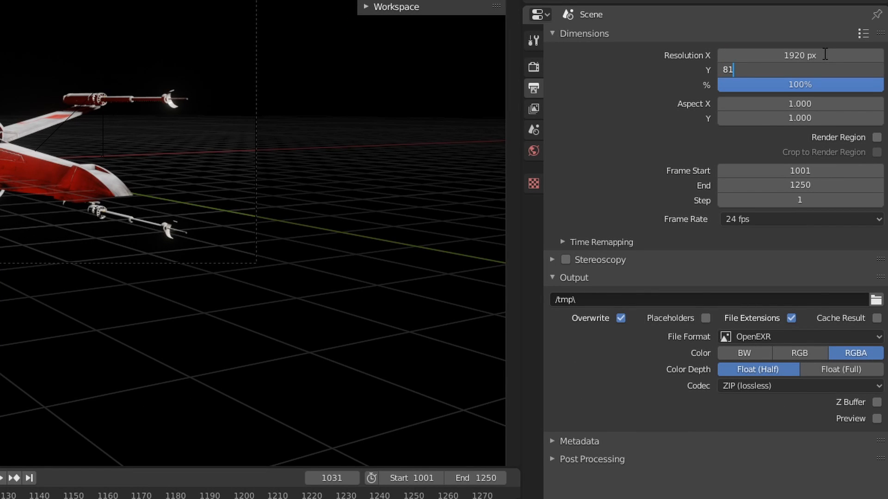
key("Tab")
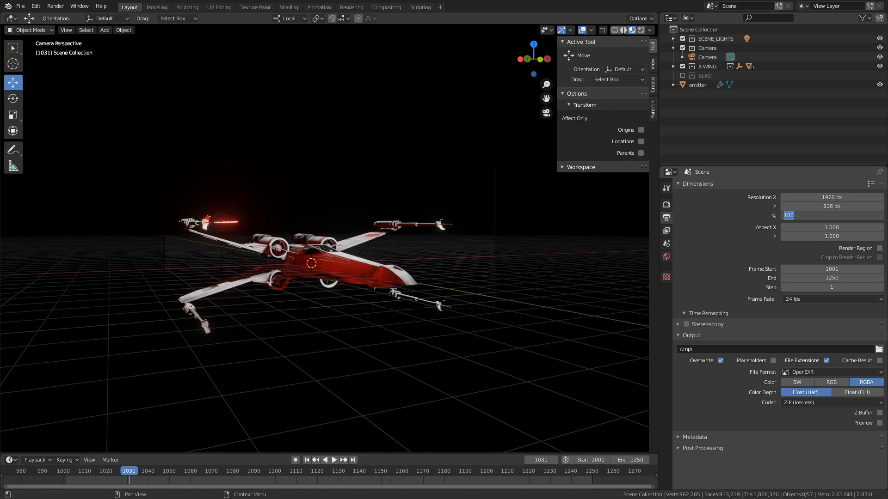
Lock the camera to the view and reframe the X-wing inside the camera frame
left_click(653, 65)
left_click(652, 64)
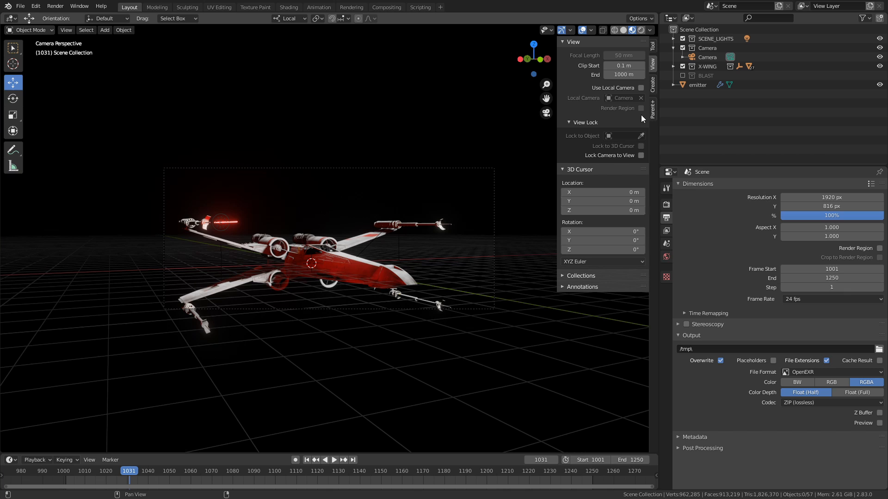
left_click(641, 155)
middle_click_drag(376, 259, 365, 231)
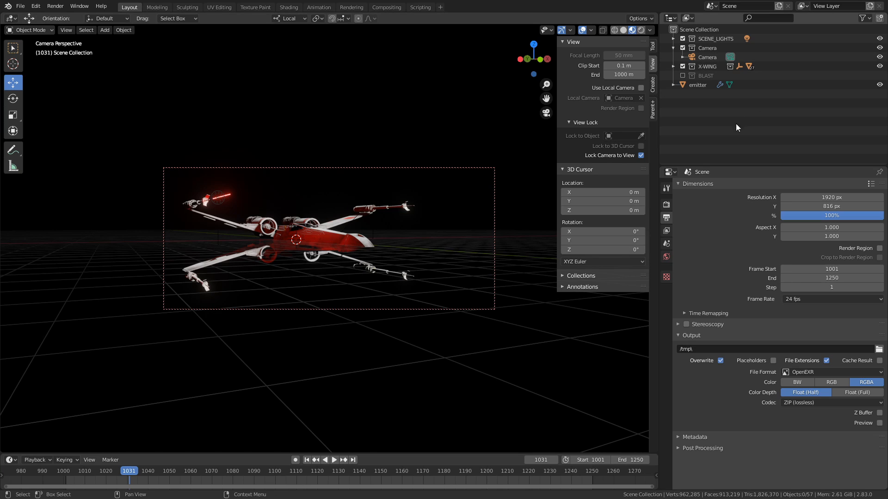
Check that the render engine is Cycles and switch the viewport to rendered shading
left_click(666, 203)
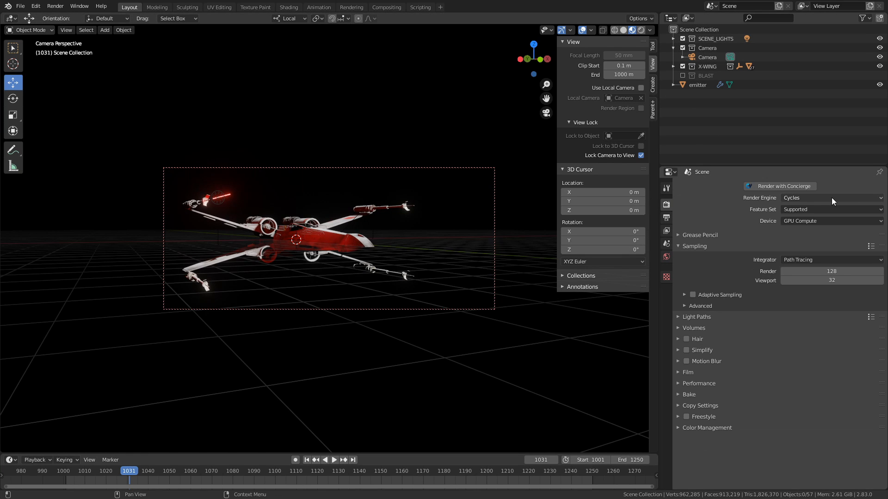
left_click(831, 198)
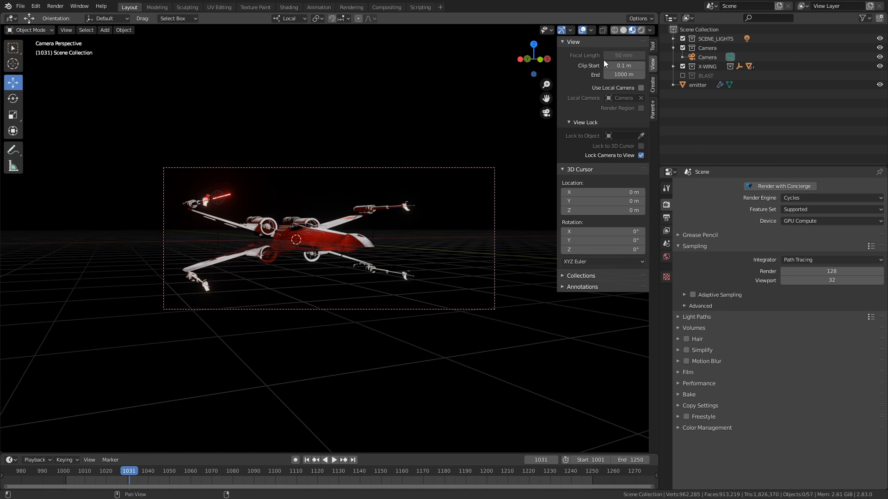
left_click(642, 29)
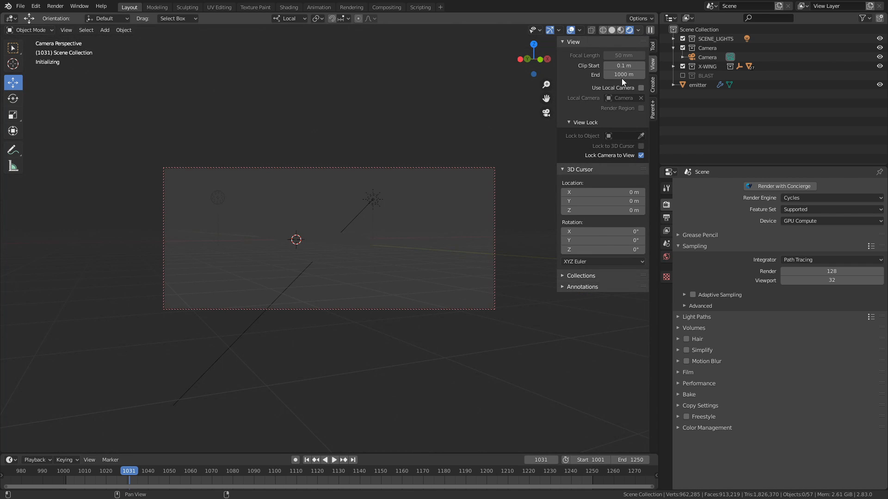
Enable Render Region and orbit the locked camera slightly around the X-wing
left_click(666, 218)
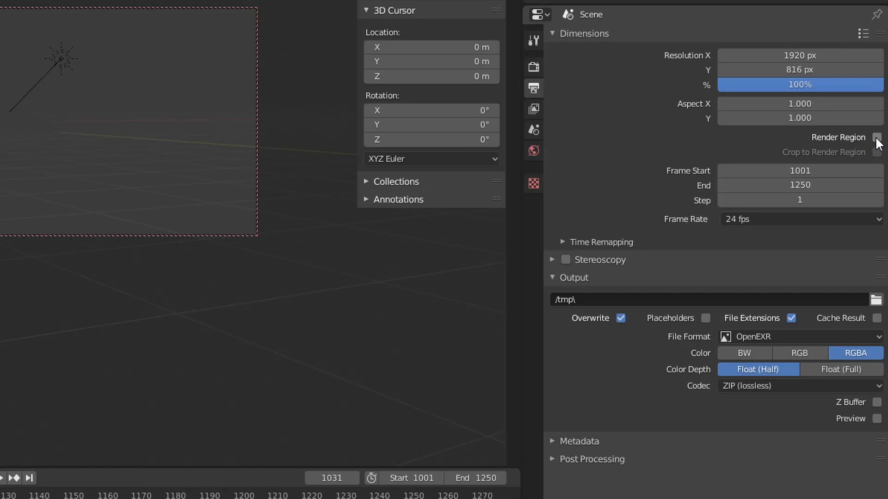
left_click(876, 138)
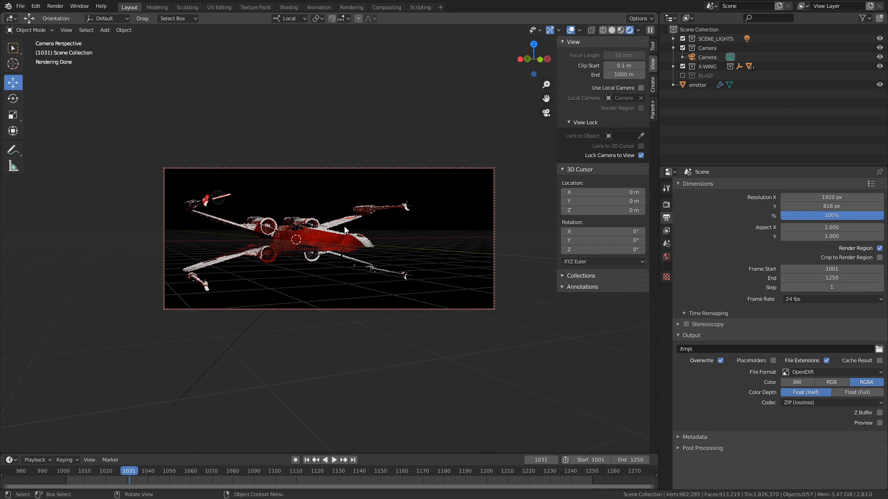
mouse_move(333, 232)
middle_mouse_down()
mouse_move(335, 240)
mouse_move(318, 231)
middle_mouse_up()
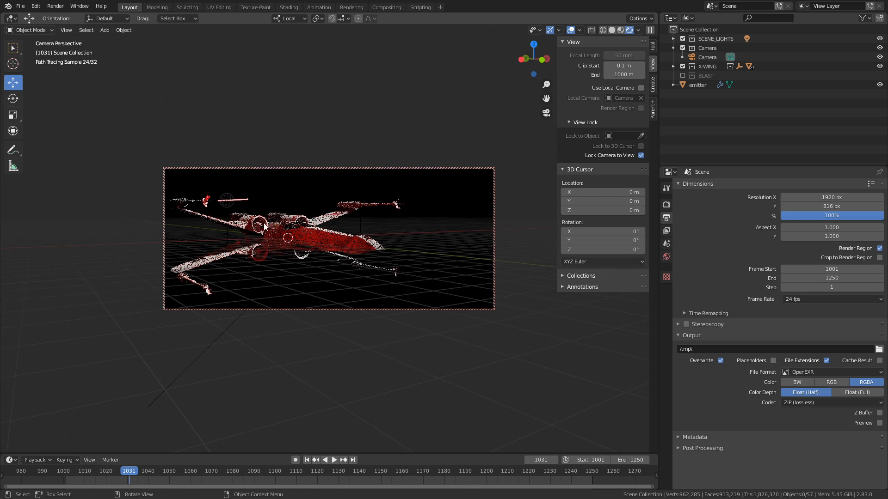
Enable Motion Blur and split the 3D viewport, turning the new area into an image editor that shows the Render Result
left_click(665, 205)
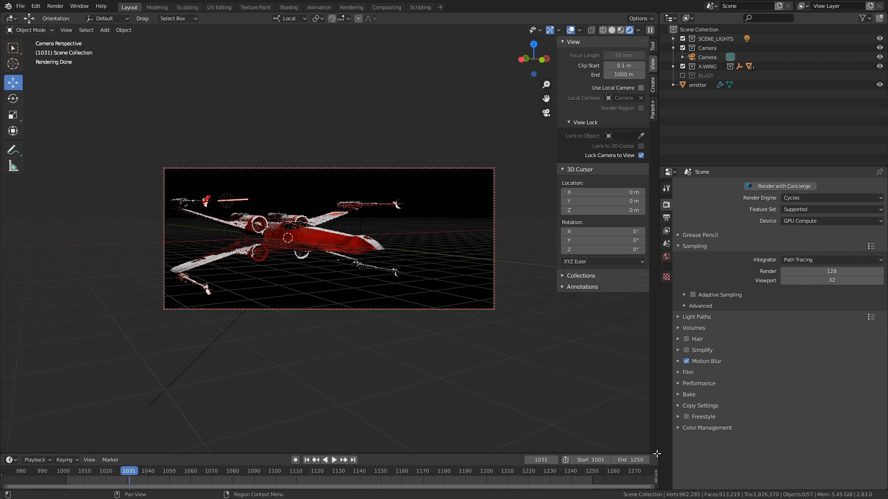
left_click_drag(657, 454, 185, 198)
left_click(11, 203)
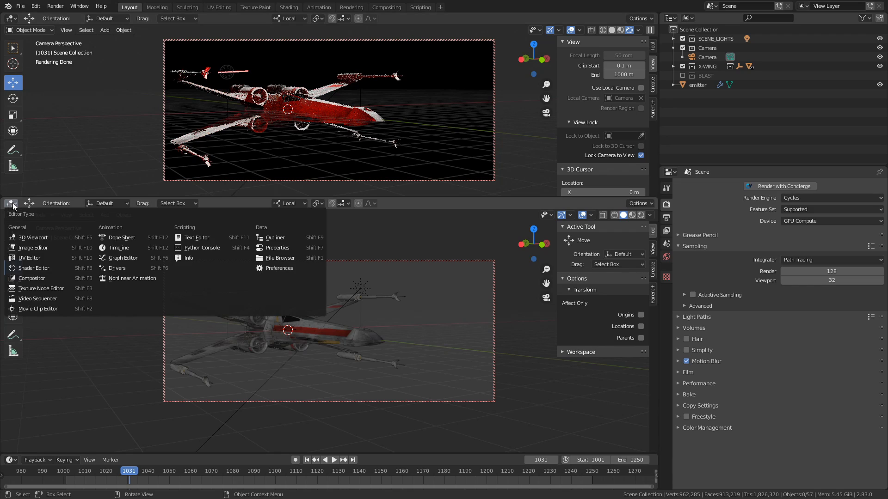
left_click(46, 248)
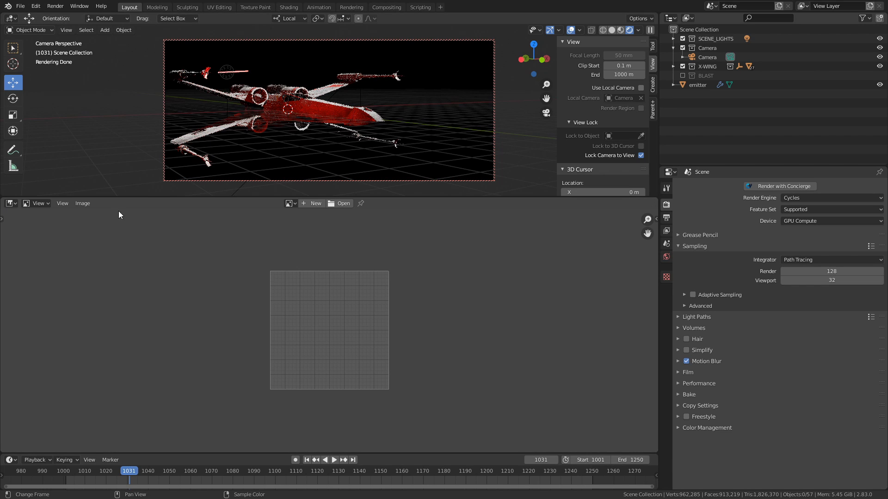
left_click(290, 204)
left_click(306, 217)
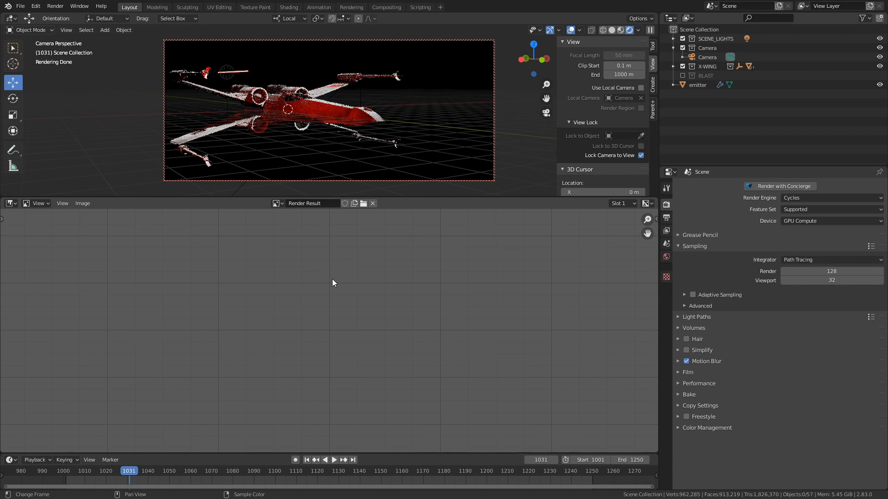
key("shift+Home")
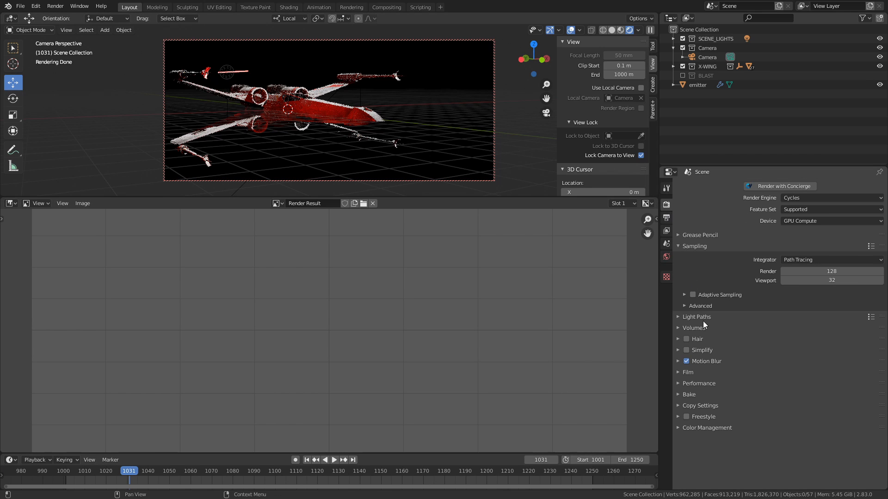
Enable Save Buffers and Persistent Images for final renders, and render frame 1031
left_click(680, 382)
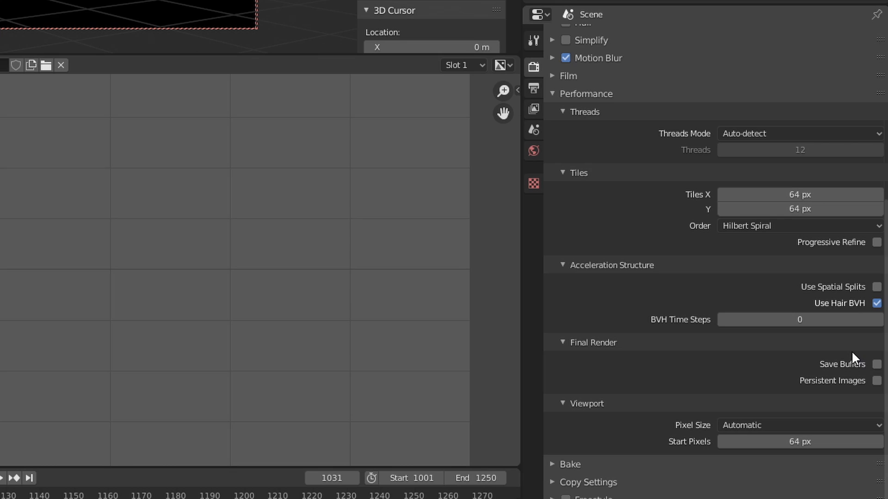
left_click(877, 380)
left_click(877, 363)
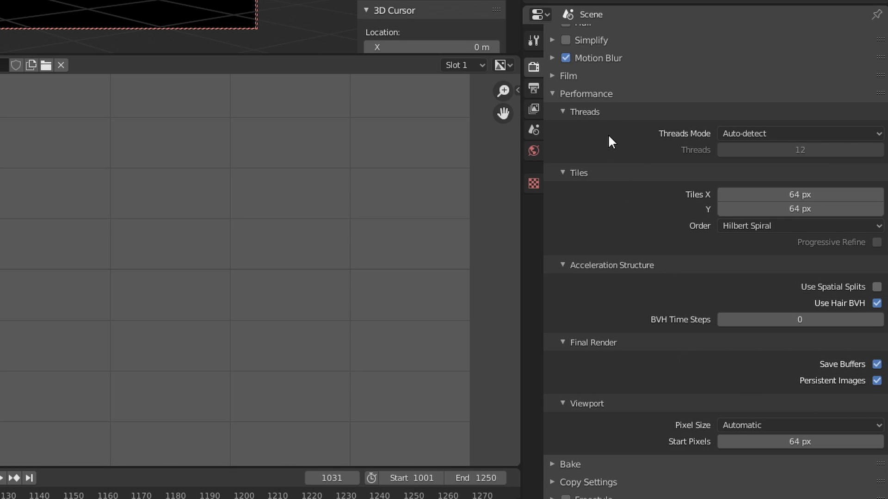
left_click(553, 93)
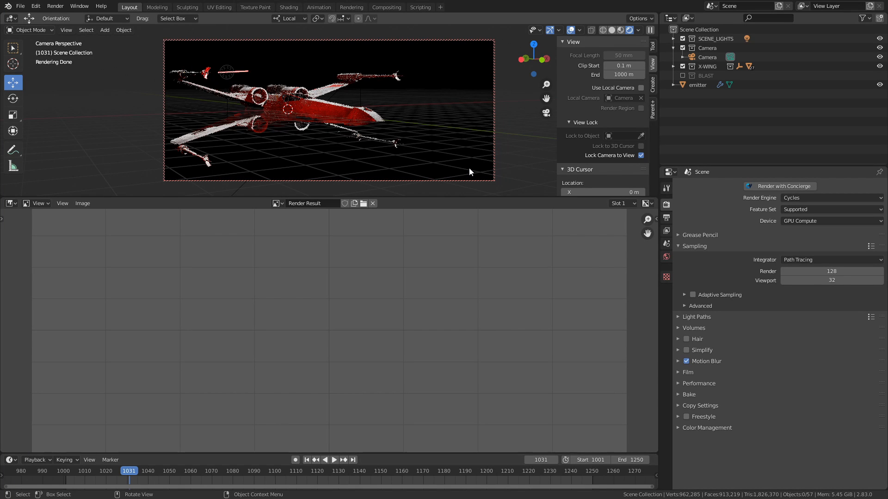
key("F12")
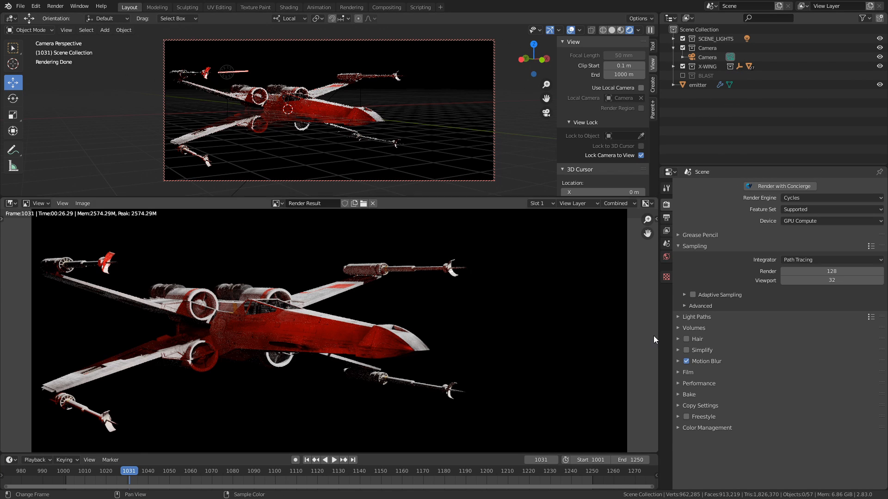
Set the motion blur position to Start on Frame and render the frame again
left_click(678, 361)
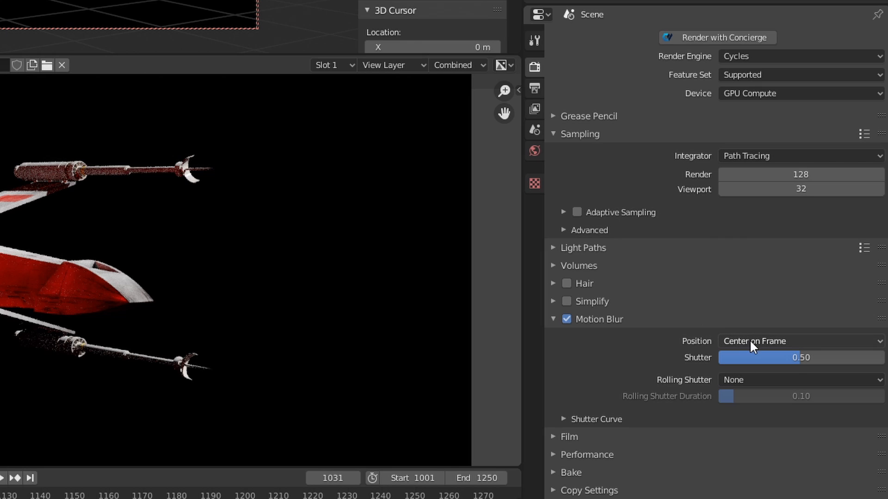
left_click(771, 341)
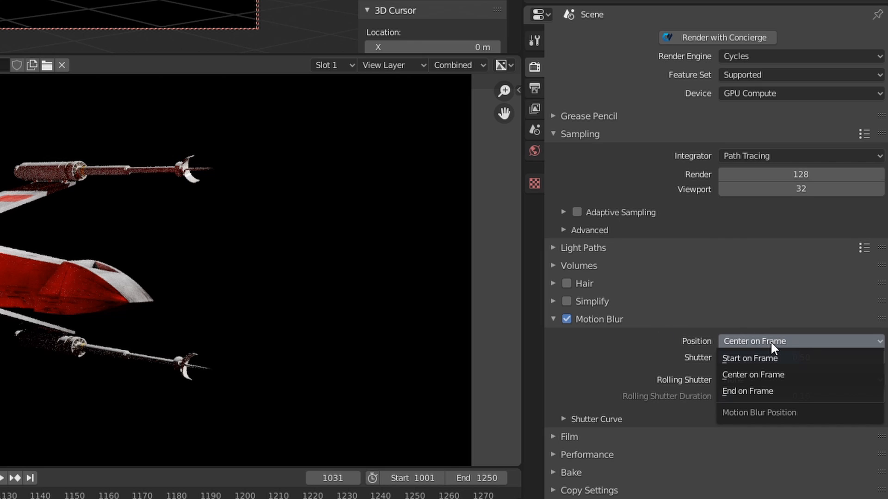
left_click(771, 358)
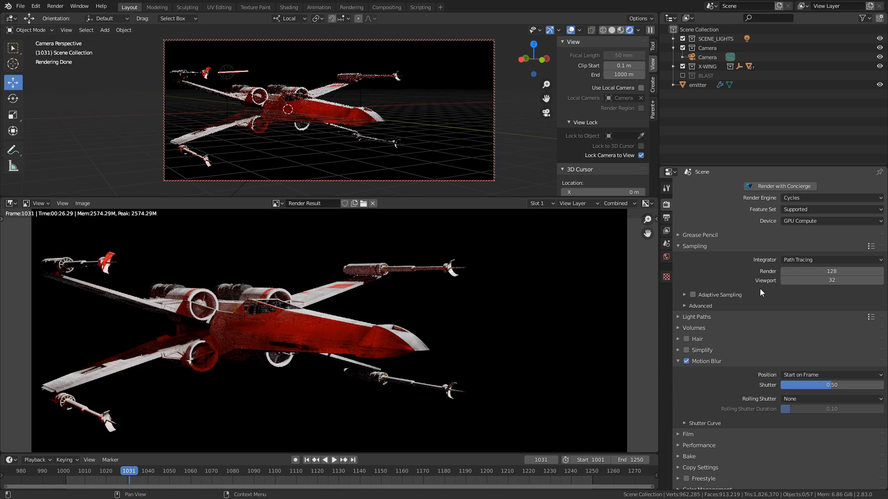
key("F12")
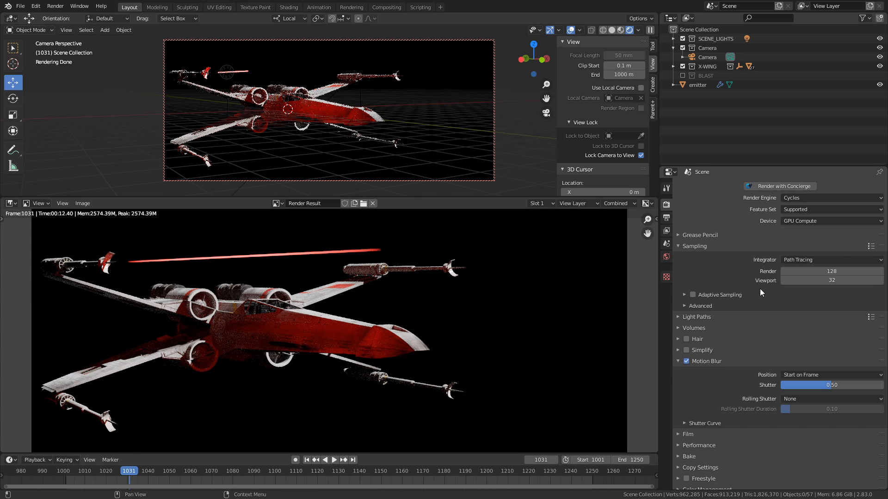
Set the resolution percentage to 50% with Render Region enabled, and save the file
left_click(666, 217)
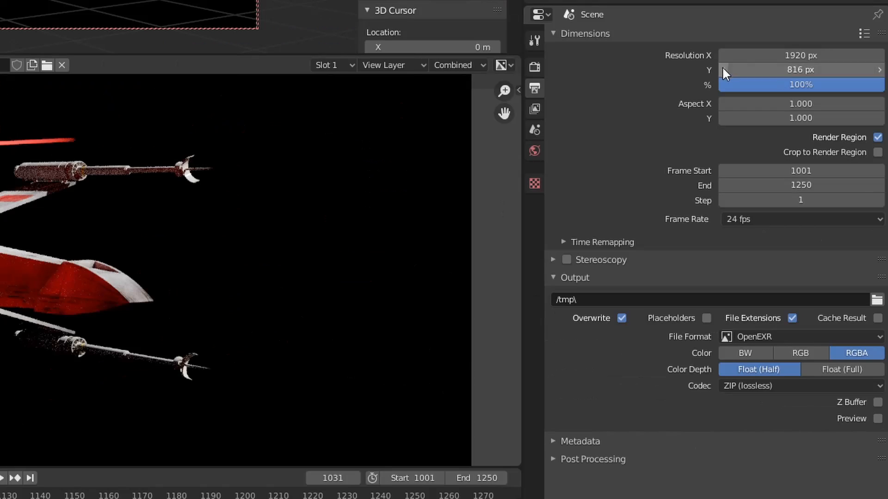
left_click(805, 90)
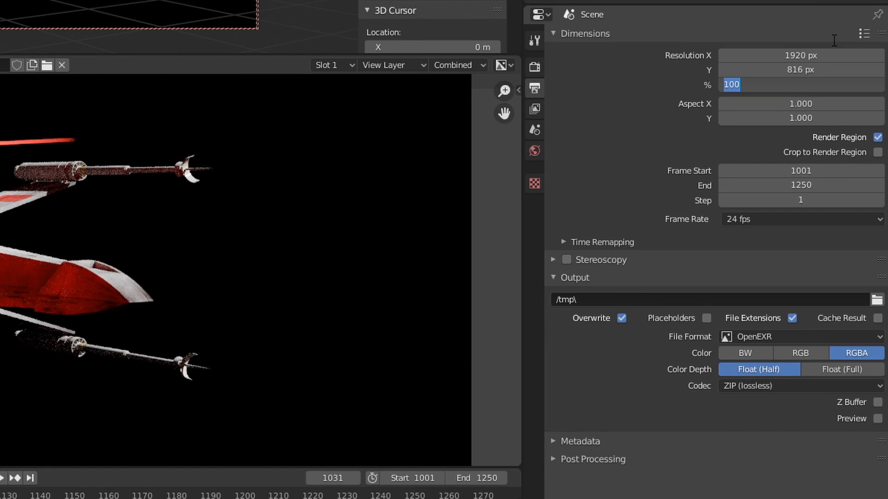
type("50")
key("Return")
key("ctrl+alt+b")
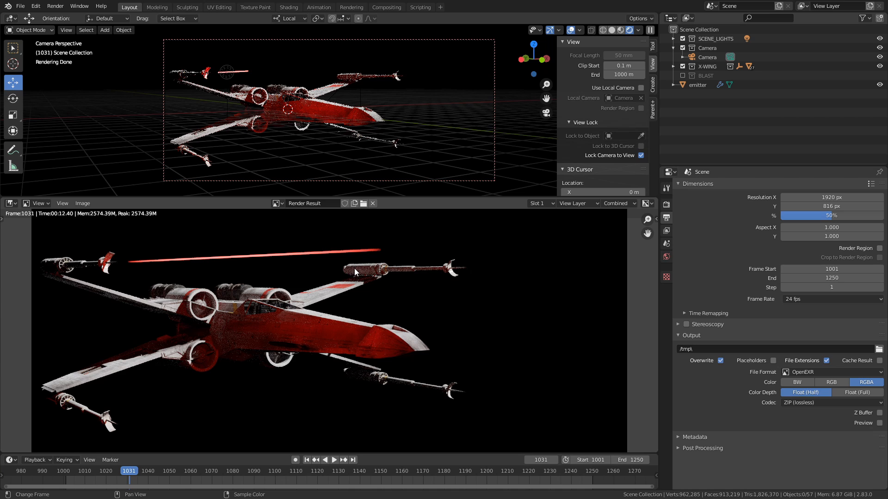
left_click(880, 249)
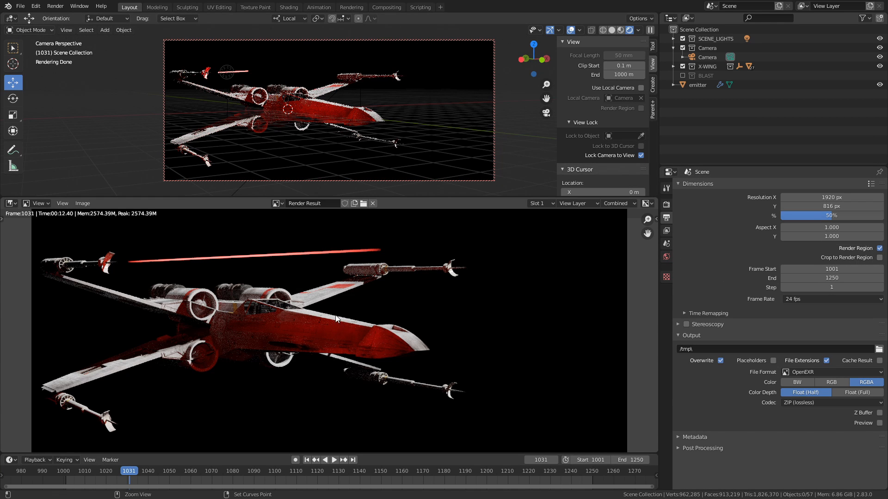
key("ctrl+s")
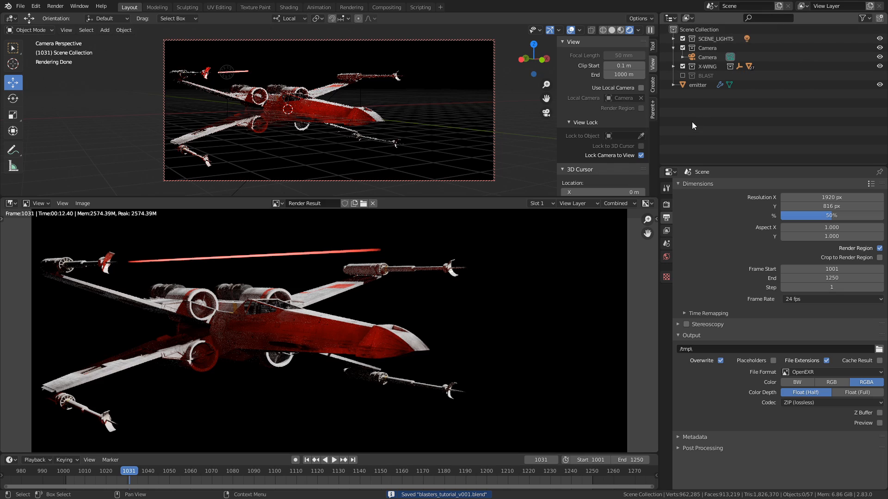
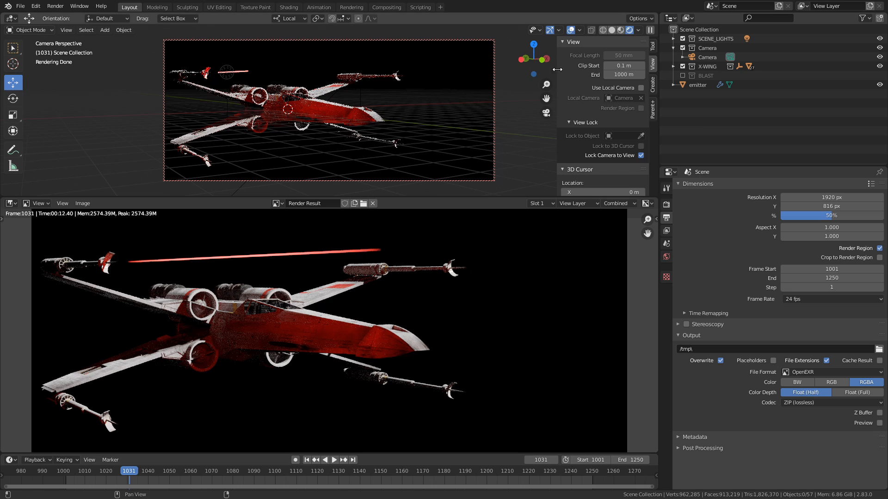
Rename the current view layer as XWING
double_click(843, 7)
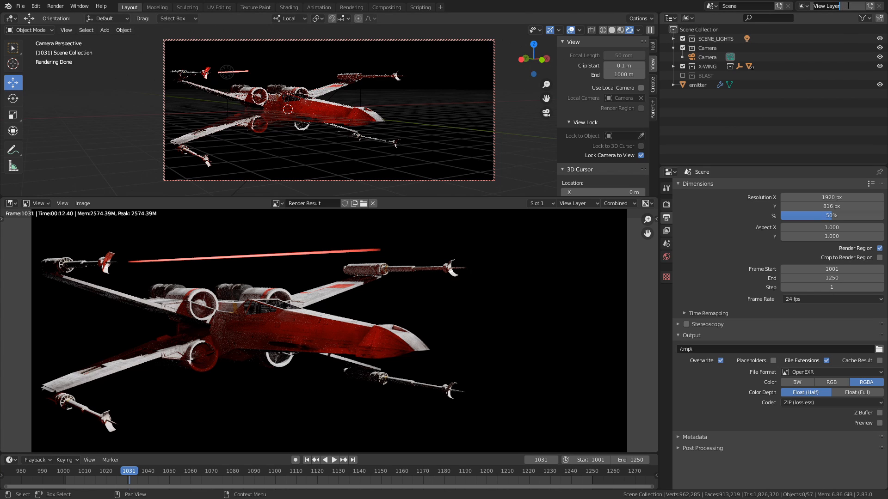
type("CWEI")
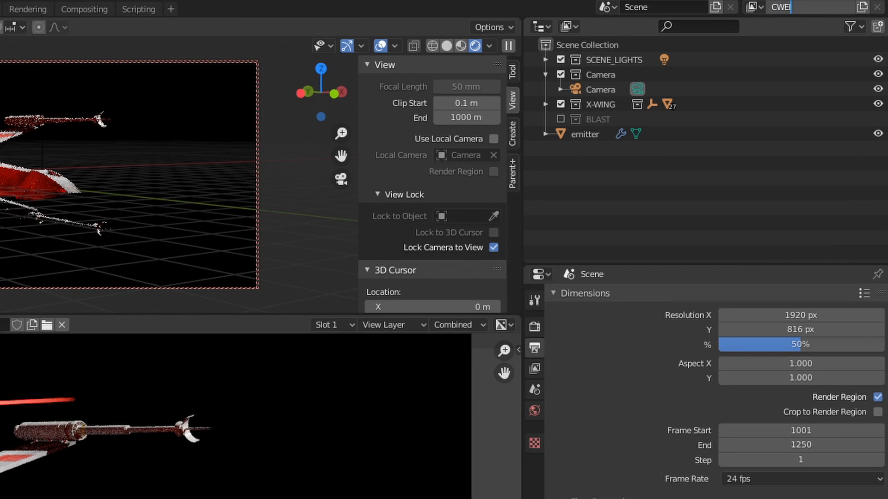
key("BackSpace")
key("BackSpace")
key("BackSpace")
key("BackSpace")
type("XWING")
key("Return")
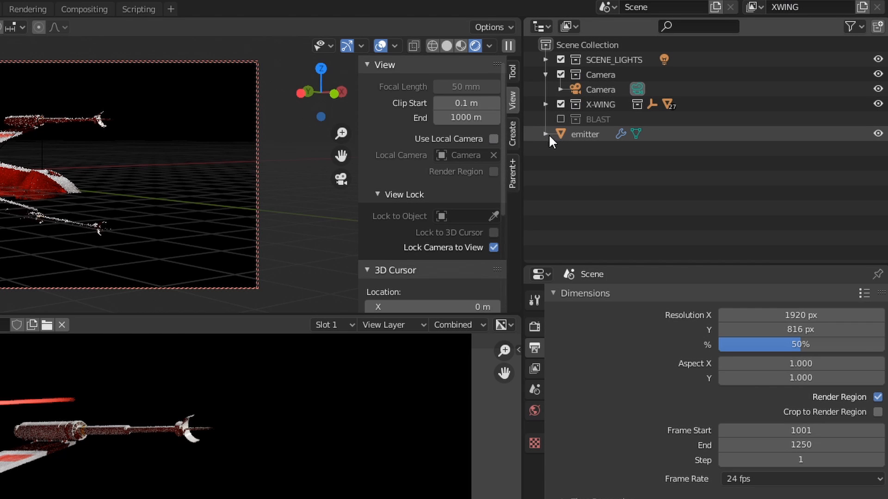
Move the emitter into a new collection named BLASTER and exclude that collection from the view layer
left_click(582, 134)
key("m")
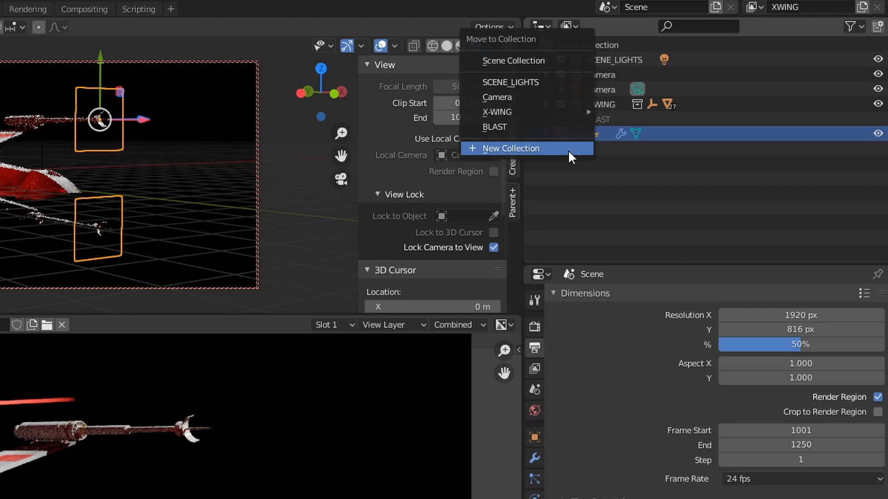
left_click(568, 146)
type("BLASTER")
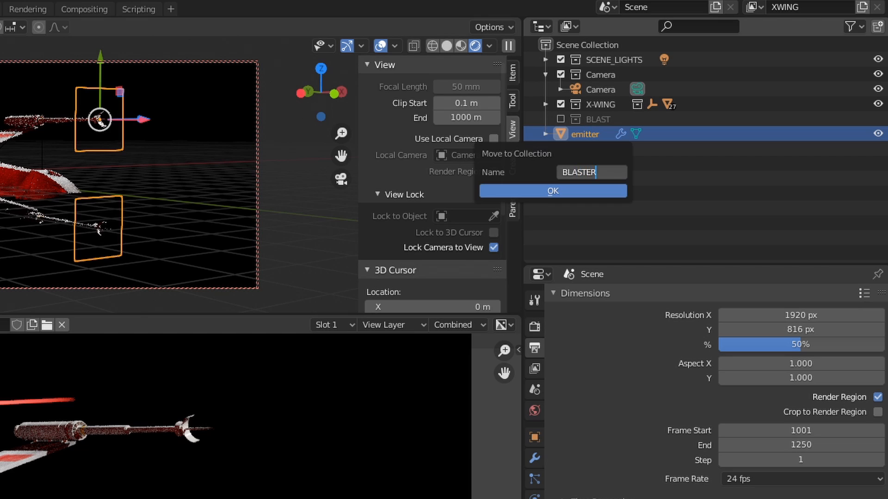
key("Return")
left_click(564, 197)
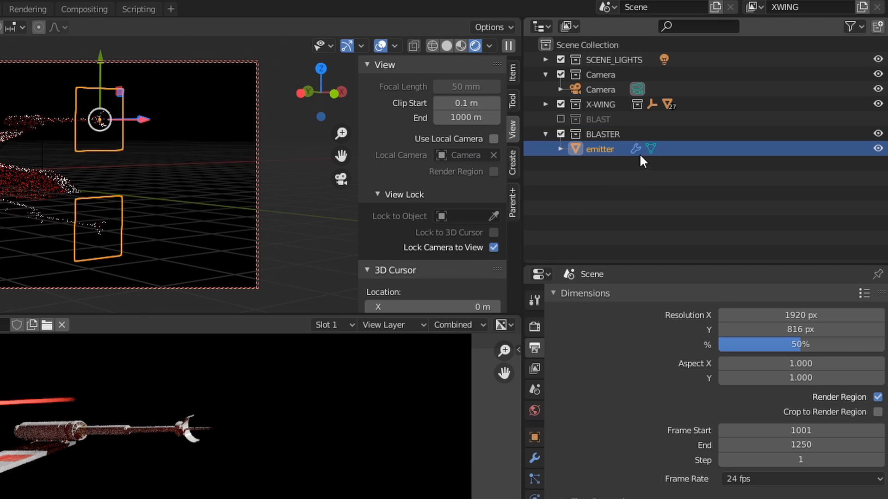
left_click(549, 133)
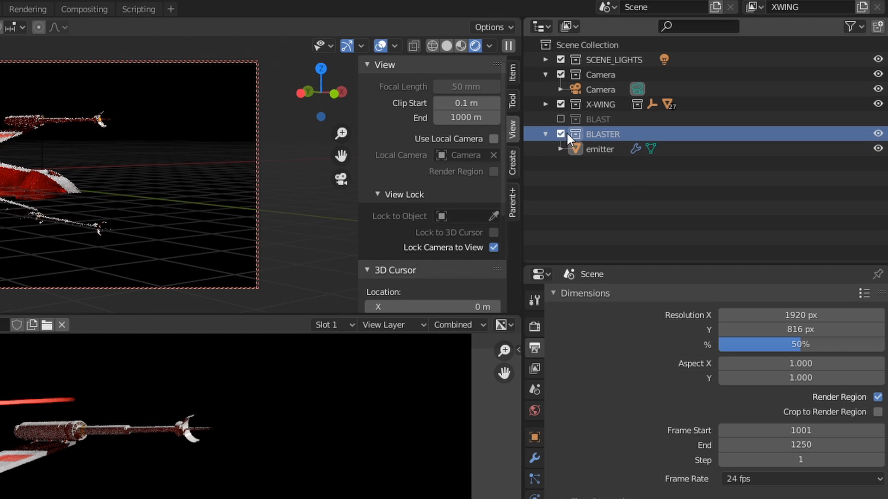
left_click(560, 134)
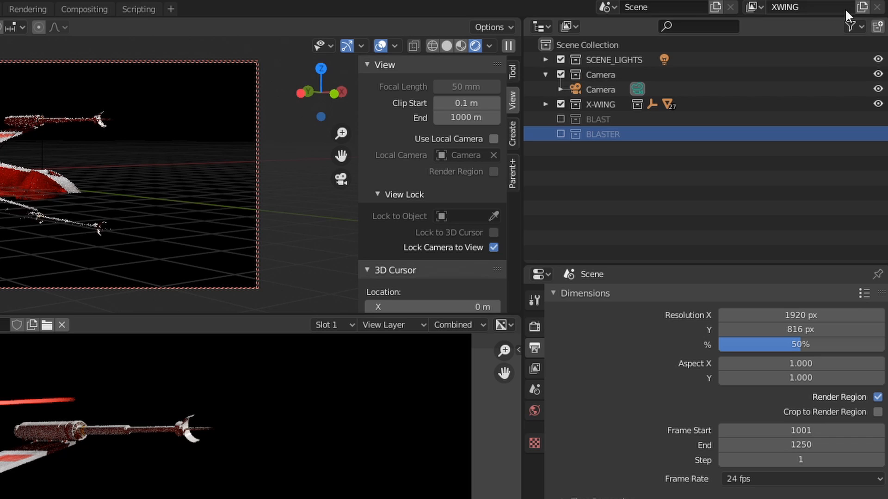
Add a view layer that copies the XWING layer's settings, name it BLASTERS, and save the file
left_click(863, 6)
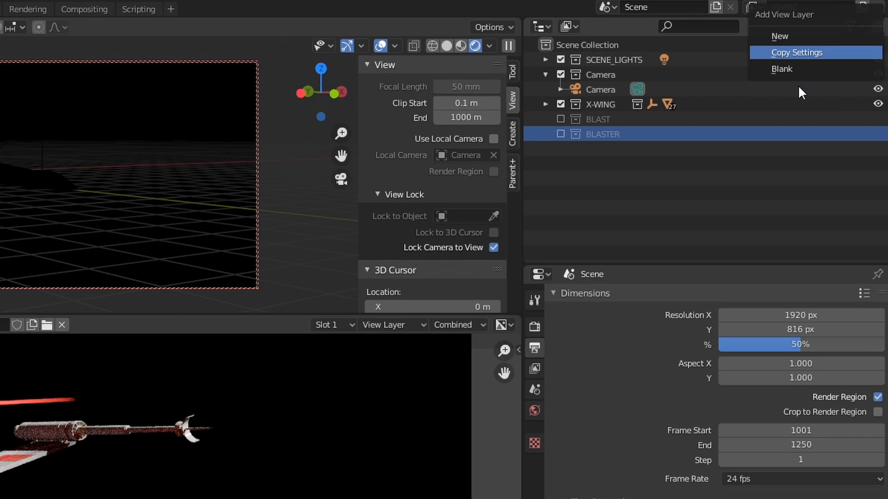
key("Return")
left_click(791, 7)
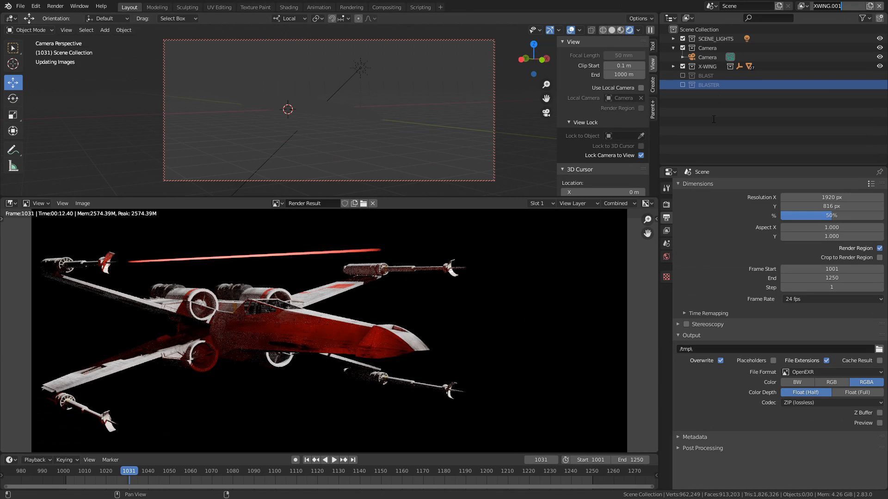
key("Return")
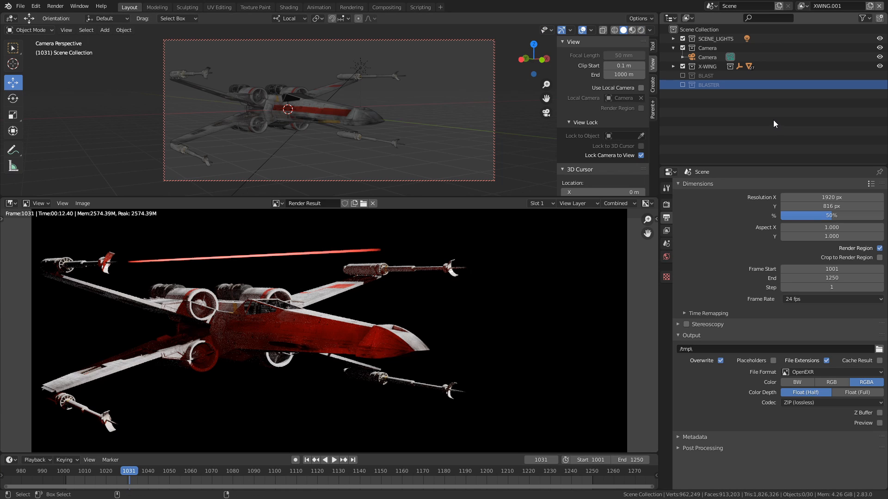
key("ctrl+s")
left_click(827, 6)
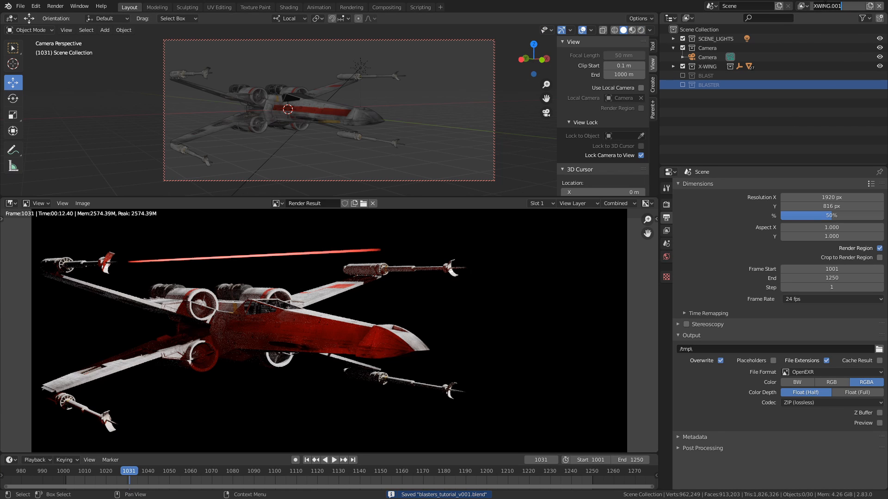
type("BLASTERS")
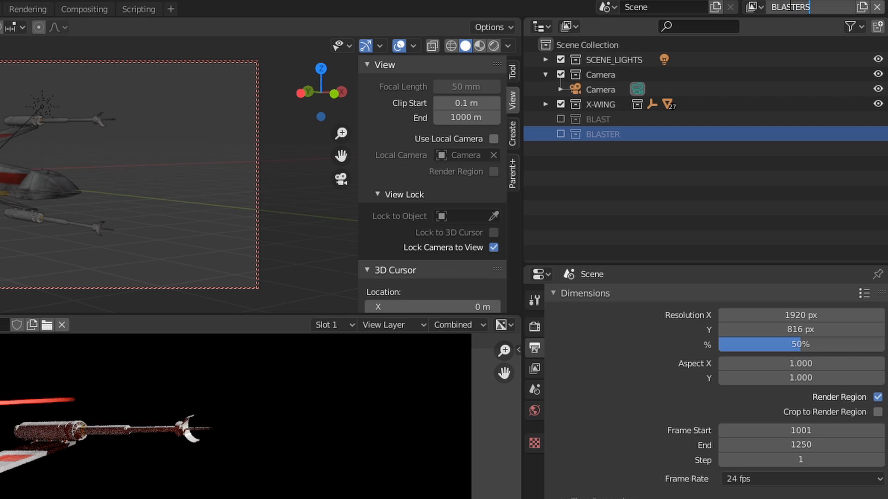
key("Return")
Include the BLASTER collection and exclude SCENE_LIGHTS in the BLASTERS view layer, with the viewport in rendered shading
left_click(580, 181)
left_click(561, 133)
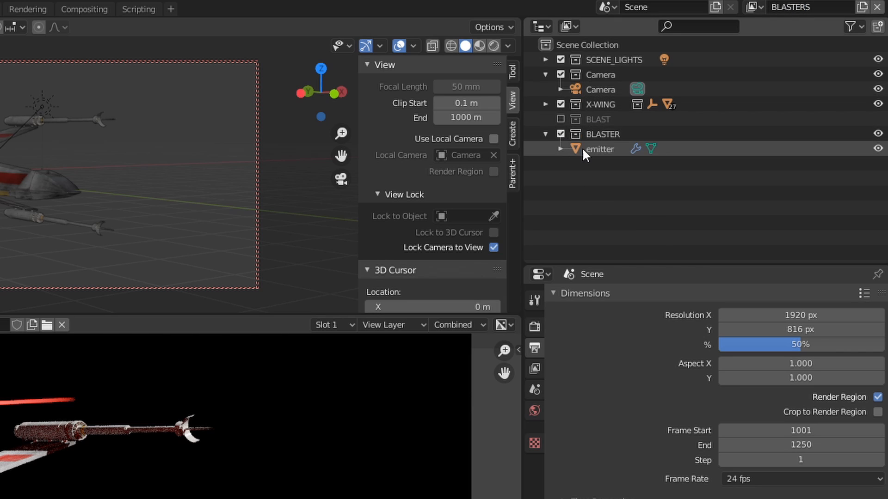
left_click(545, 59)
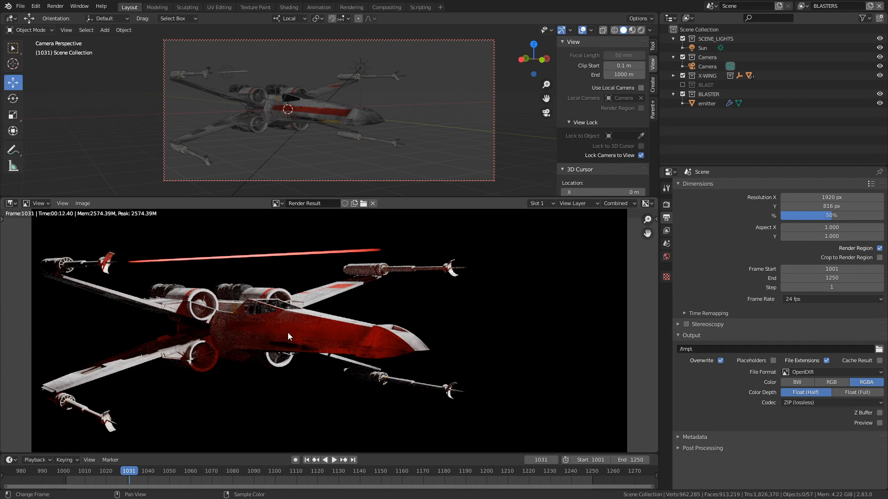
left_click(682, 39)
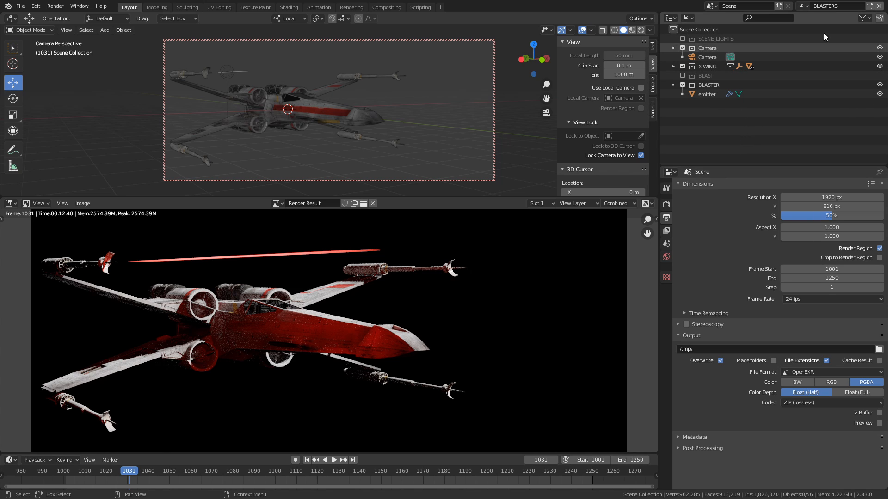
left_click(640, 29)
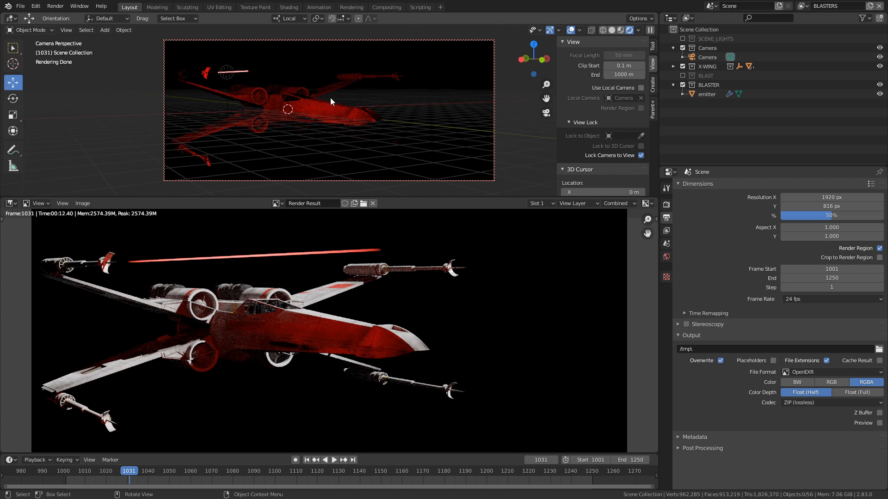
Switch back to the XWING view layer, save the file, and render the current frame
left_click(802, 6)
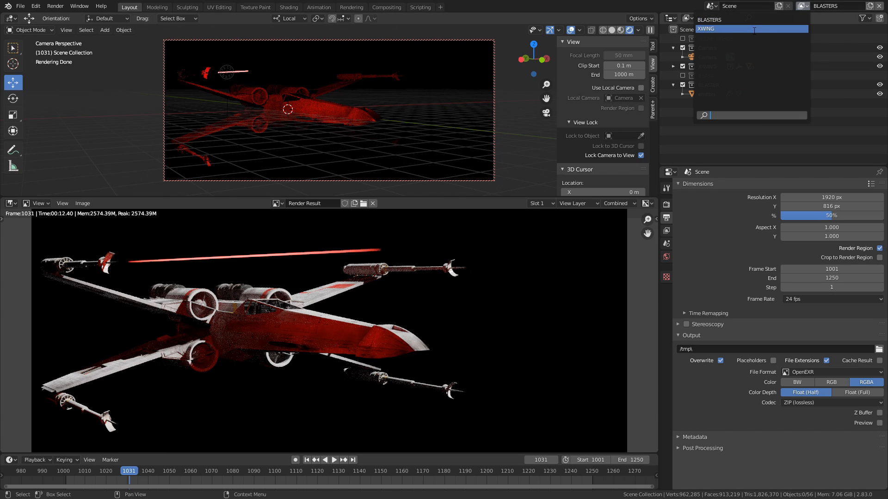
key("Return")
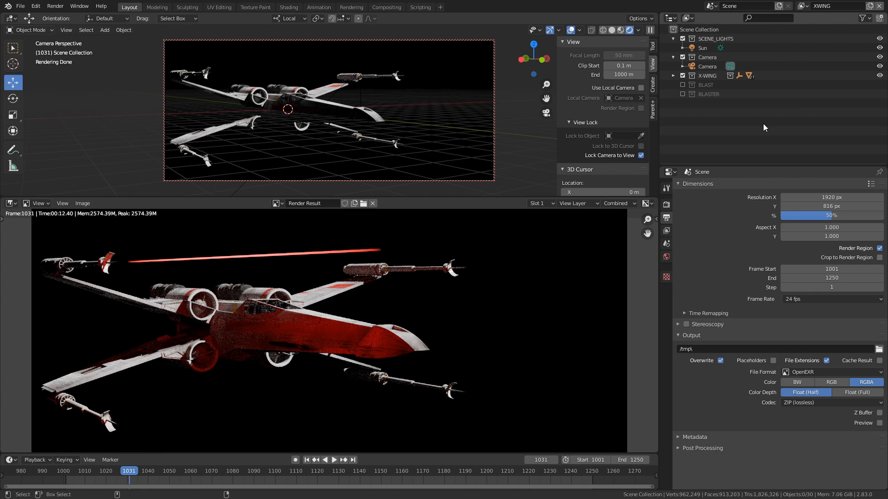
key("ctrl+s")
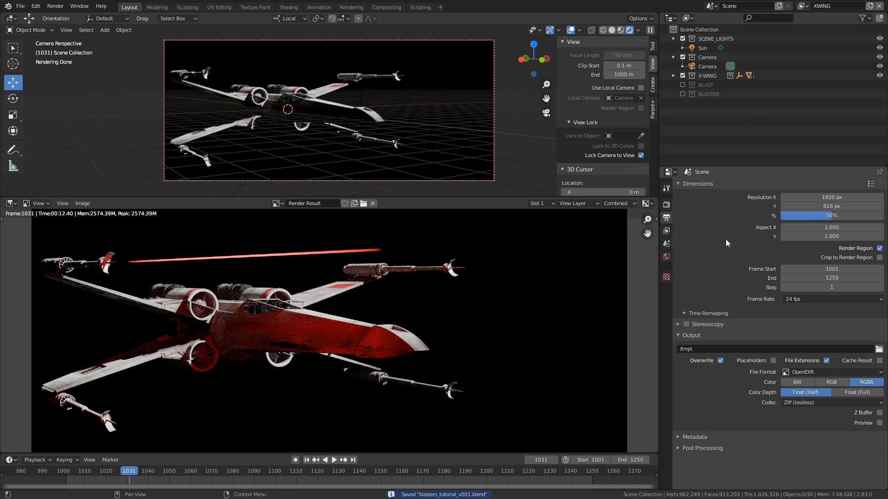
key("F12")
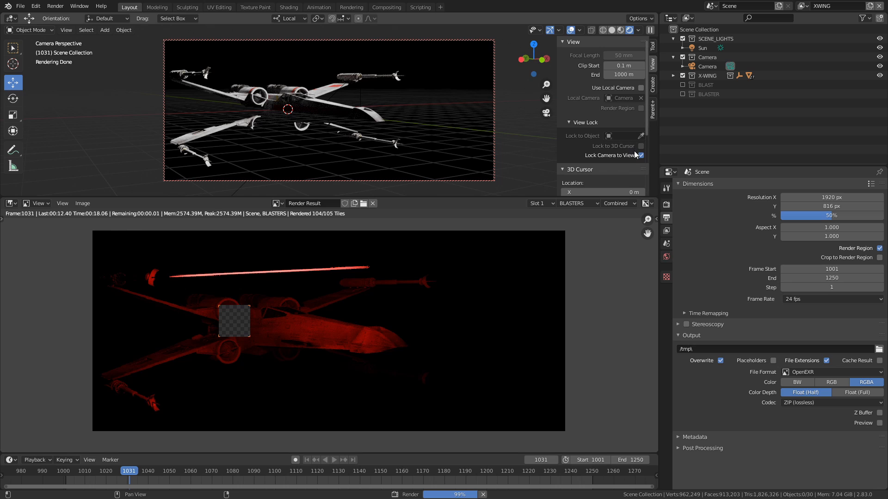
View the BLASTERS layer in the render result and return to the XWING layer
left_click(584, 205)
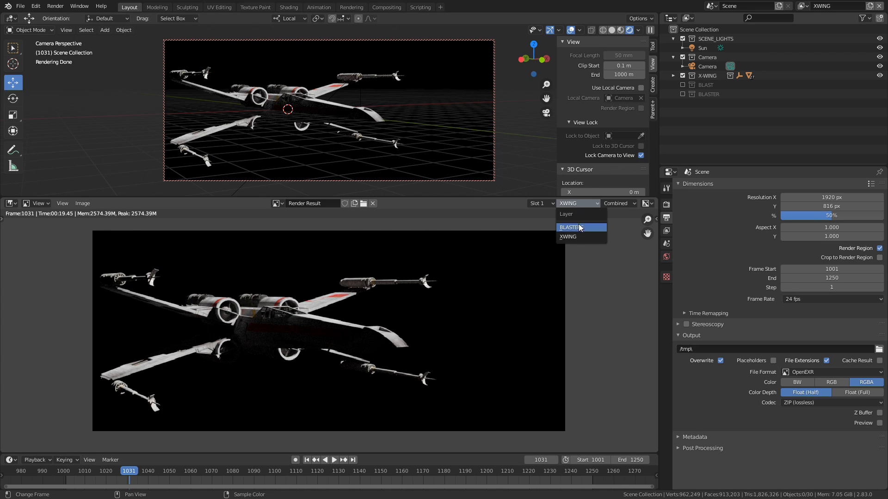
left_click(573, 226)
left_click(577, 205)
left_click(578, 236)
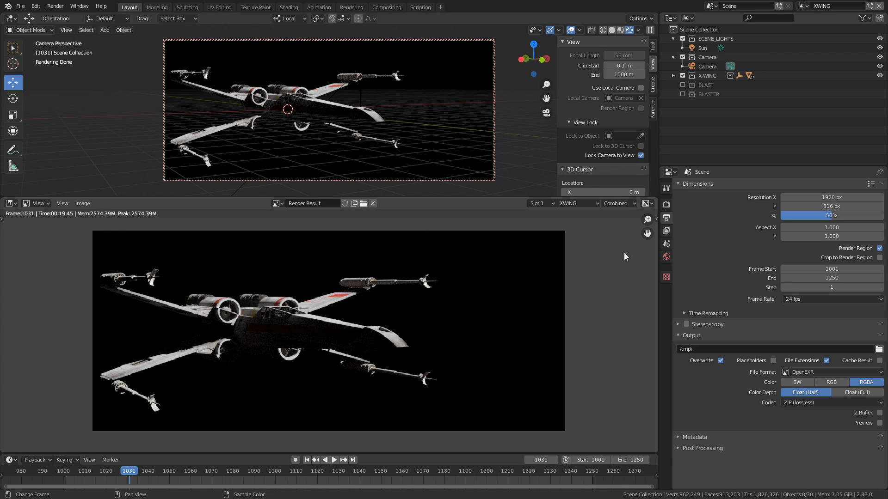
Save the file, then expand the image editor over the 3D viewport and split it into two side-by-side areas
key("ctrl+s")
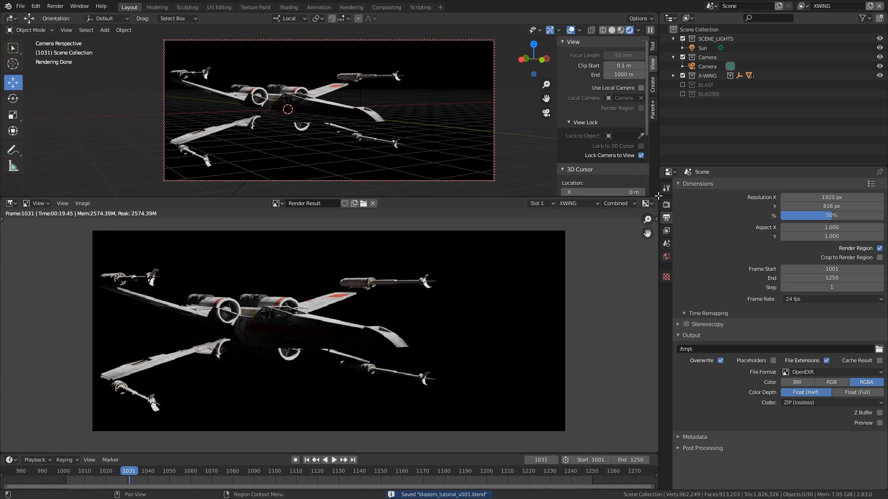
left_click_drag(656, 199, 644, 177)
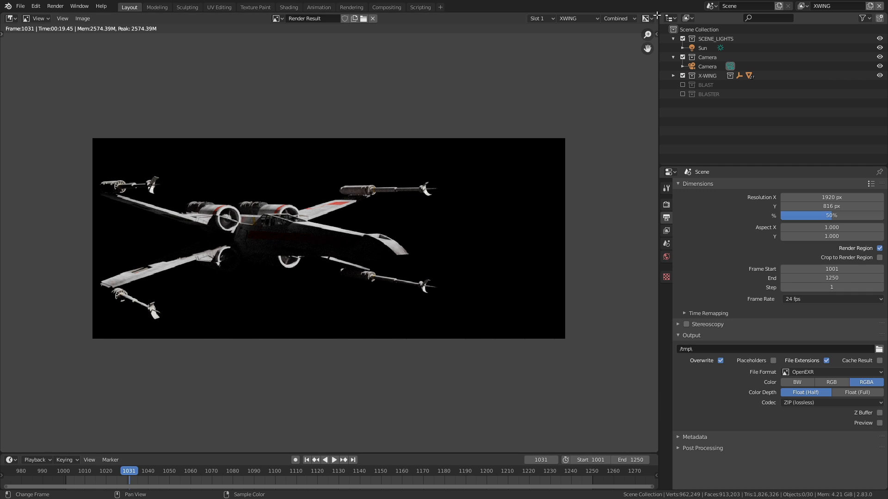
left_click_drag(657, 16, 331, 18)
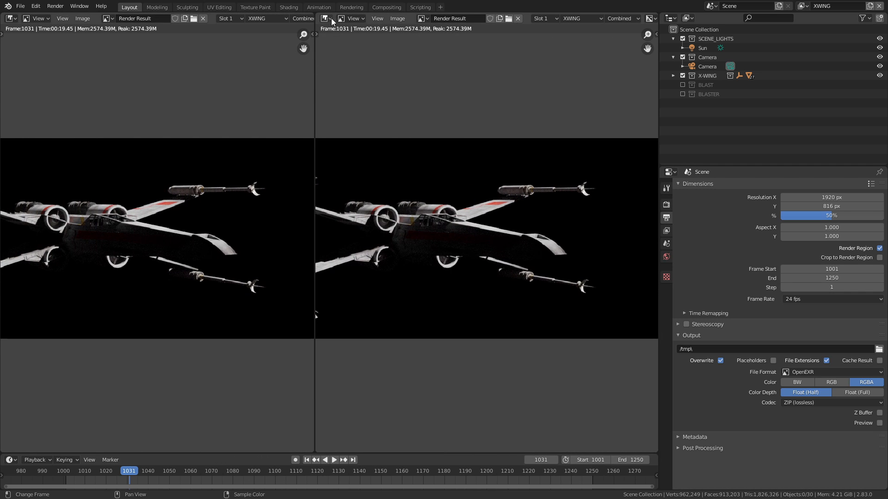
Turn the new area beside the render result into a Compositor with its sidebar hidden and Use Nodes enabled
left_click(331, 18)
left_click(354, 93)
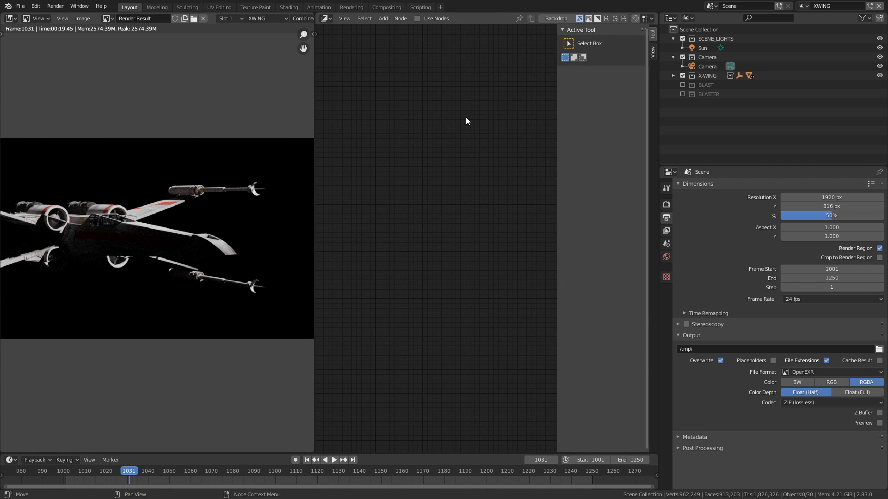
key("n")
left_click(417, 19)
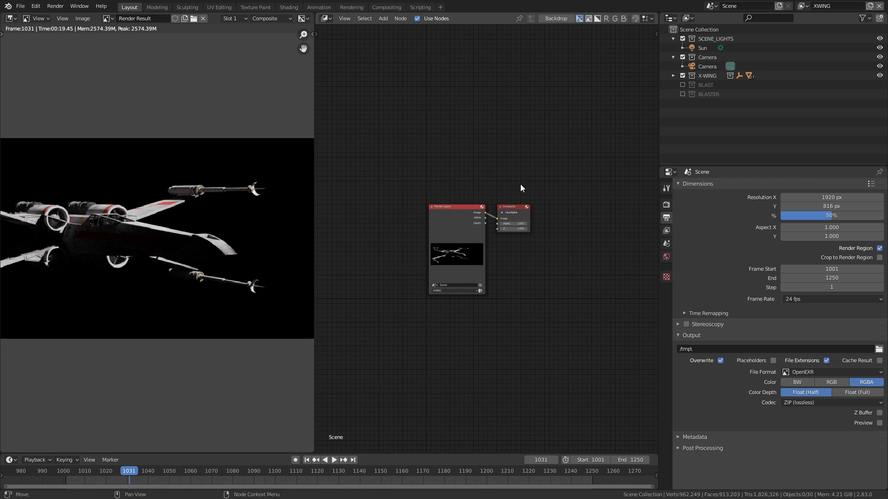
Spread the Render Layers and Composite nodes apart, leaving free space between and above them
scroll(570, 192, "up", 4)
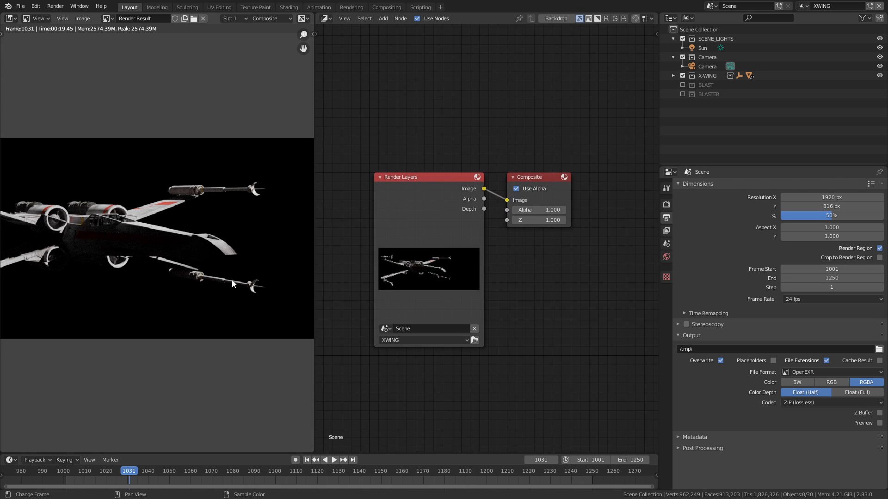
scroll(233, 283, "down", 2)
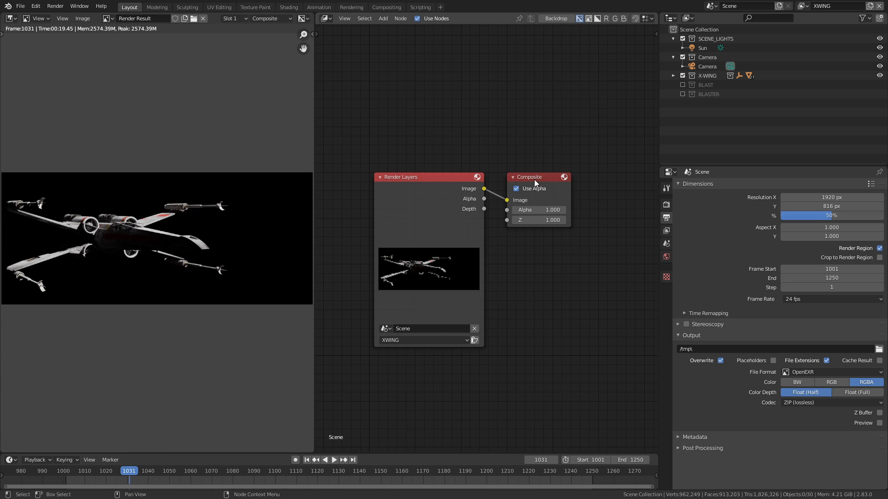
left_click_drag(535, 180, 603, 181)
left_click_drag(434, 184, 392, 211)
scroll(509, 222, "down", 3)
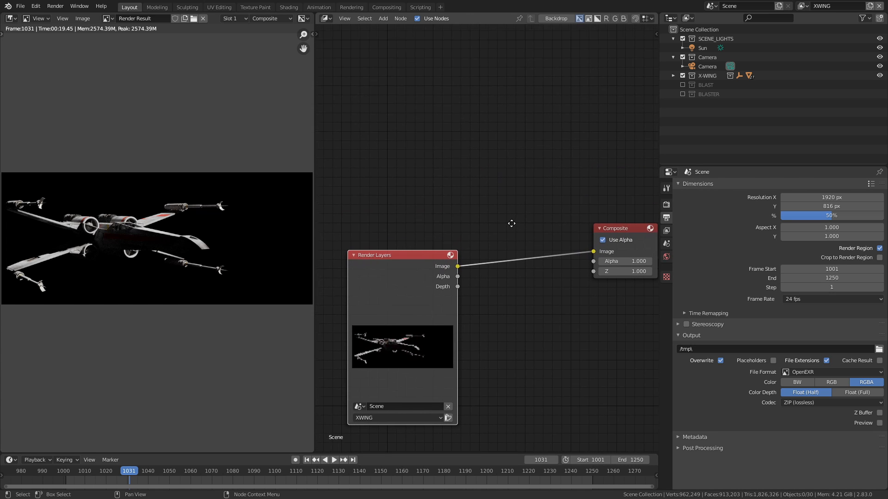
scroll(469, 230, "up", 5)
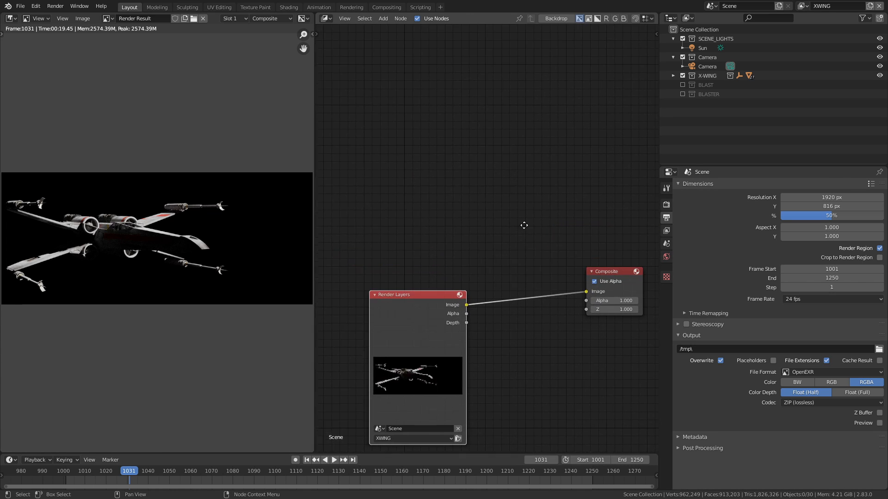
key("g")
left_click(397, 259)
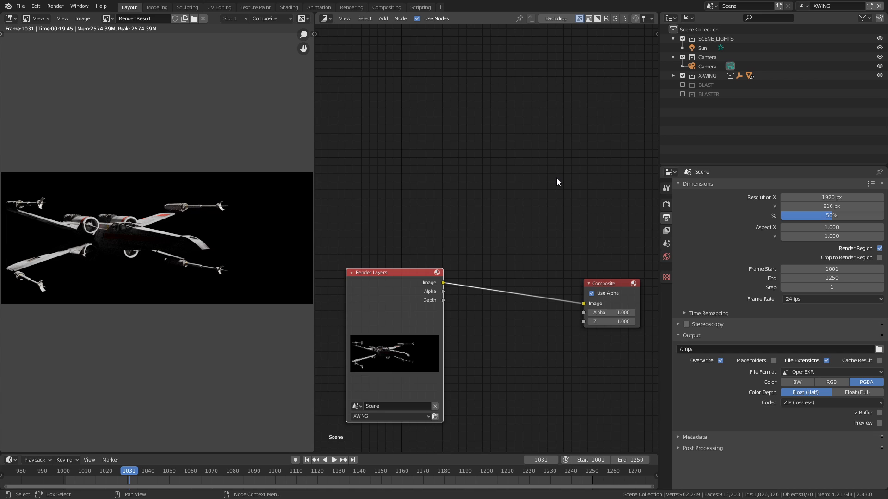
left_click(526, 241)
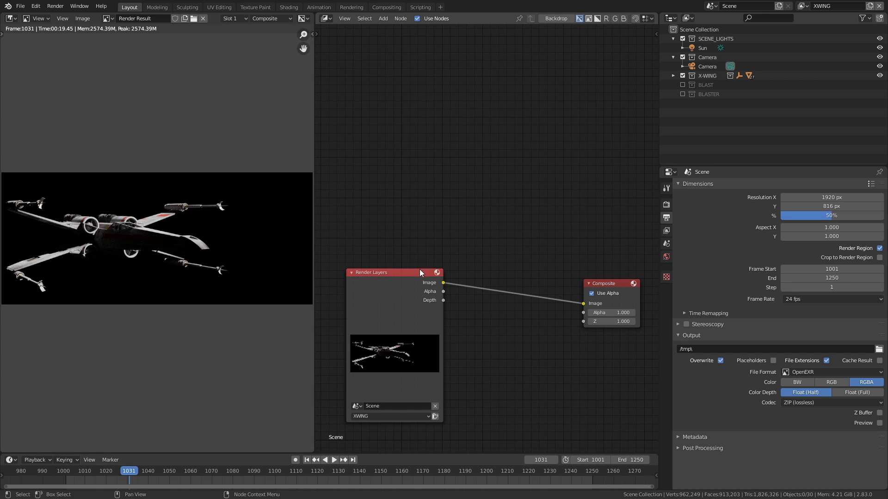
Duplicate the Render Layers node, place the copy above the original, and set its layer to BLASTERS
left_click(419, 270)
key("shift+d")
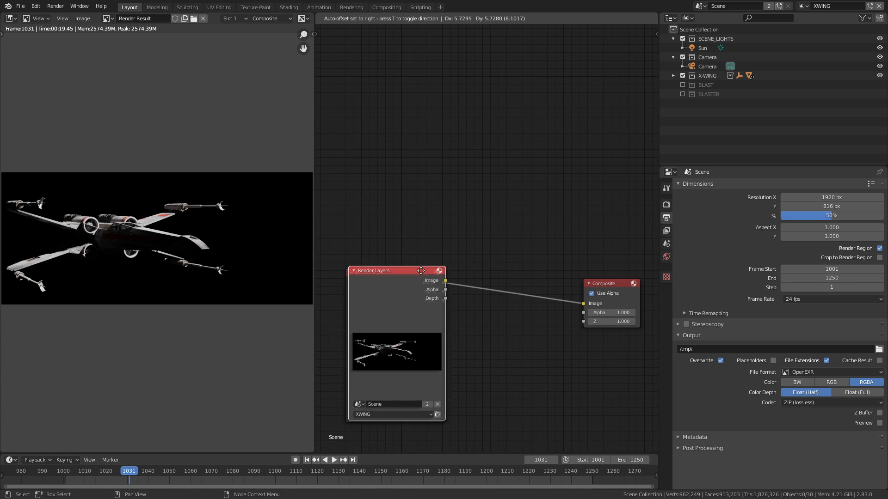
left_click(409, 75)
left_click(393, 214)
left_click(365, 232)
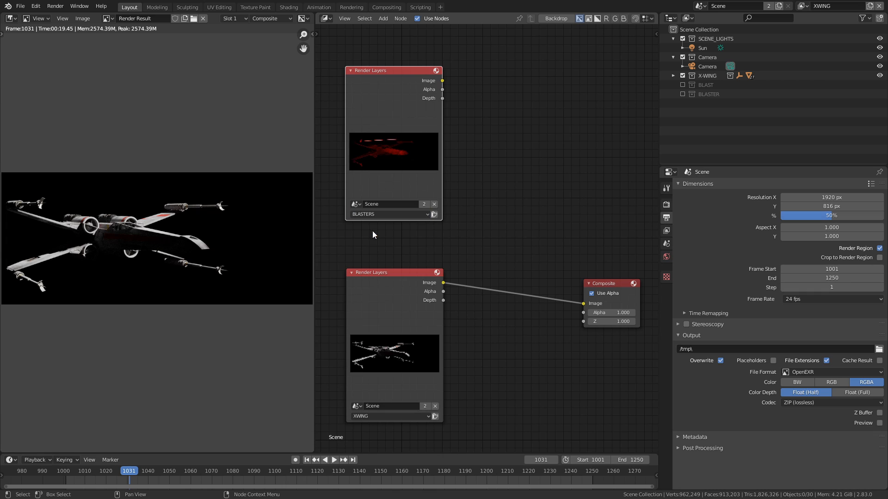
Move the Composite node aside and add a Mix node on the link from the XWING Render Layers
left_click(599, 250)
middle_click_drag(523, 234, 481, 226)
left_click_drag(586, 278, 631, 265)
key("shift+a")
left_click(511, 229)
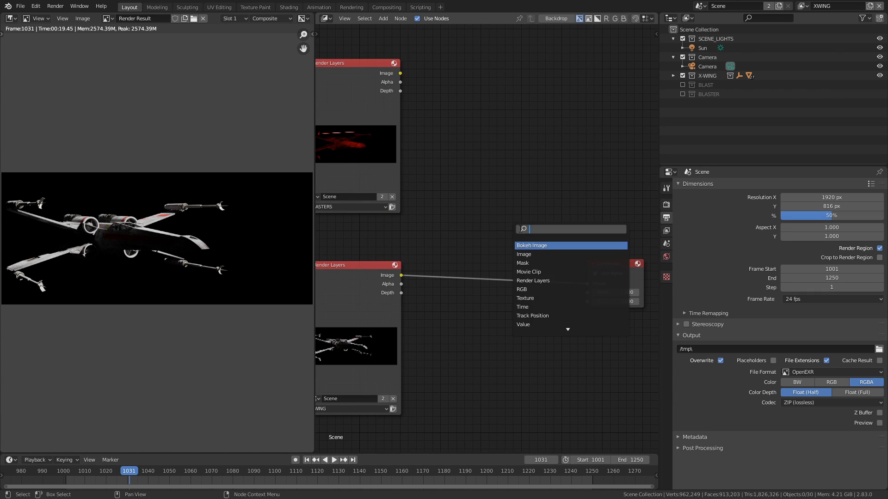
type("mix")
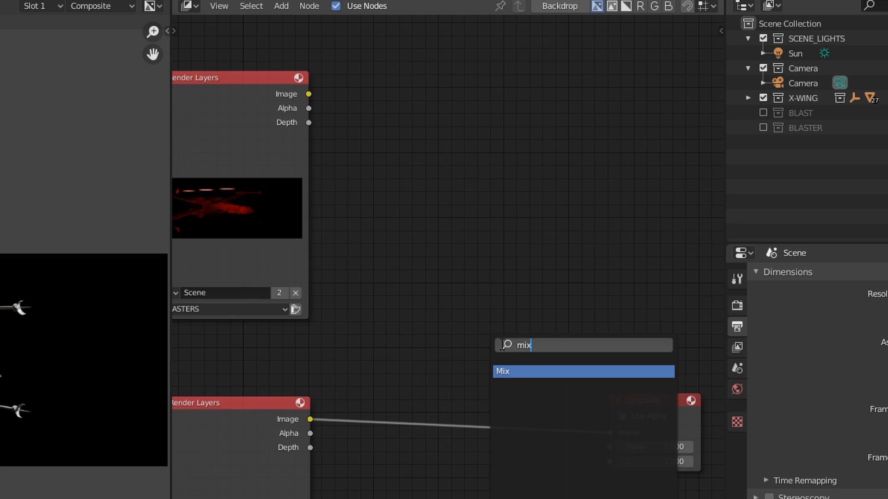
left_click(537, 373)
Connect the BLASTERS image output to the Mix node's second image input and set its blending mode to Add
left_click_drag(308, 94, 456, 426)
left_click(493, 368)
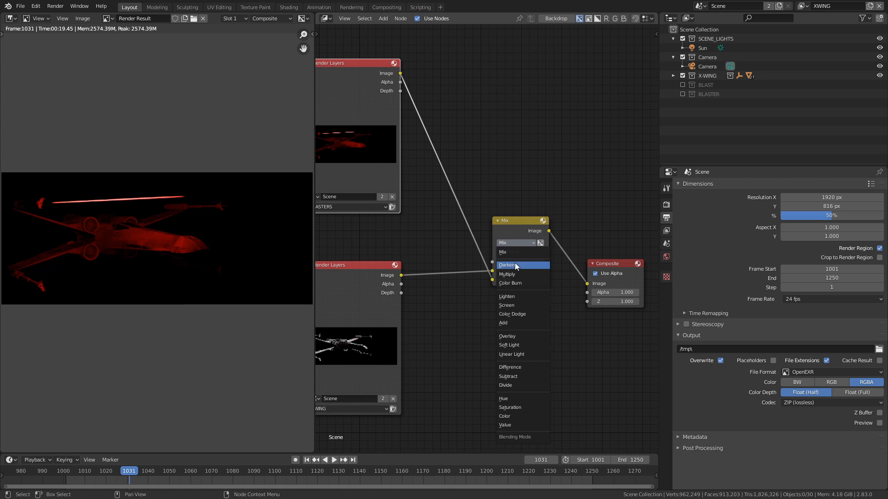
left_click(509, 322)
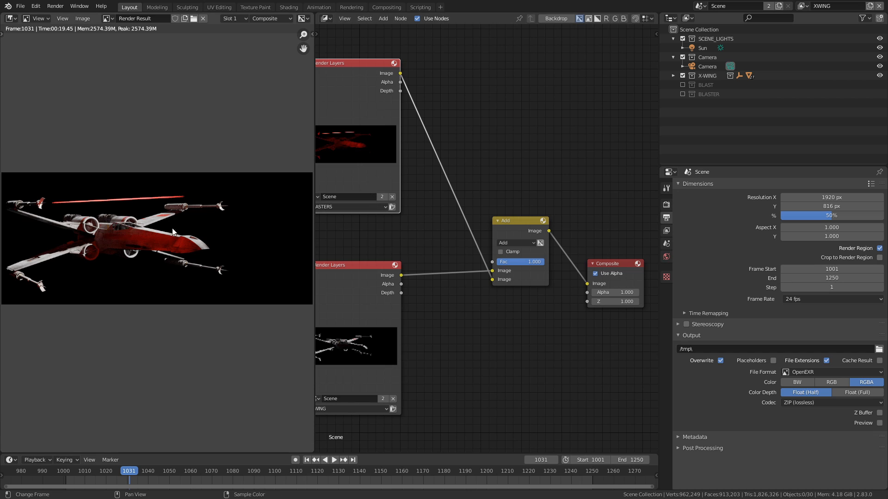
left_click_drag(517, 257, 510, 240)
Move the BLASTERS Render Layers node aside and insert a Glare node between its image output and the Add node
middle_click_drag(509, 155, 638, 174)
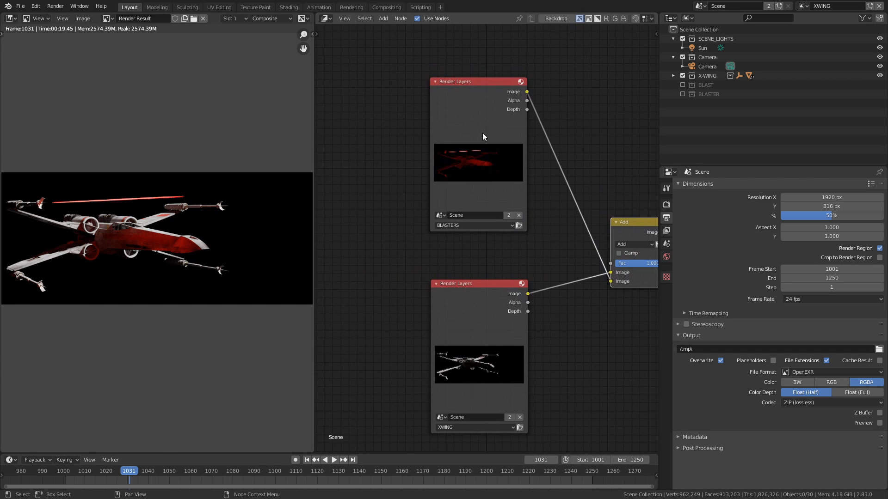
middle_click_drag(482, 133, 446, 156)
left_click_drag(446, 102, 360, 78)
key("shift+a")
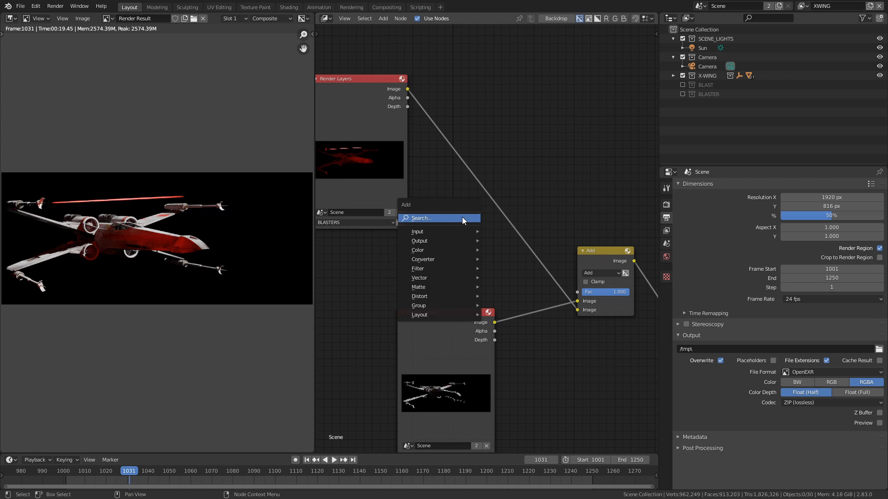
left_click(462, 217)
type("glare")
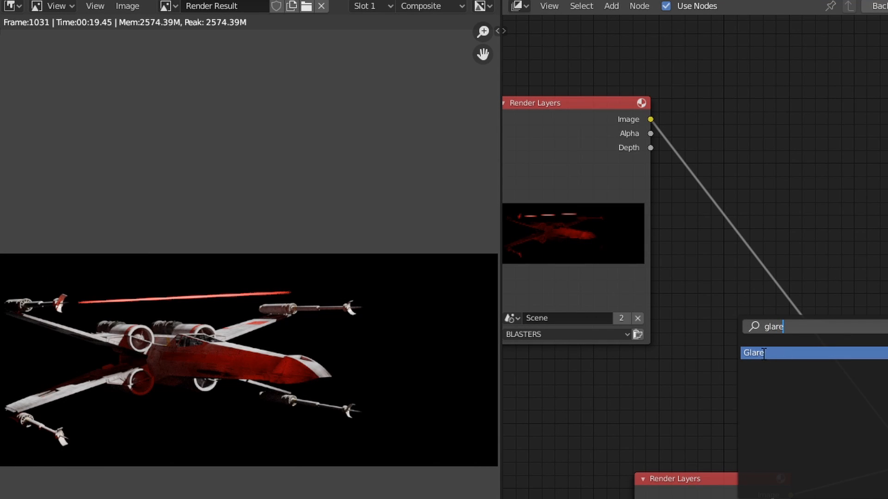
key("Return")
left_click(741, 237)
Set the Glare node to Fog Glow with High quality and a size of 9
left_click(770, 248)
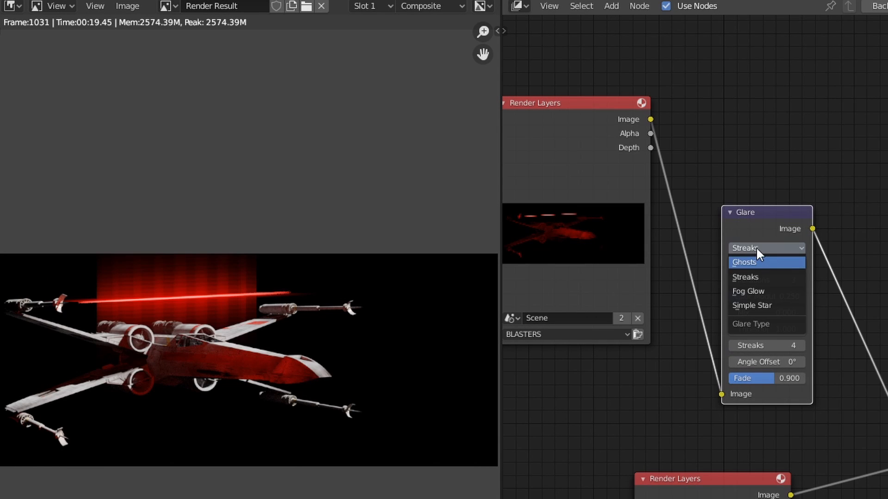
left_click(759, 290)
left_click(787, 266)
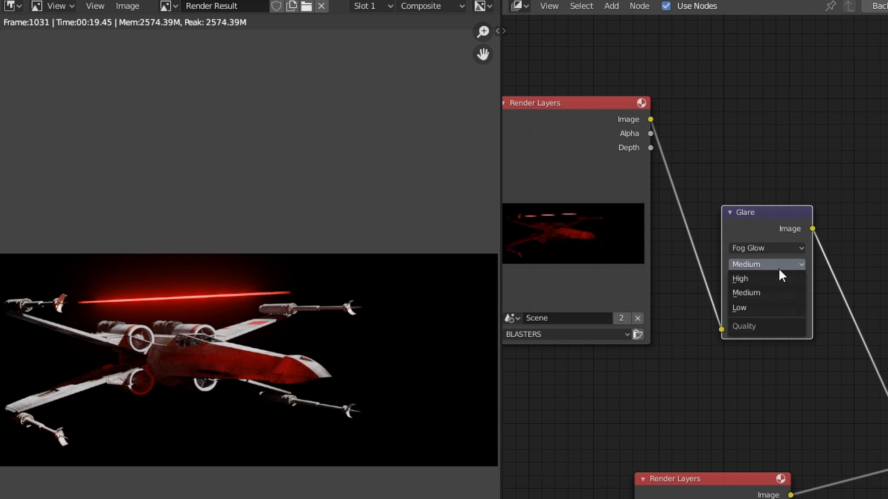
left_click(764, 276)
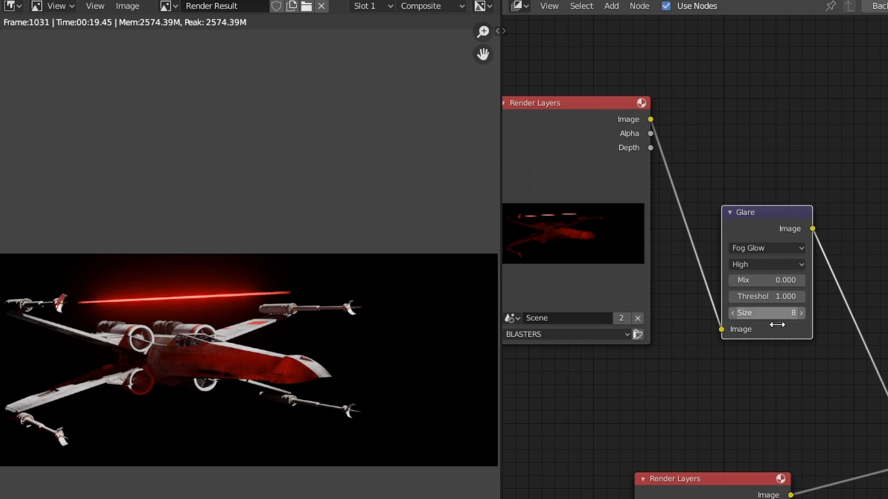
left_click(801, 313)
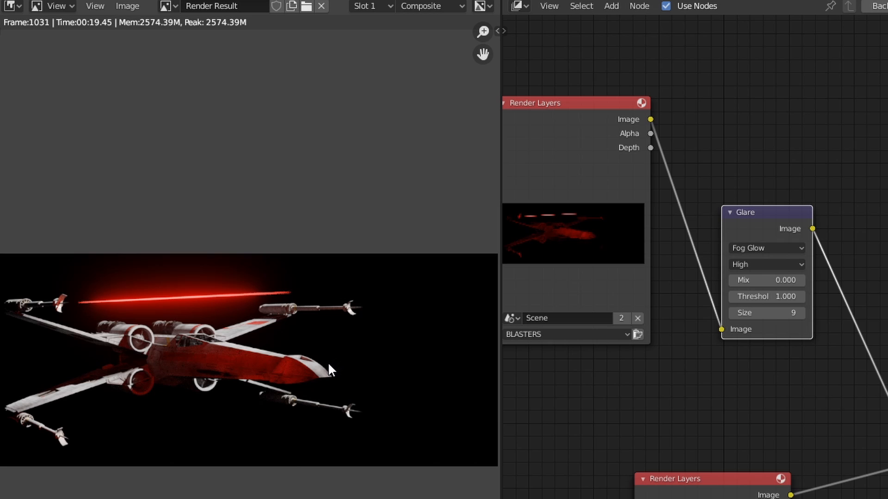
Inspect the composited X-wing and blaster glow in the maximized render view, then restore the layout
key("ctrl+space")
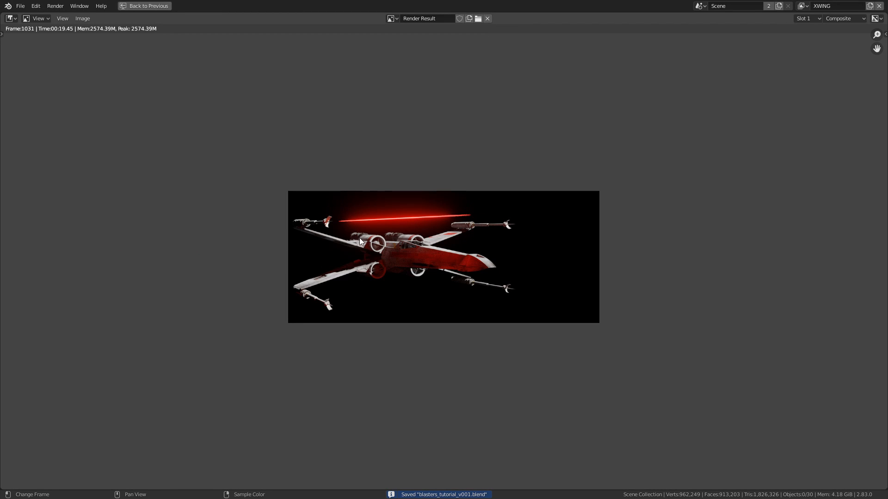
scroll(420, 276, "up", 4)
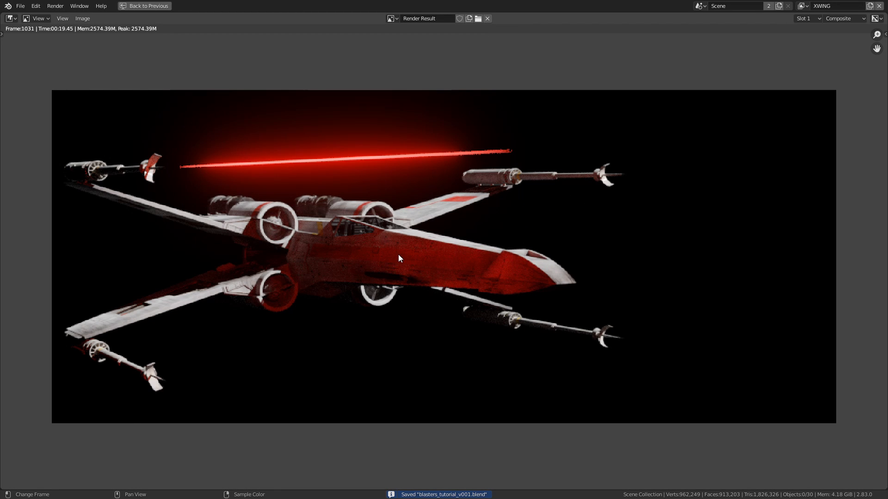
scroll(398, 254, "down", 2)
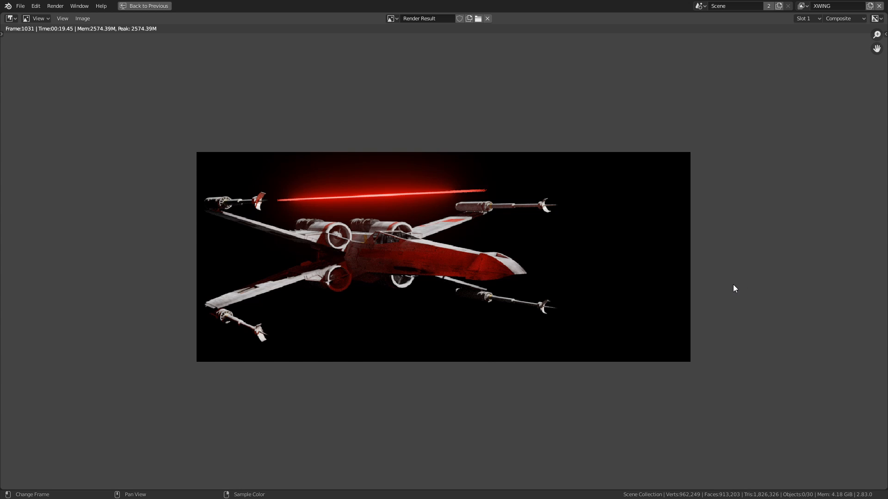
scroll(734, 285, "down", 1)
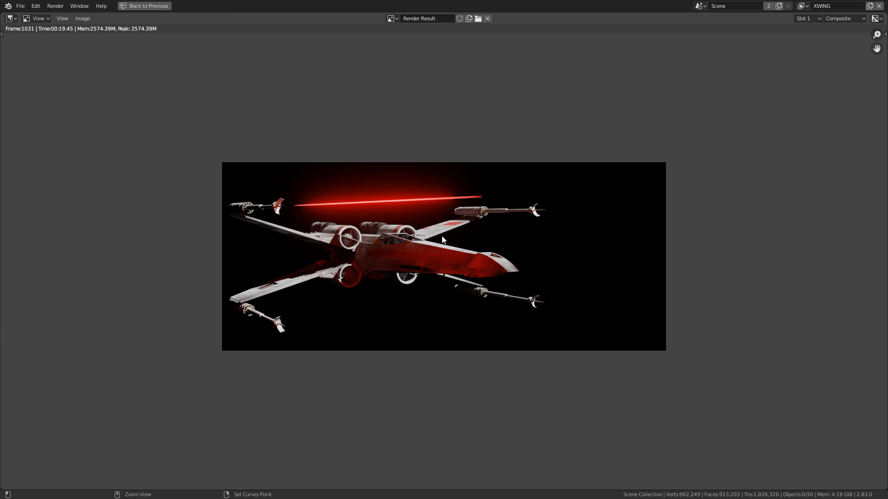
key("ctrl+space")
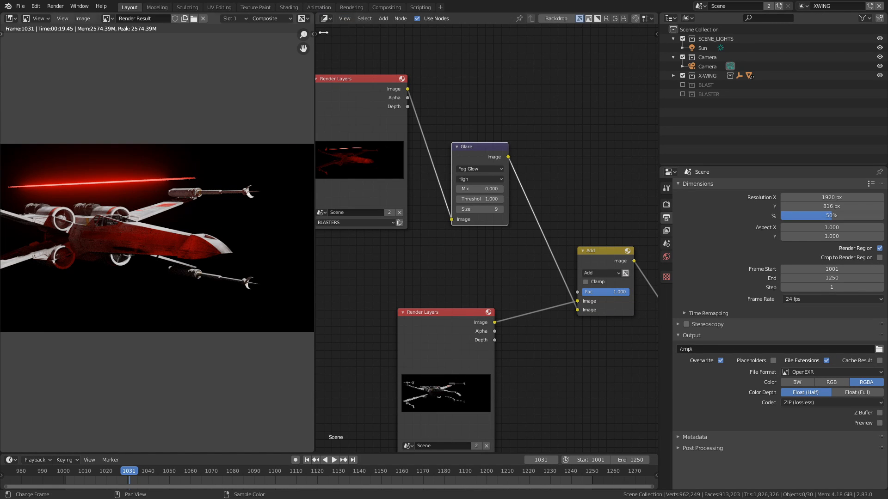
Merge the compositor area into the render view and switch that area to the 3D Viewport
left_click_drag(312, 453, 373, 414)
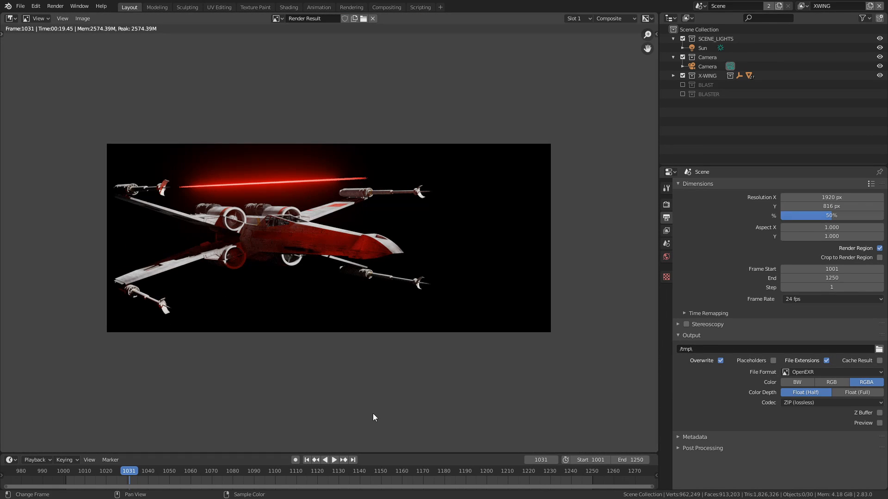
left_click(10, 18)
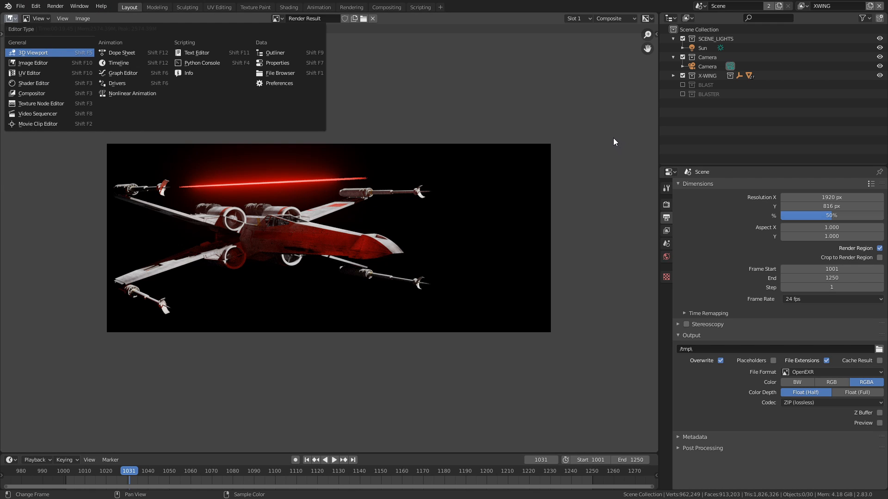
key("Return")
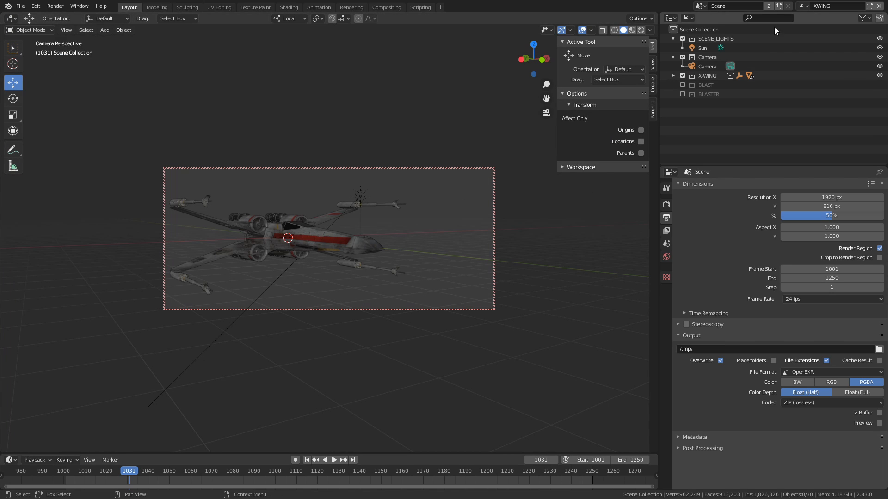
Look through the X-WING collection's contents and enable the BLASTER collection in the XWING view layer
left_click(673, 76)
left_click(702, 94)
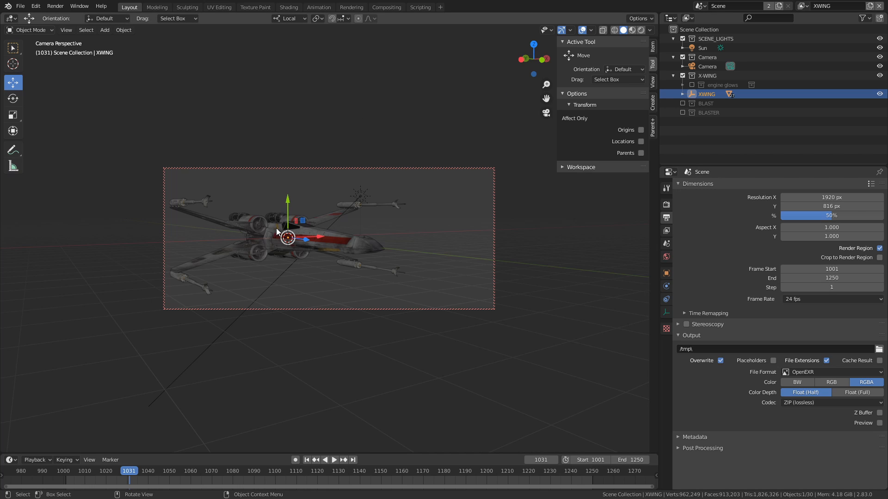
left_click(674, 76)
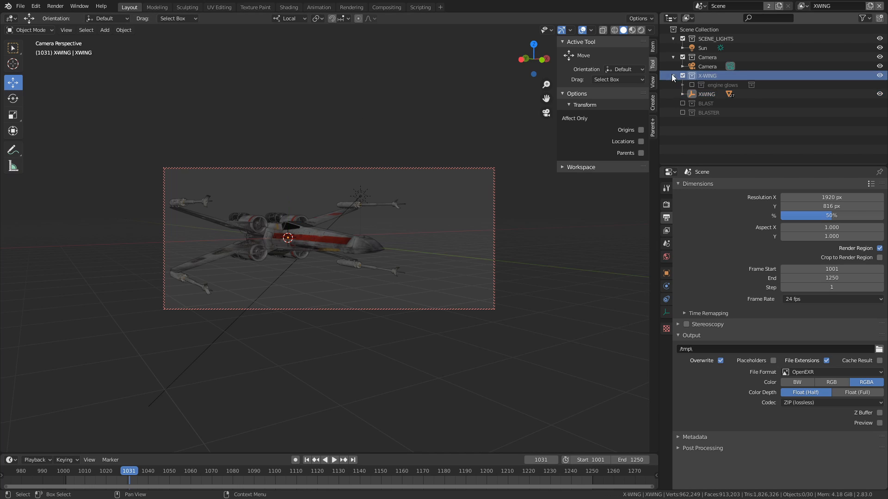
left_click(673, 76)
left_click(683, 93)
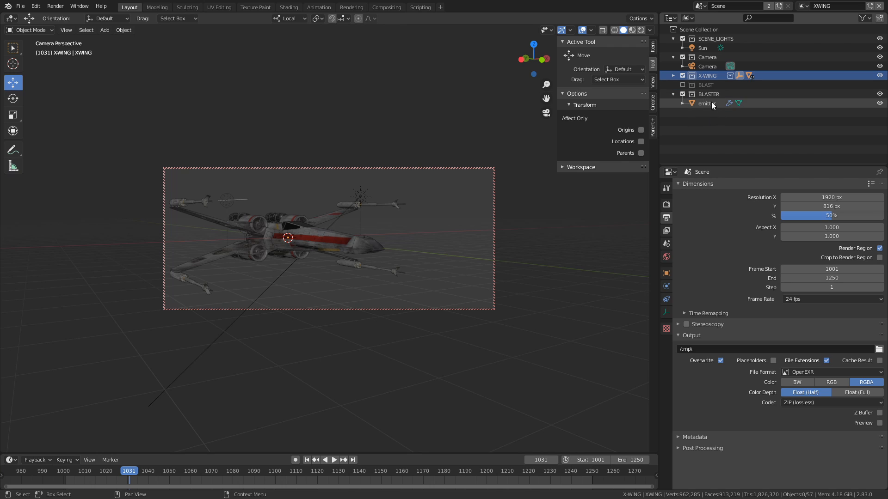
Parent the blaster emitter to the XWING empty in the Outliner
left_click(711, 103)
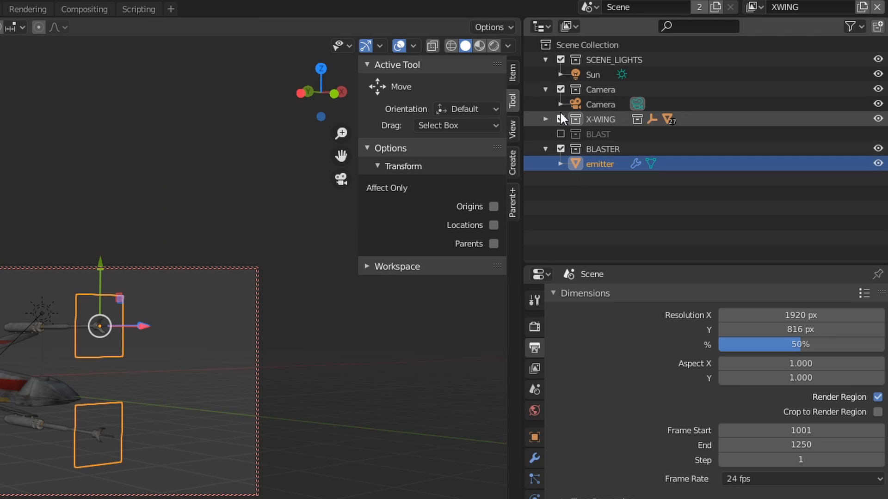
left_click(546, 119)
left_click_drag(589, 193, 599, 149)
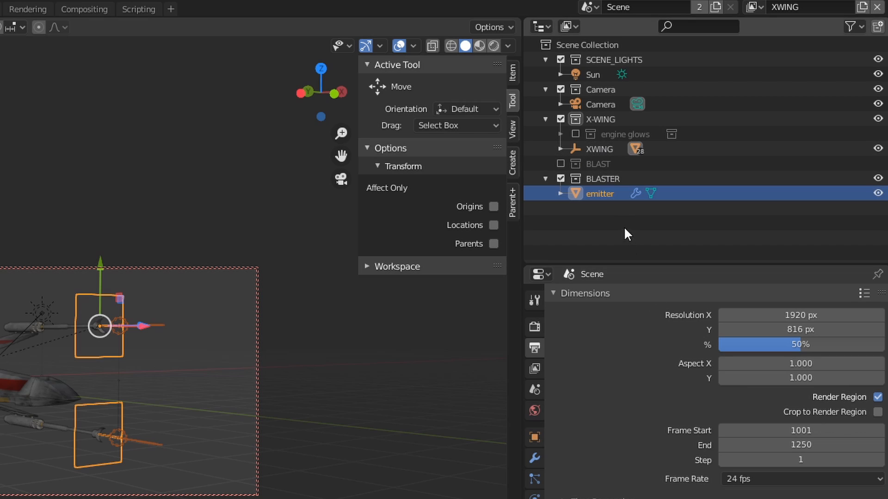
left_click(624, 230)
left_click(597, 149)
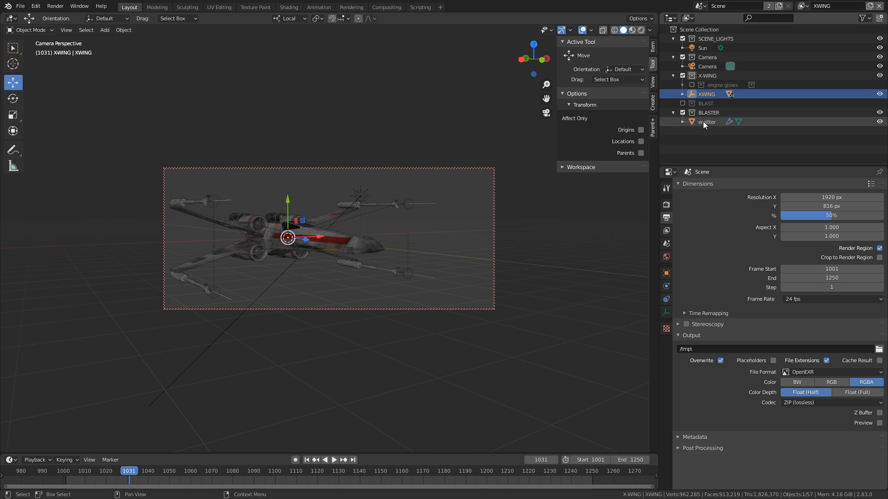
Review the emitter's particle settings, down to the cache and the instanced collection used for rendering
left_click(594, 194)
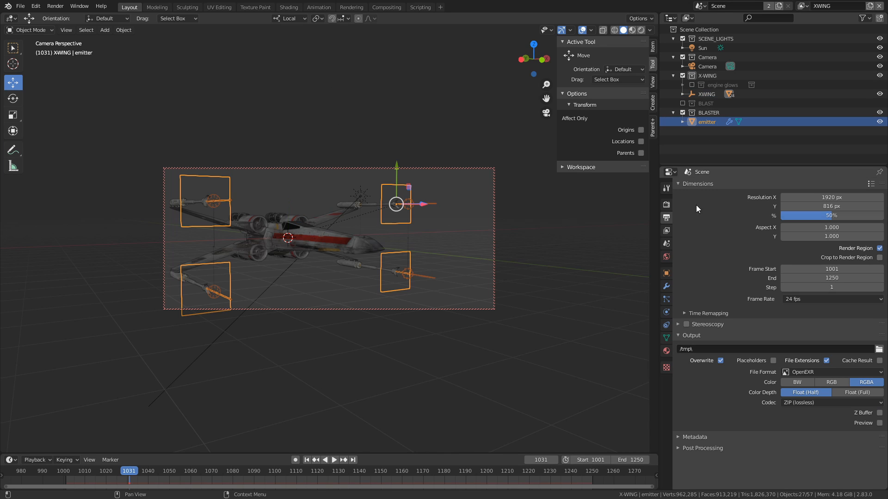
left_click(666, 299)
scroll(726, 342, "down", 10)
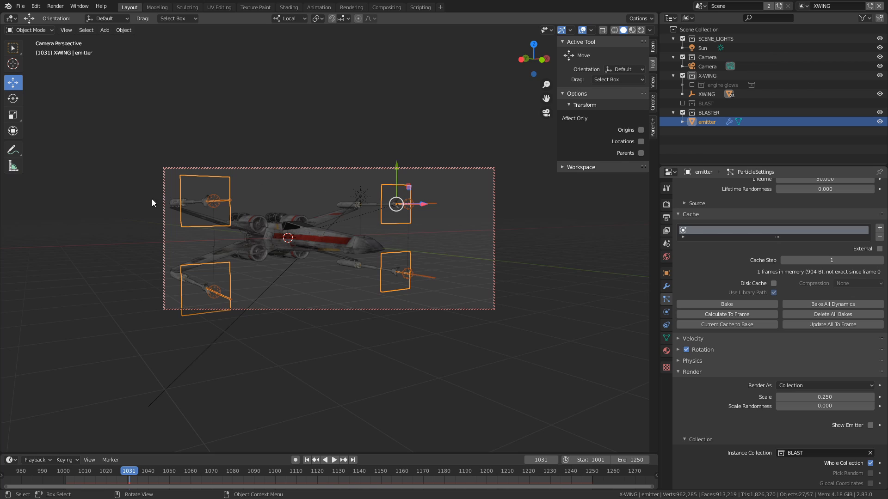
left_click(703, 152)
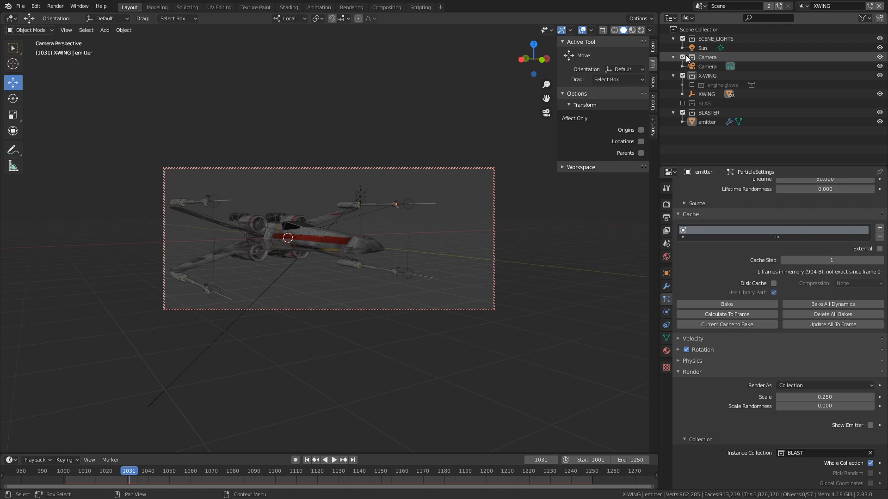
Select the XWING empty, split the 3D Viewport vertically and turn one half into a Graph Editor
left_click(704, 94)
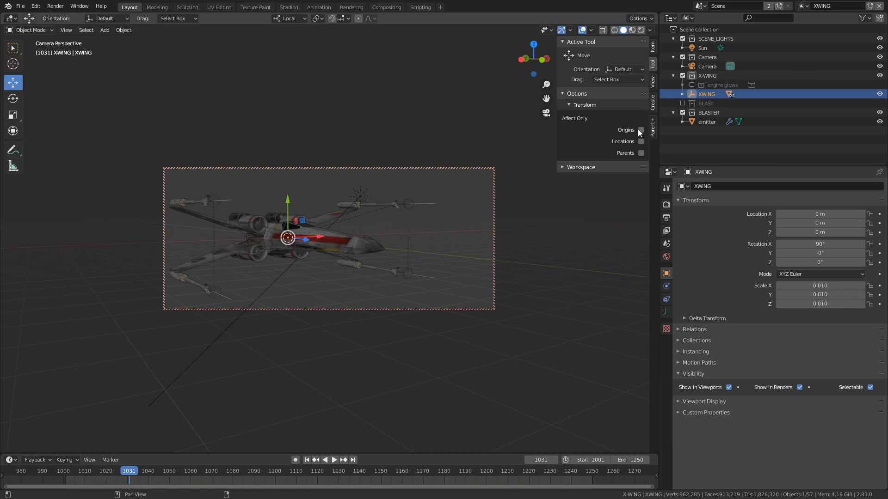
left_click_drag(657, 11, 344, 208)
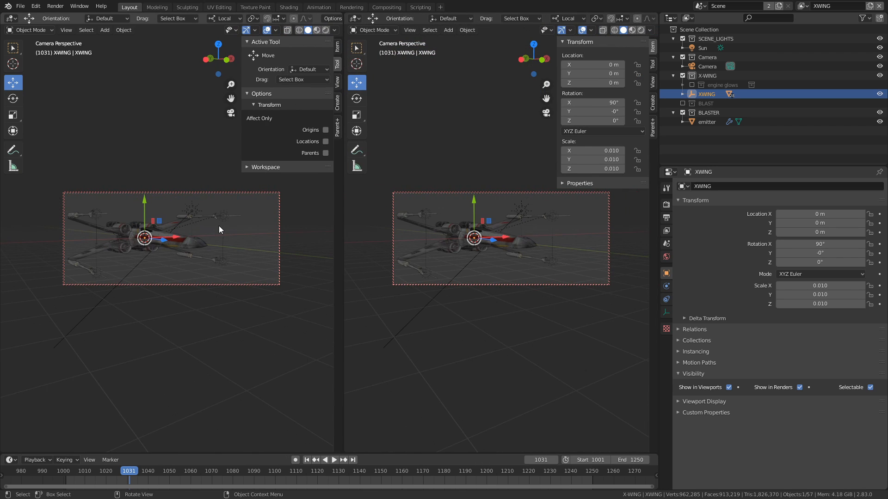
left_click(355, 18)
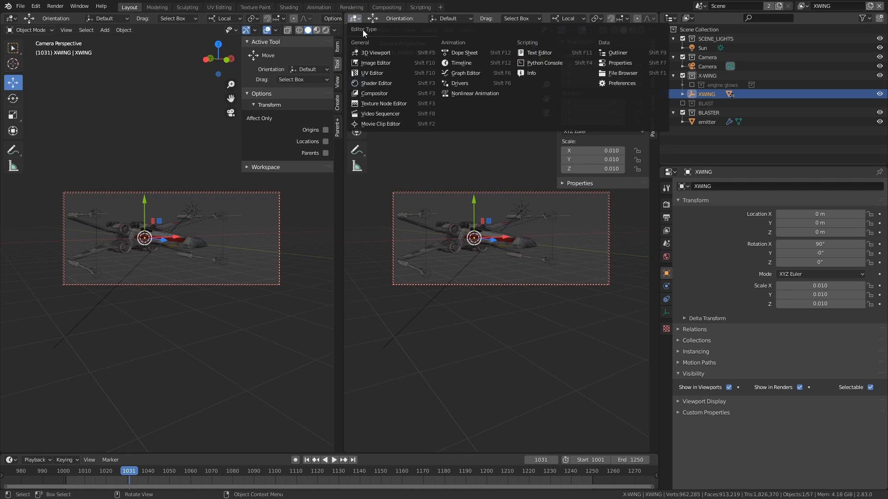
left_click(466, 75)
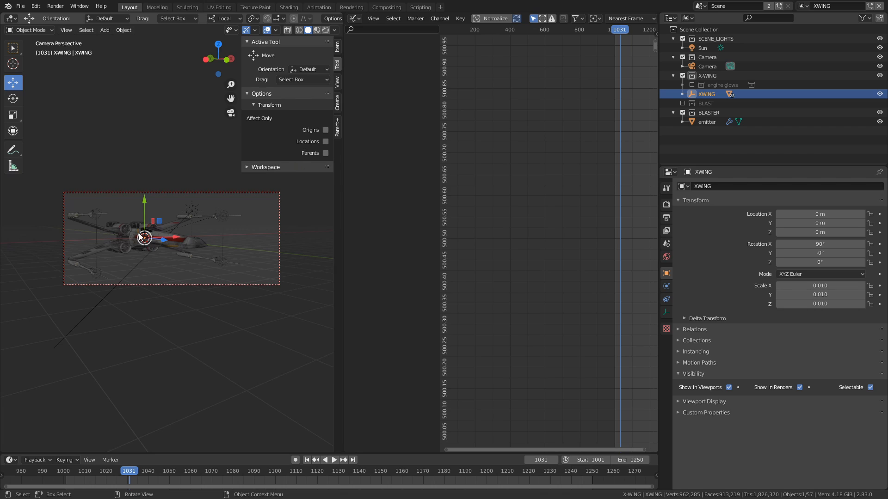
Insert a LocRot keyframe on the XWING empty at frame 1031, expand its transform channels and show the curve modifier settings
key("i")
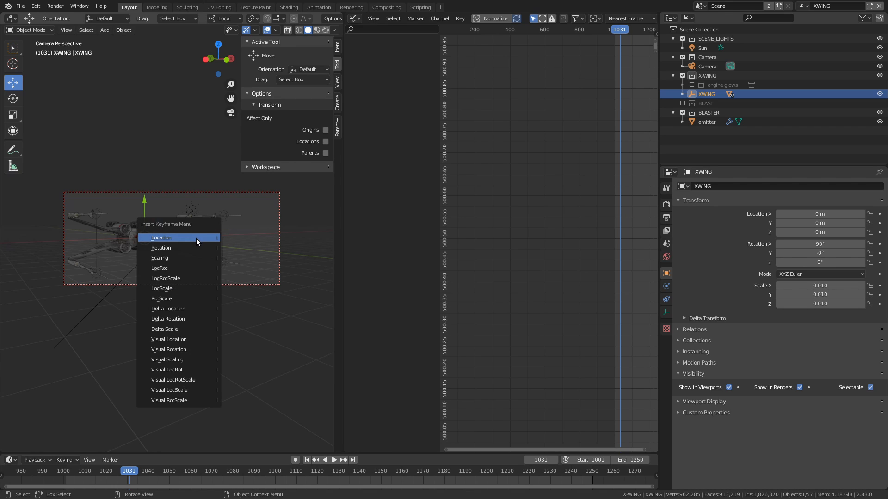
left_click(172, 268)
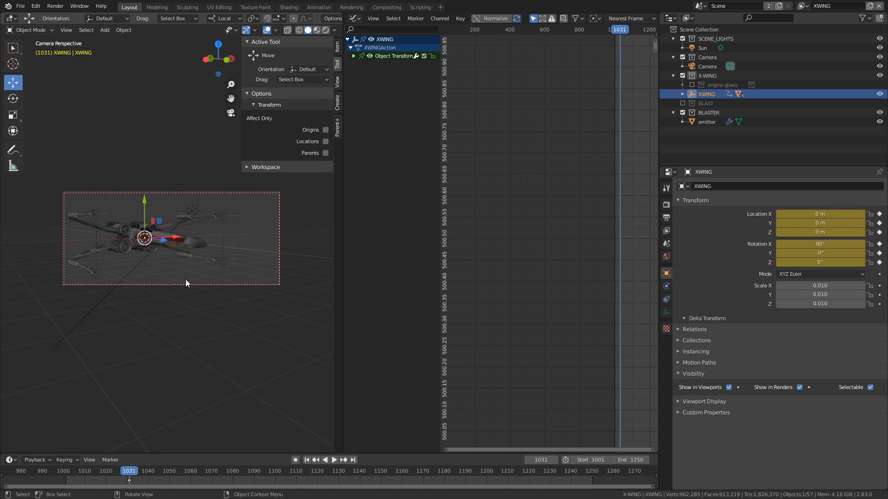
left_click(354, 56)
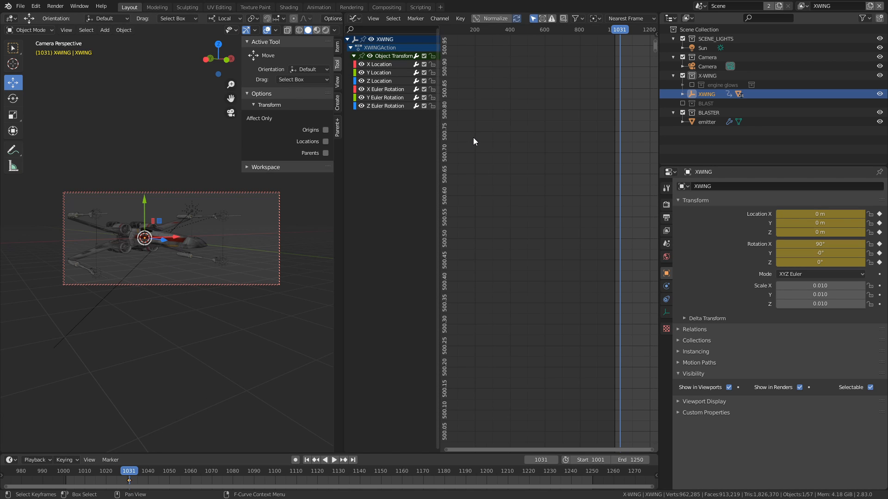
key("n")
left_click(653, 67)
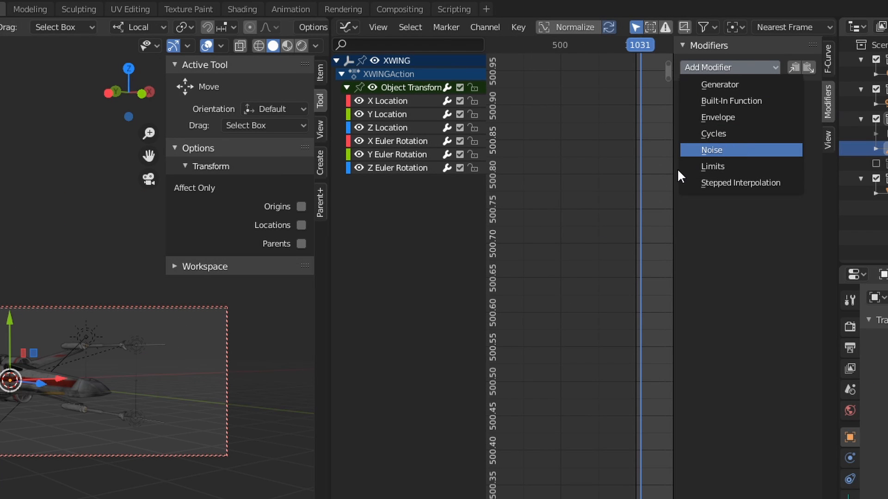
Try a Noise modifier on the XWING animation curve and remove it
left_click(711, 150)
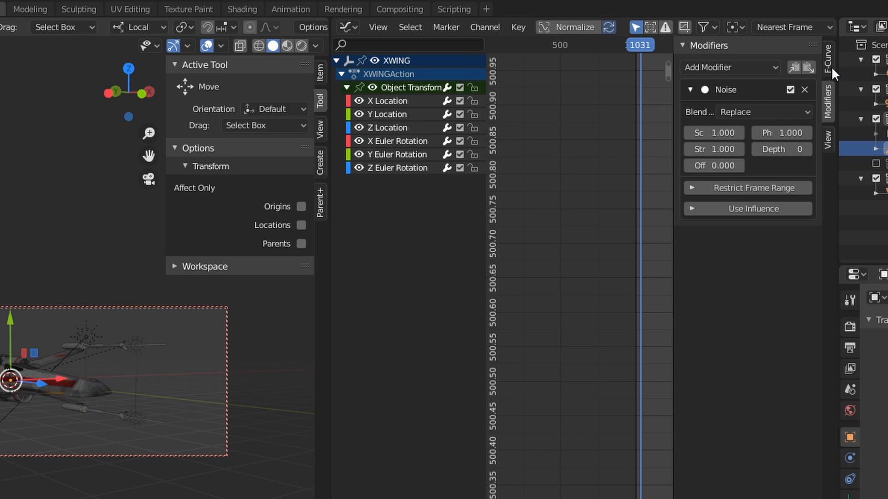
left_click(804, 89)
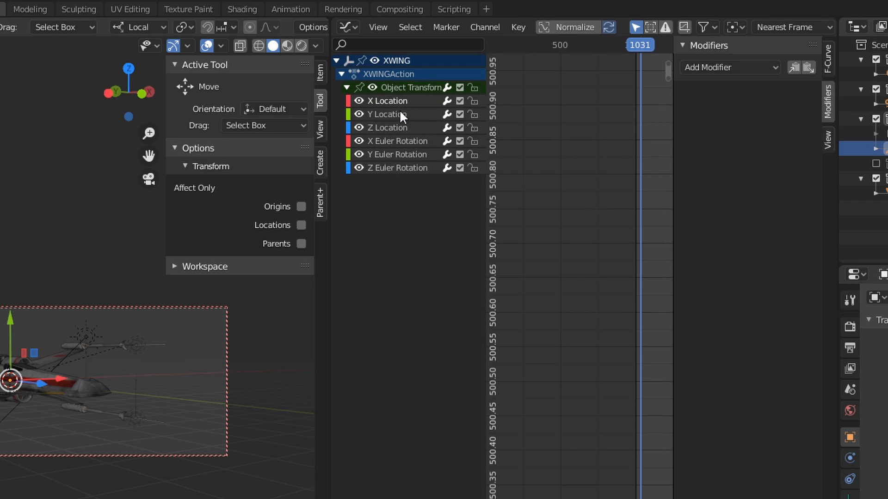
Try a Noise modifier on the Y Location curve with scale 30 and strength 0.1, widening the modifier settings area
left_click(401, 127)
left_click(761, 69)
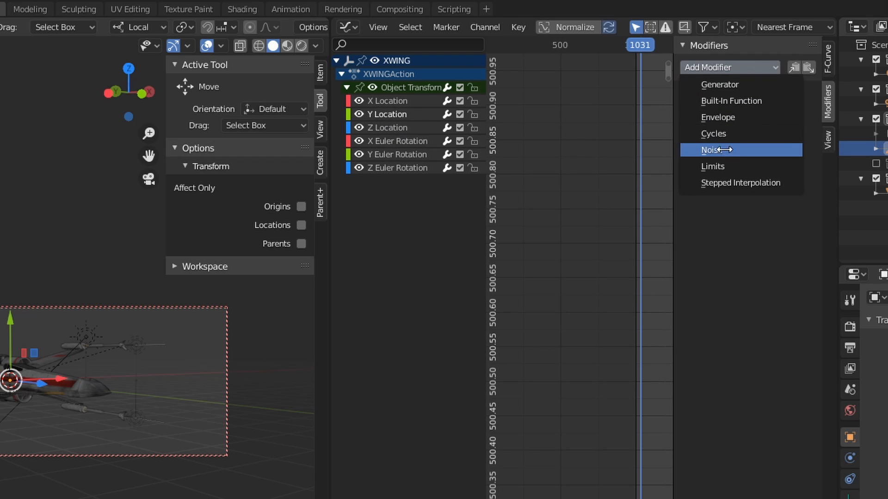
left_click(725, 149)
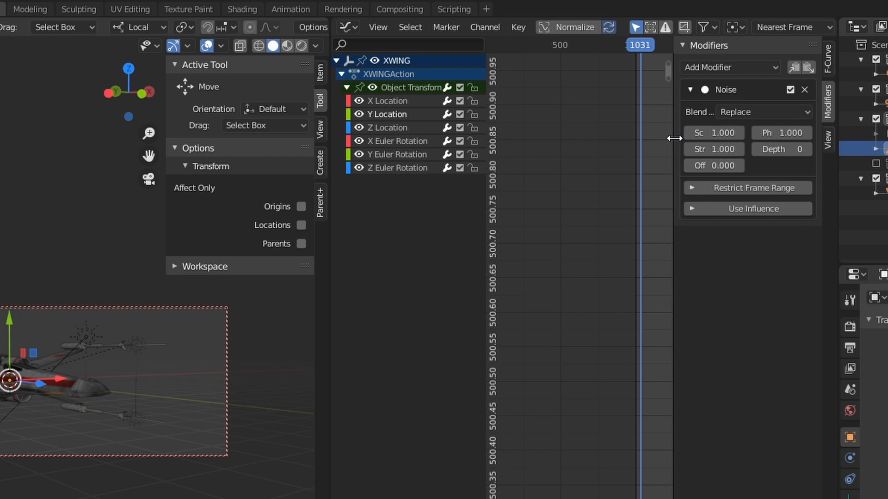
left_click_drag(673, 138, 585, 138)
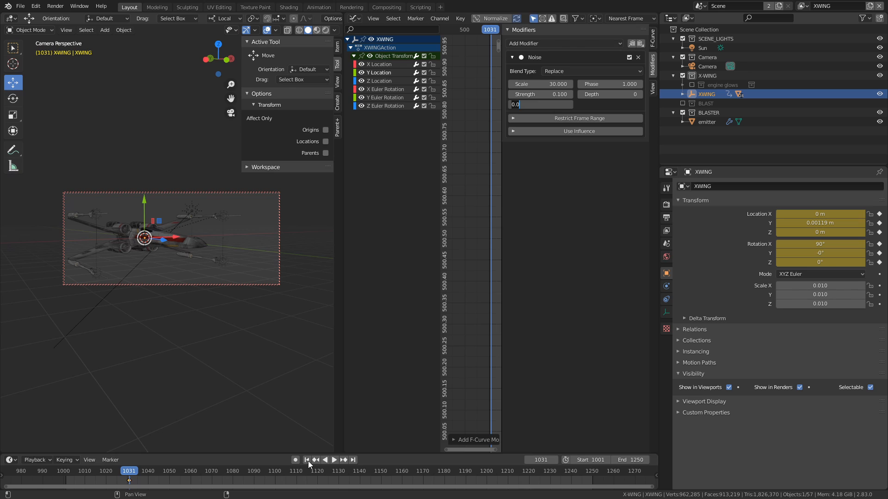
Play the animation from frame 1001, hide the 3D Viewport's sidebar and view the X-wing from behind
left_click(307, 460)
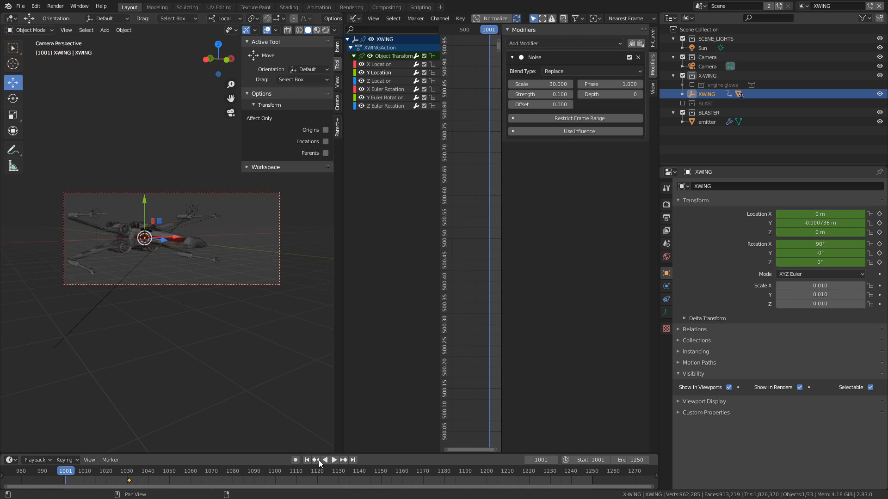
left_click(335, 460)
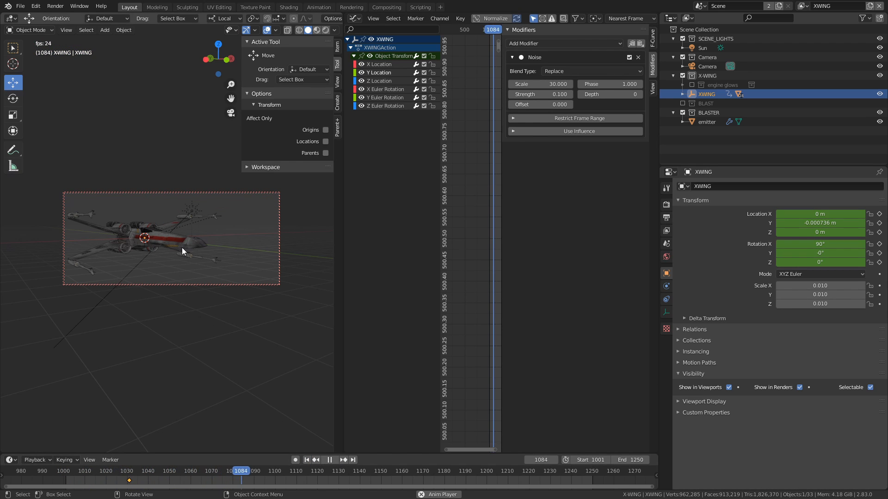
left_click(338, 83)
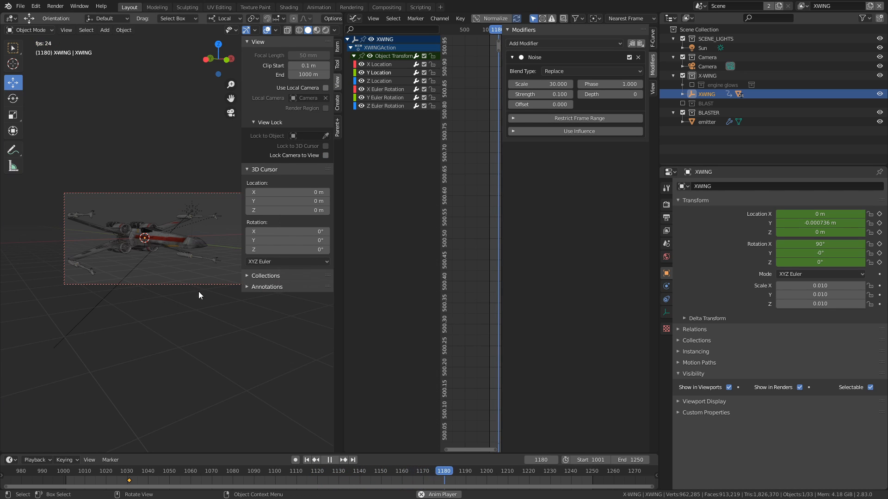
key("n")
middle_click_drag(116, 307, 222, 269)
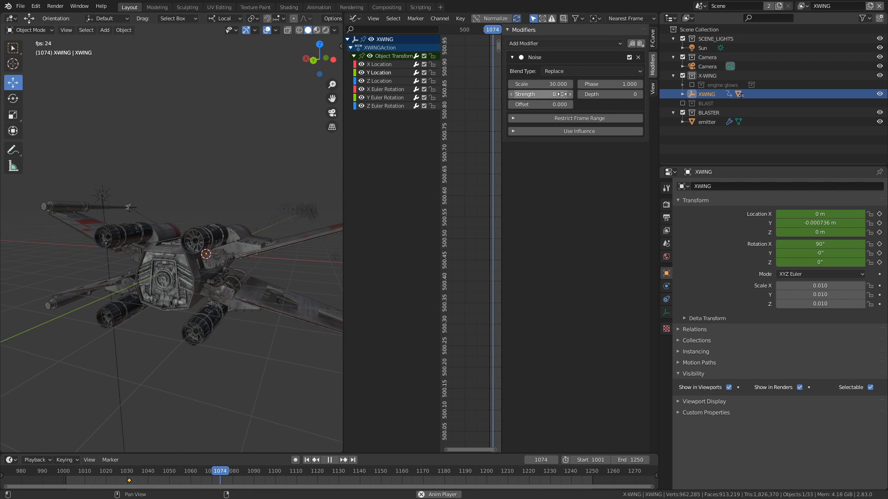
Try a noise strength of 1 on the Y Location curve, and remove its Noise modifier
key("BackSpace")
key("BackSpace")
key("BackSpace")
type("1")
key("Tab")
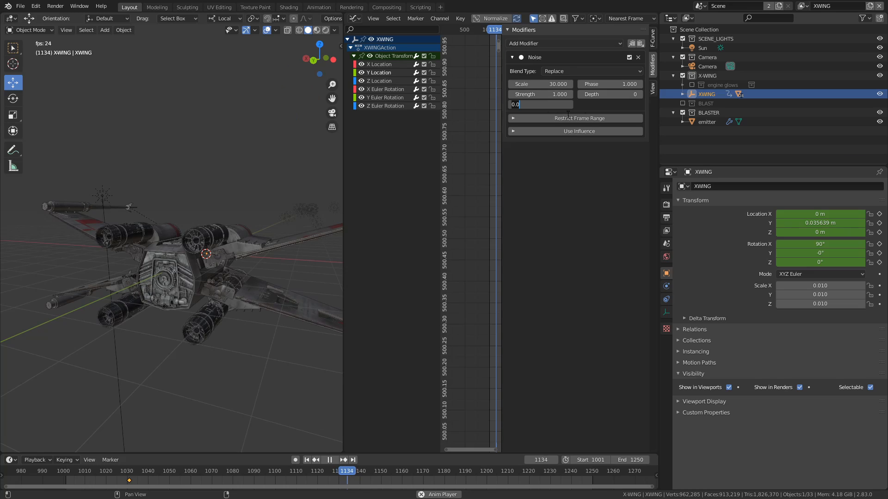
key("Return")
left_click(638, 58)
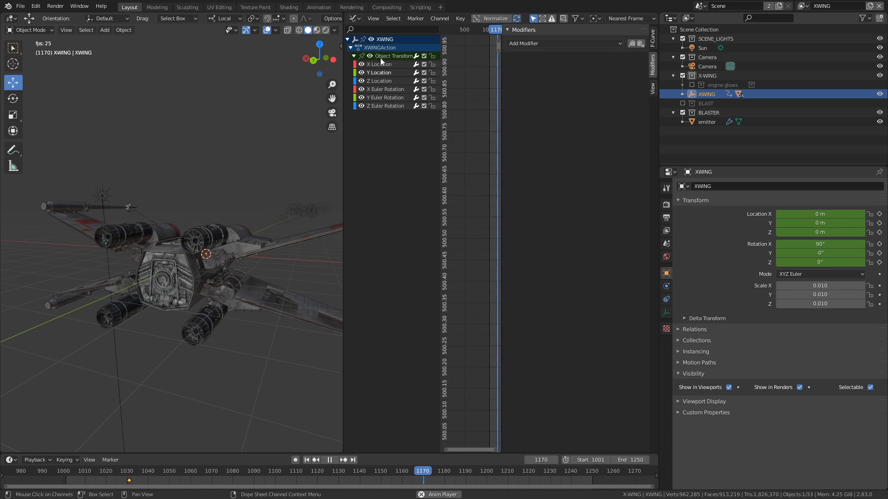
Add a Noise modifier to the Z Location curve with scale 30 and strength 0.1
left_click(579, 43)
left_click(543, 94)
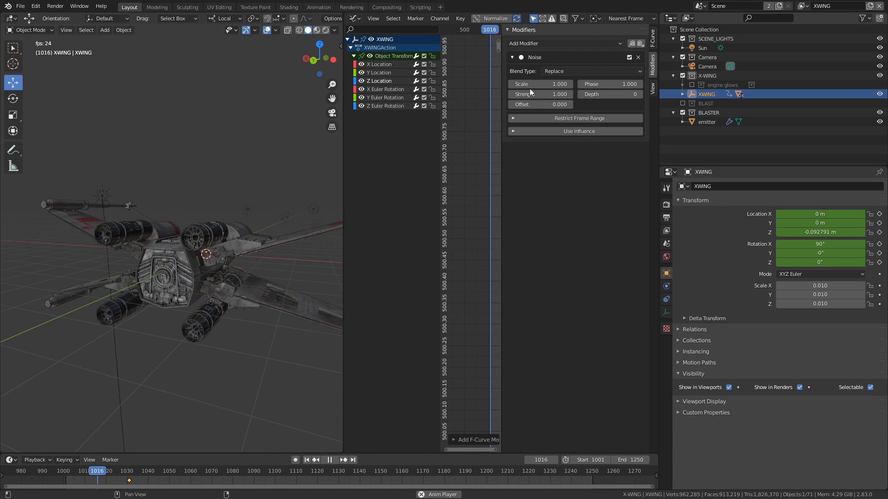
middle_click_drag(259, 222, 207, 254)
left_click(550, 94)
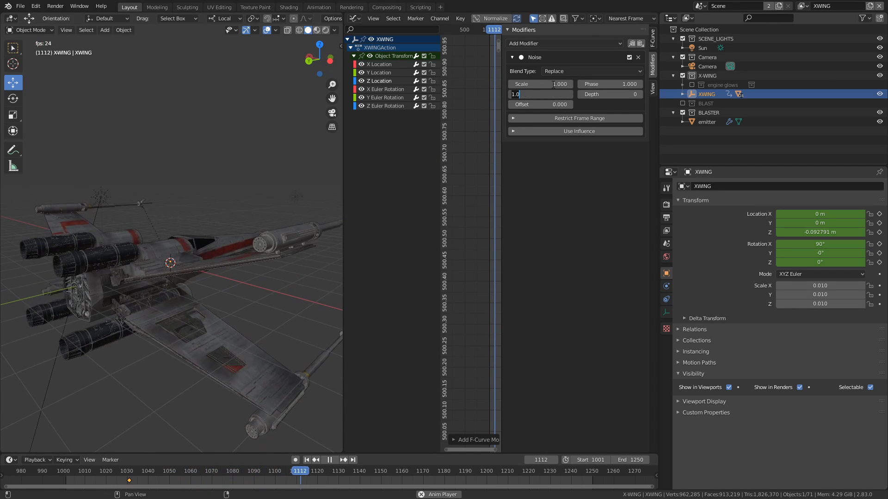
double_click(553, 84)
type("30")
key("Tab")
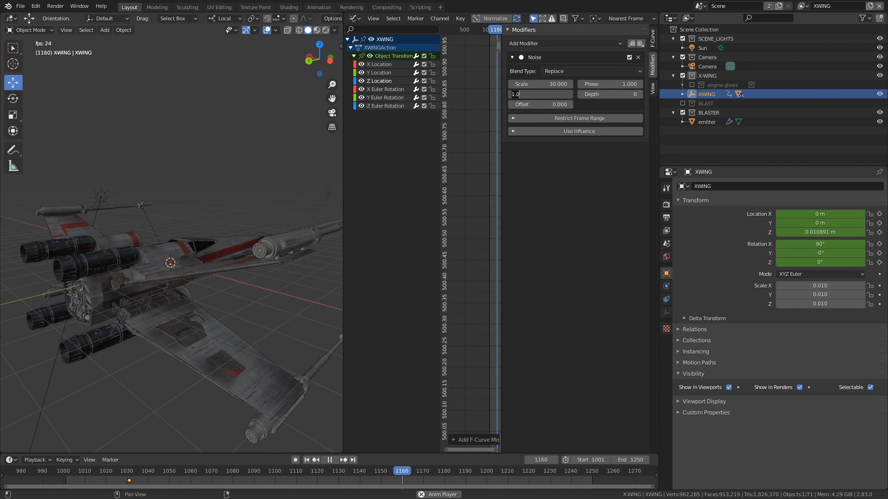
type(".1")
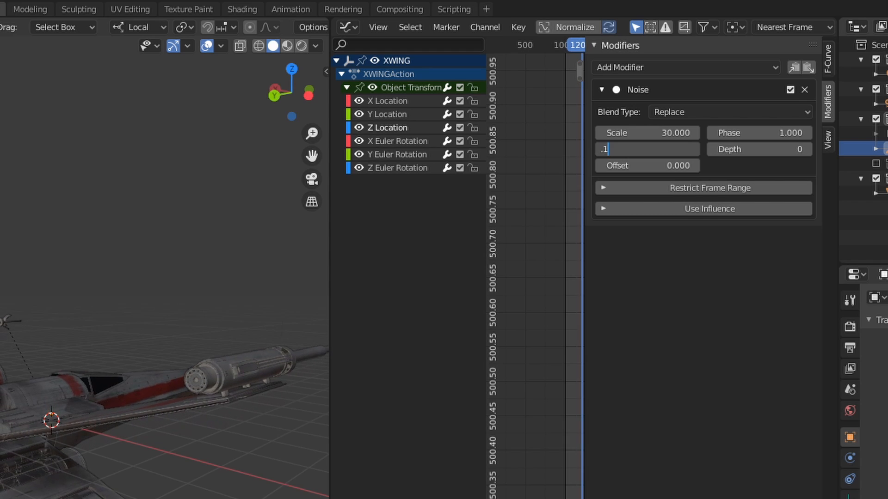
key("Tab")
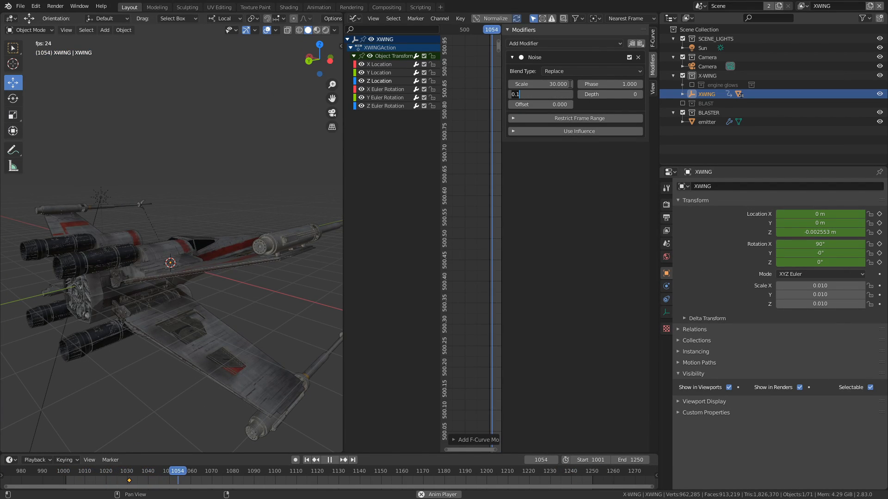
Set the Z Location noise strength to 1 and check the X-wing's motion in the viewport
type("1")
key("Tab")
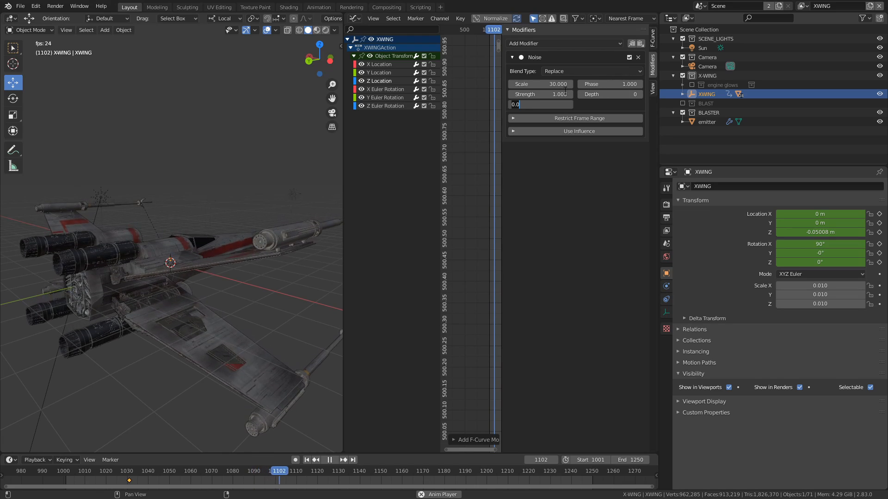
key("Return")
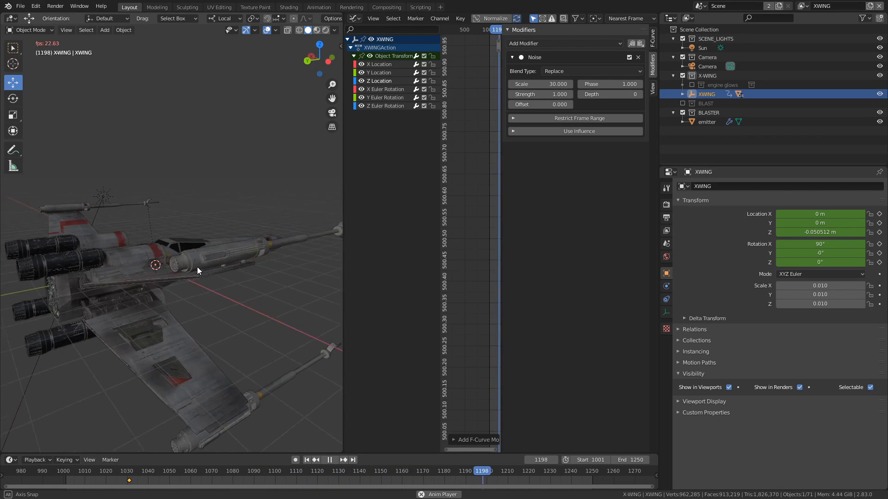
mouse_move(219, 261)
middle_mouse_down()
mouse_move(149, 293)
mouse_move(221, 267)
middle_mouse_up()
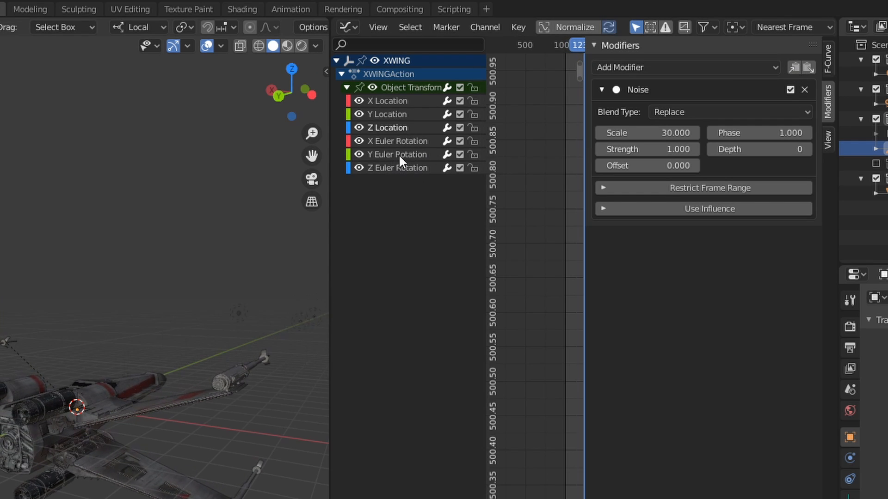
Copy the Z Location noise onto the Y Euler Rotation curve and set its phase to 64.8
left_click(406, 153)
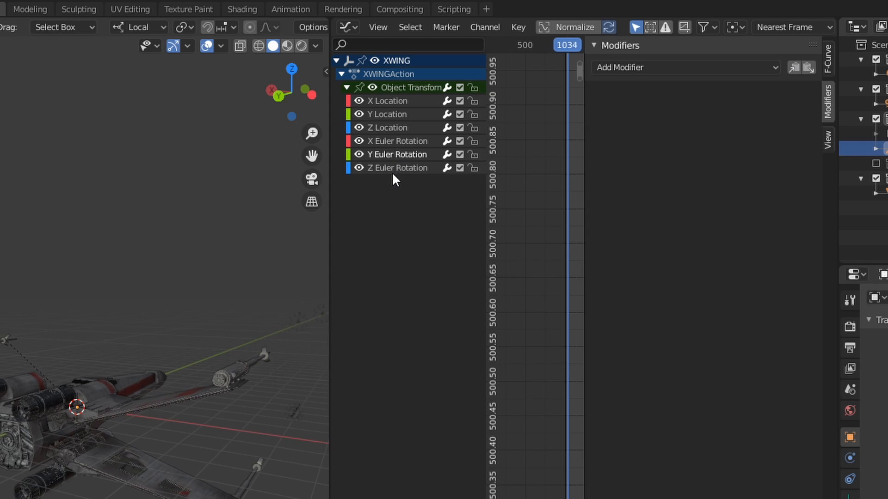
left_click(808, 67)
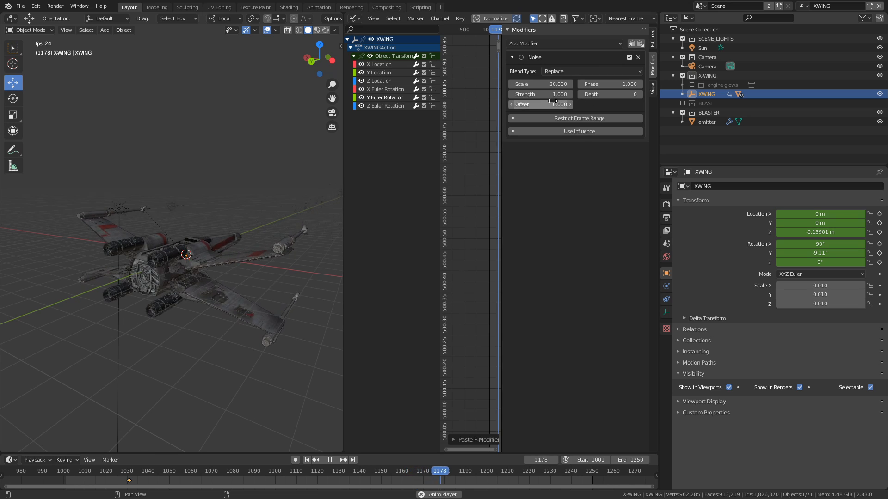
left_click_drag(611, 88, 816, 80)
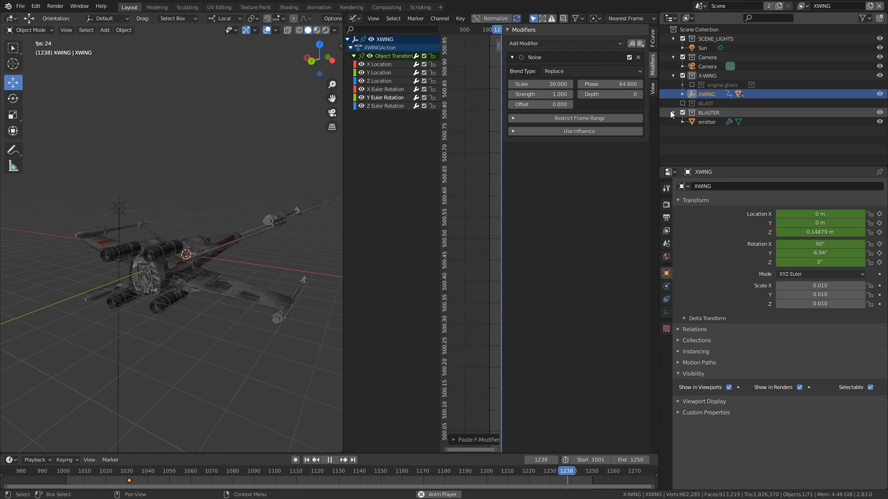
Try noise strengths of 0.5 and 0.05 on the Y Euler Rotation curve
left_click(540, 84)
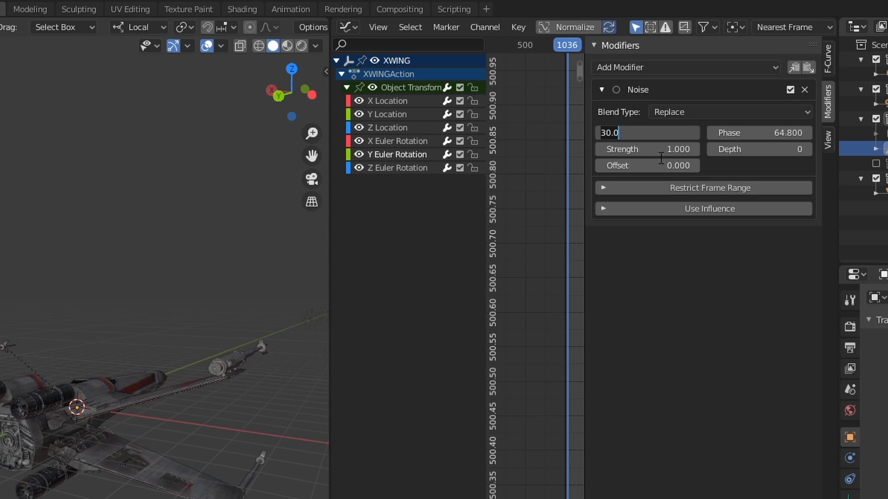
key("Tab")
type("0.5")
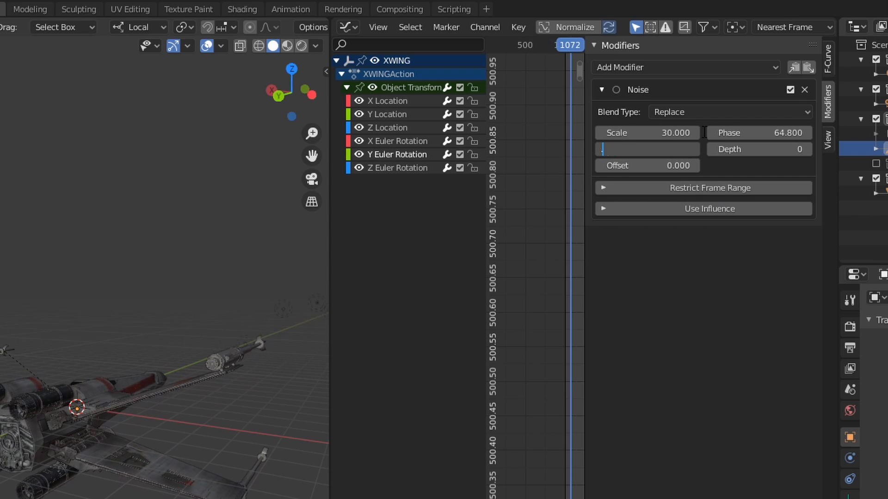
key("Tab")
key("Return")
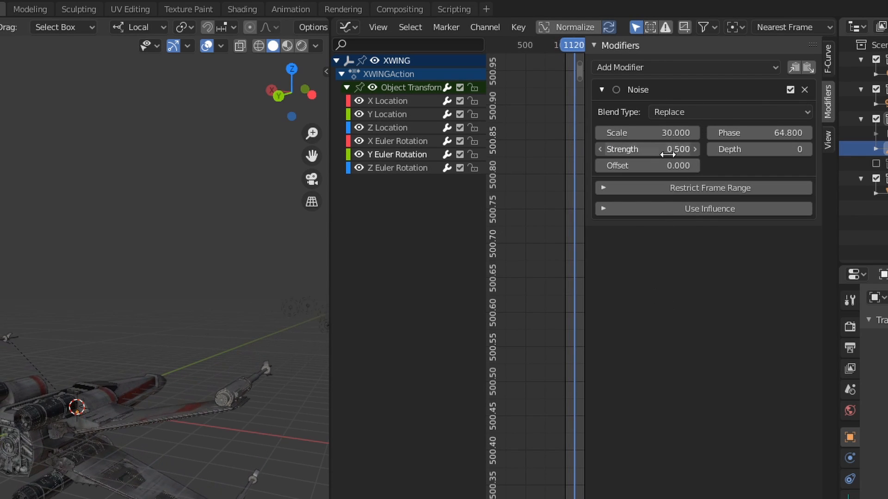
left_click(665, 149)
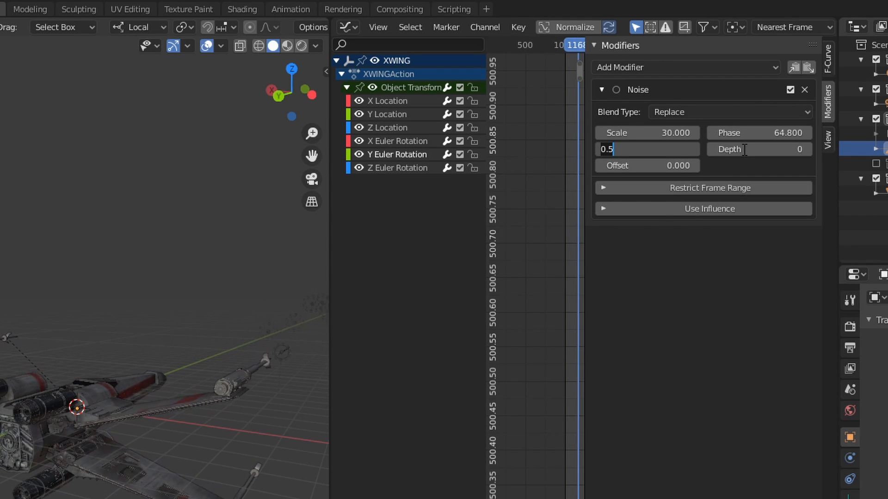
type(".05")
key("Tab")
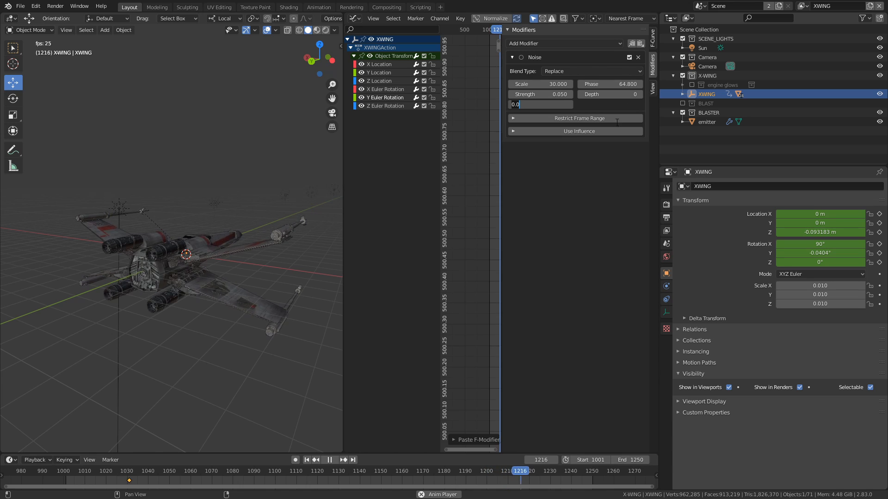
Try a noise strength of 0.1 on the Y Euler Rotation curve
left_click(563, 95)
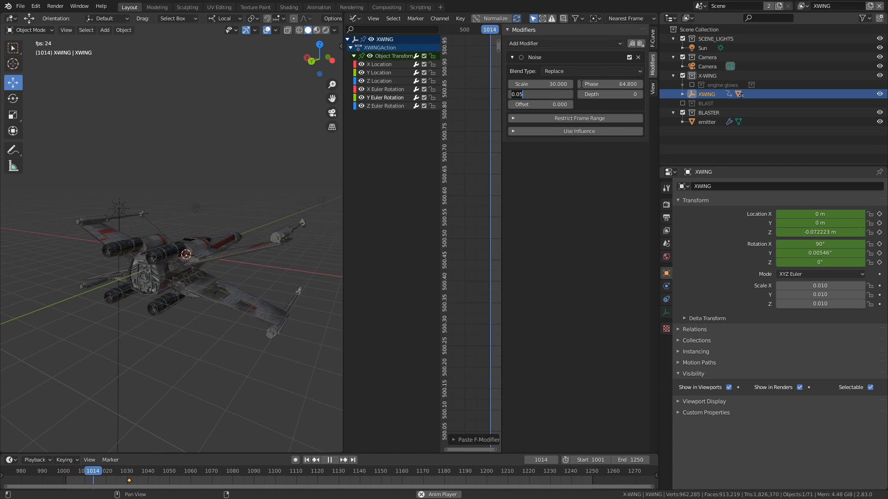
key("BackSpace")
key("BackSpace")
key("BackSpace")
key("BackSpace")
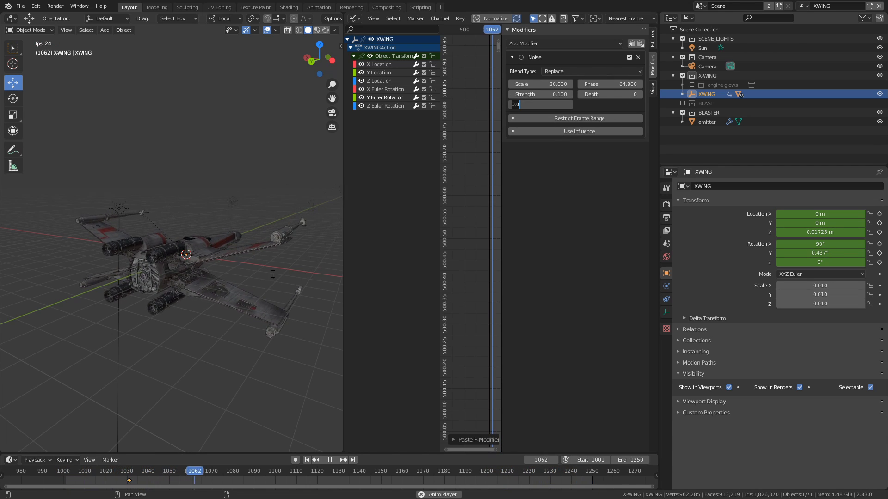
Set the noise strength on the Y Euler Rotation curve to 0.2
double_click(551, 95)
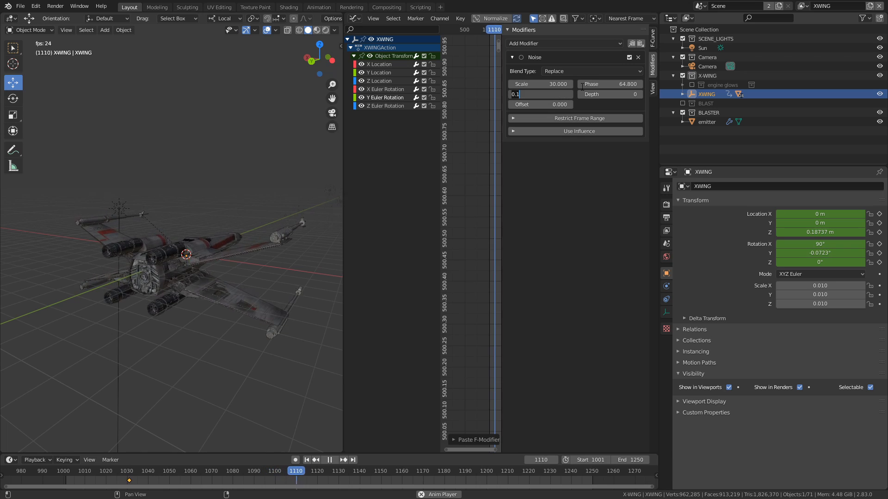
type(".2")
key("Return")
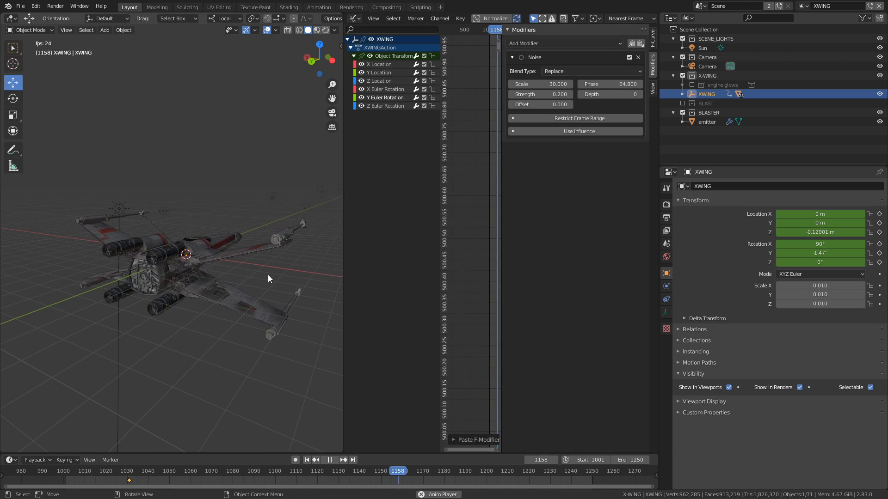
Maximize the 3D Viewport and examine the X-wing's bobbing and rolling motion from the front and side
key("ctrl+space")
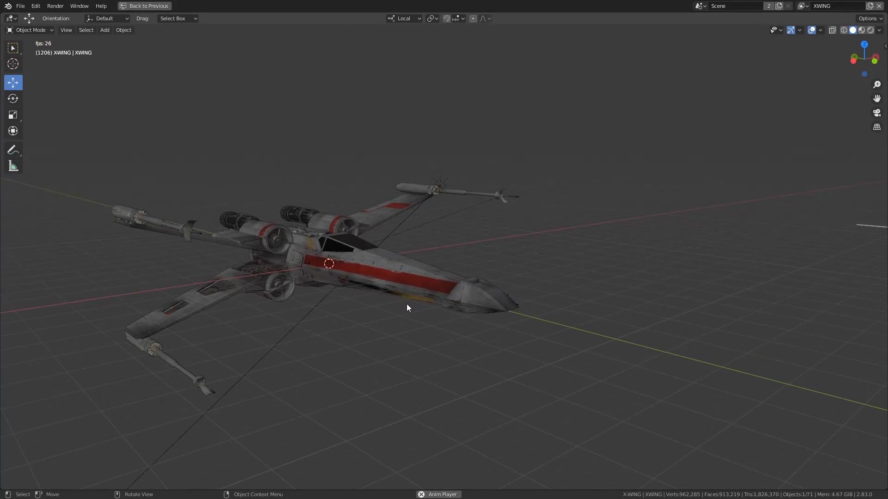
key("ctrl+space")
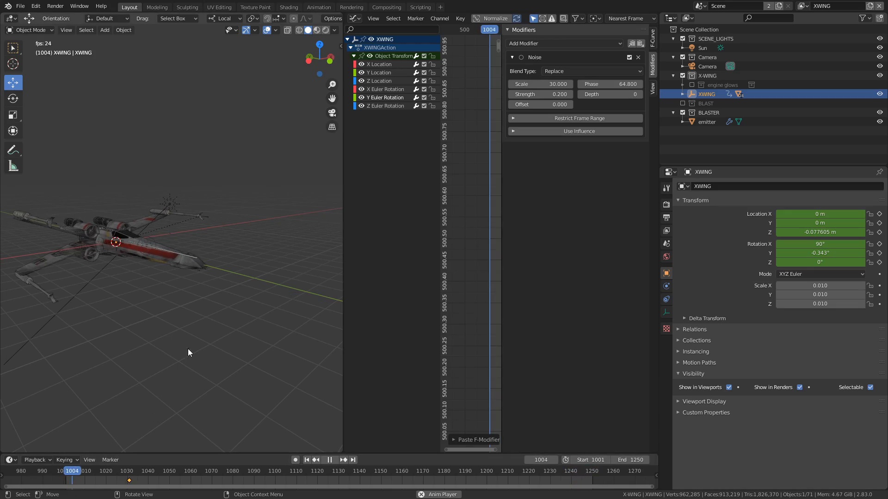
key("ctrl+space")
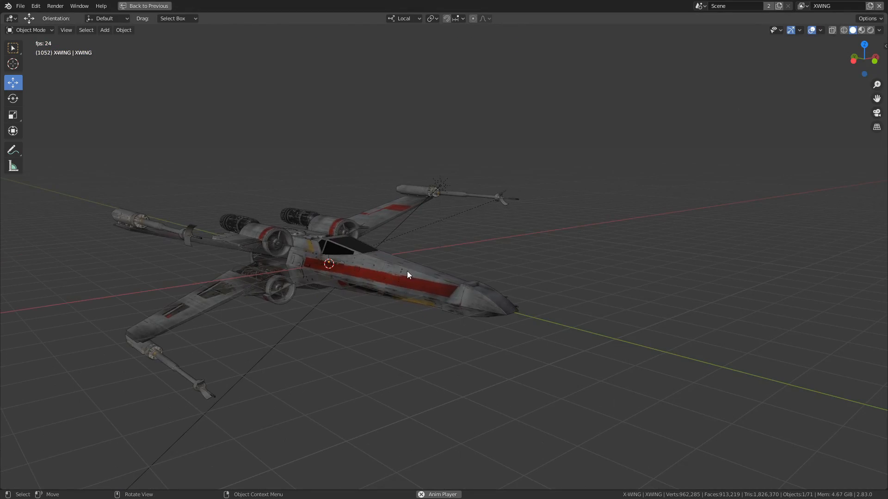
middle_click_drag(448, 259, 421, 260)
middle_click_drag(481, 262, 341, 259)
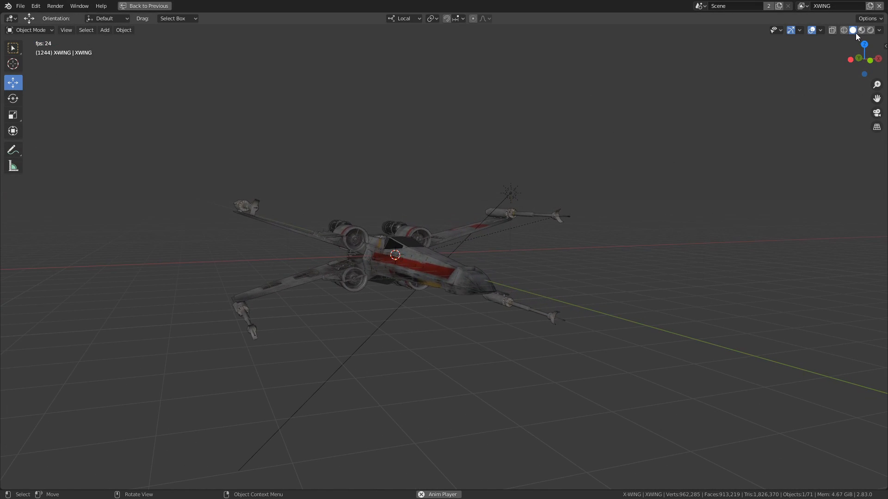
Save the file and switch the viewport to Material Preview shading to view the playing blaster shots around the X-wing
key("ctrl+s")
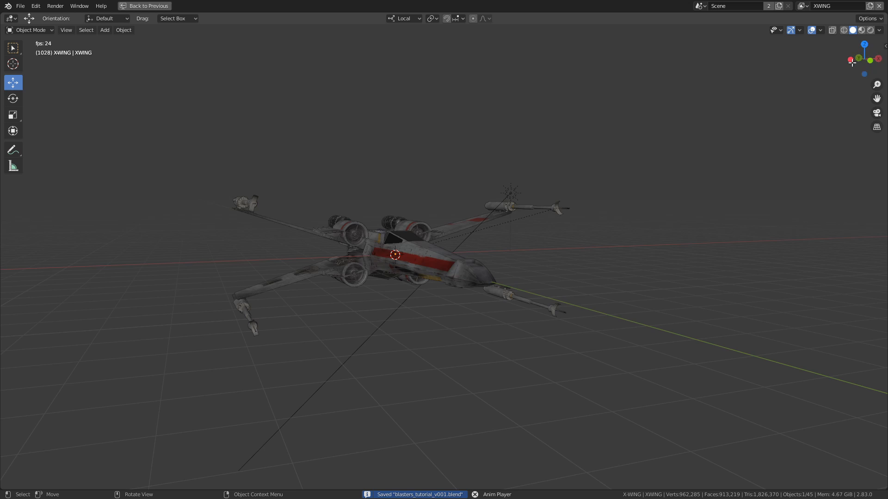
left_click(861, 30)
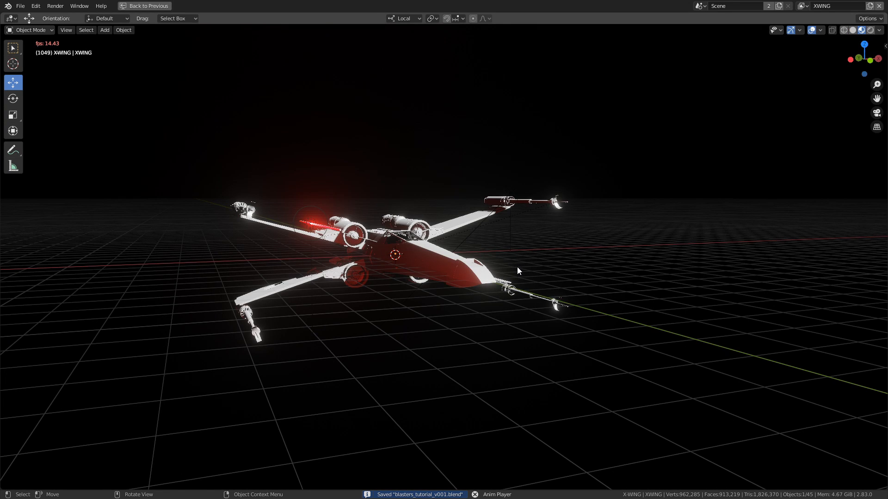
middle_click_drag(431, 254, 492, 255)
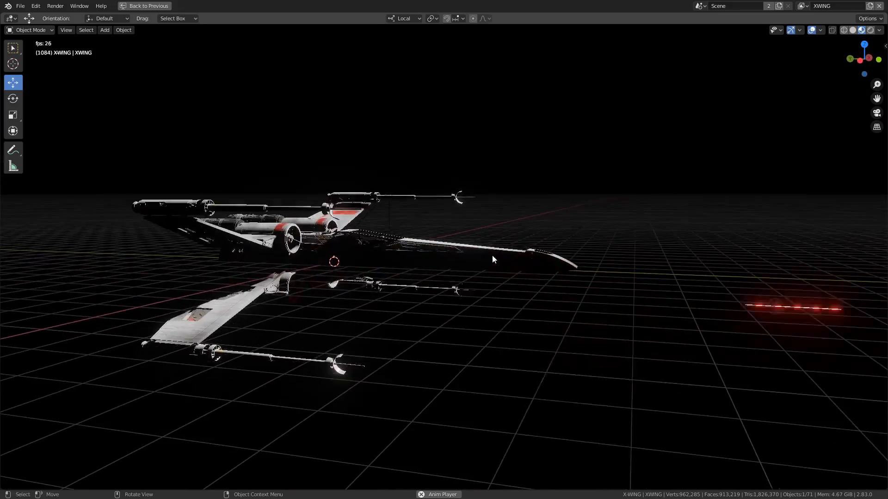
middle_click_drag(385, 257, 530, 268)
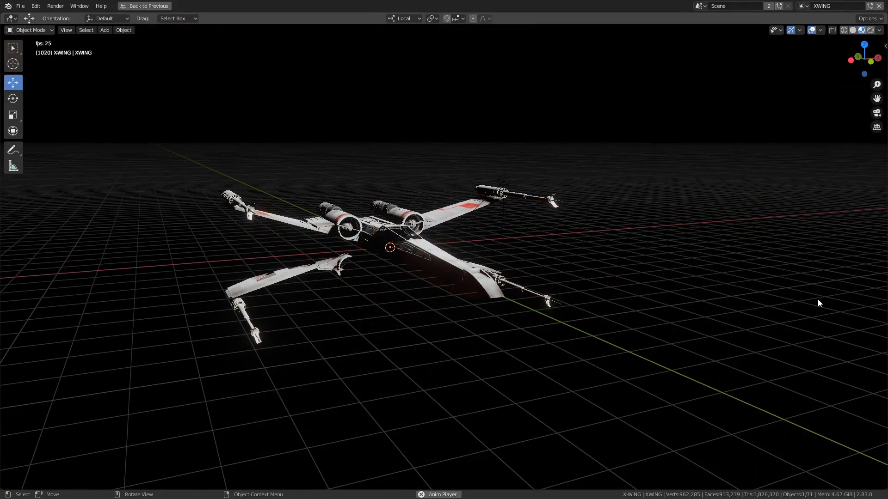